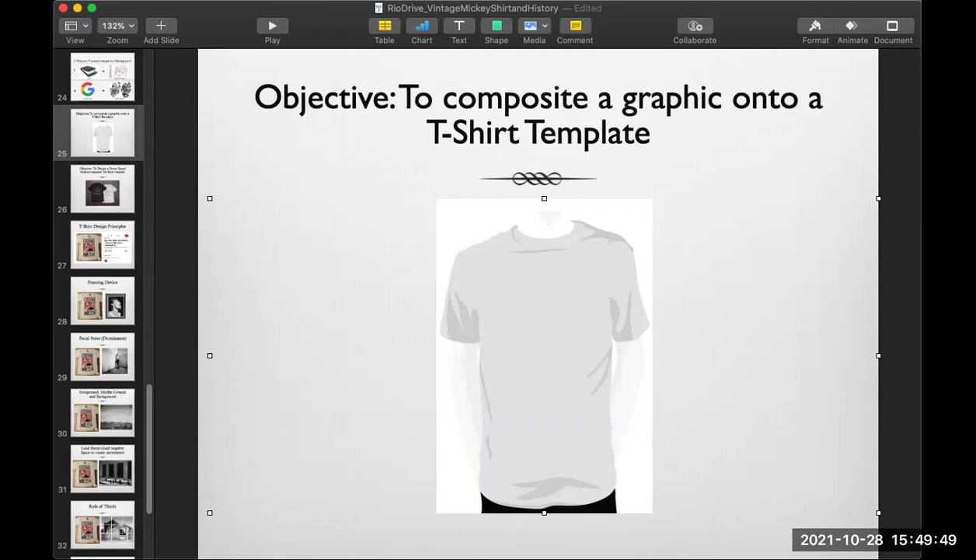
# Step: Switch to Chrome and bring up the Fashion Inspired Disney T Shirt Design assignment page
pyautogui.press('super+Tab')
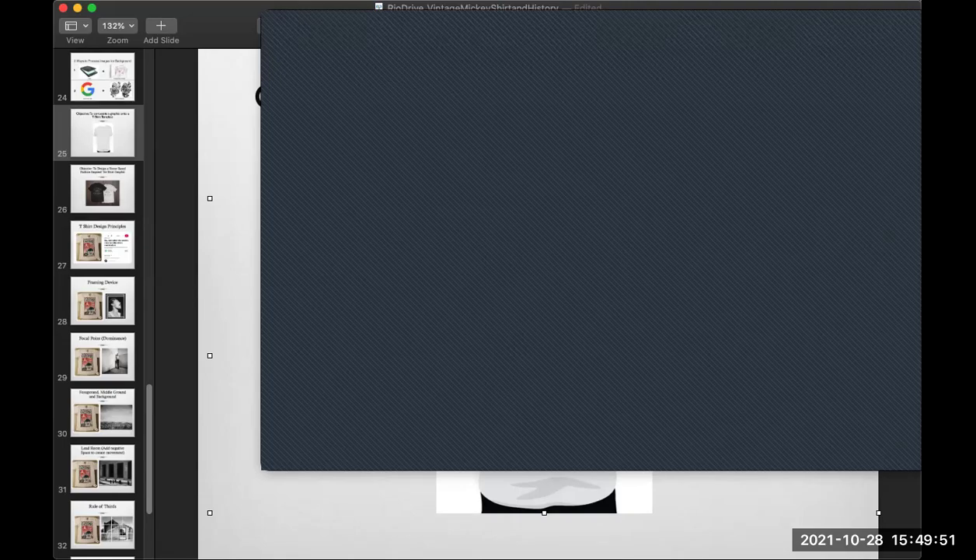
pyautogui.press('super+Tab')
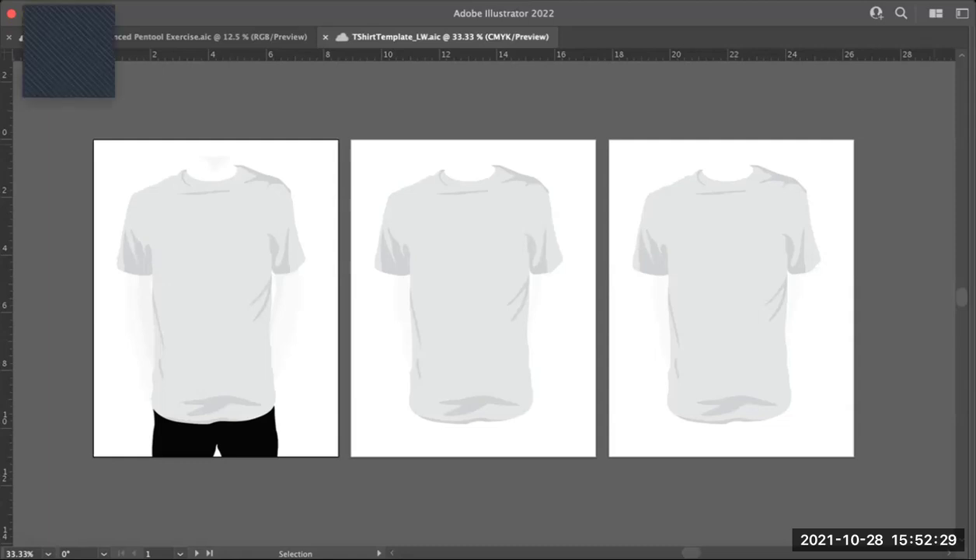
pyautogui.press('super+Tab')
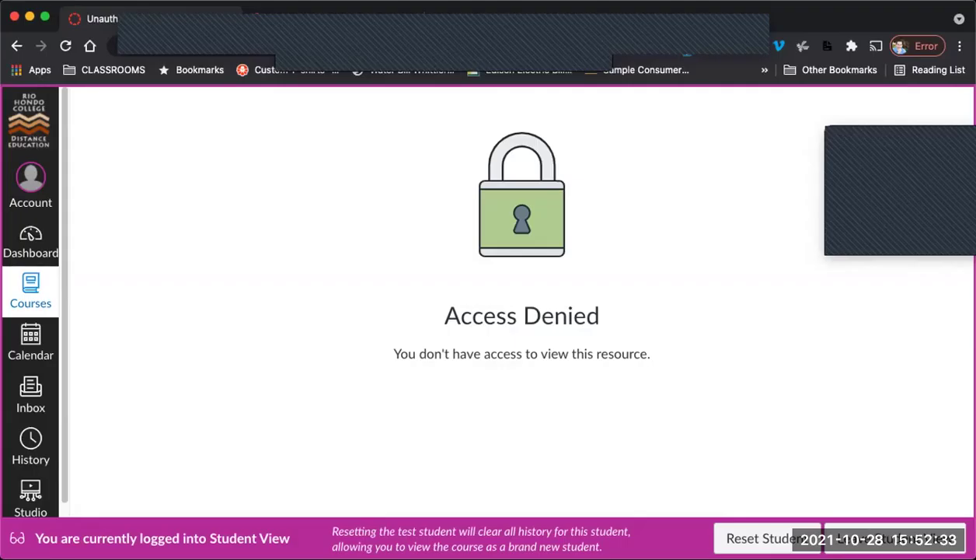
pyautogui.click(17, 45)
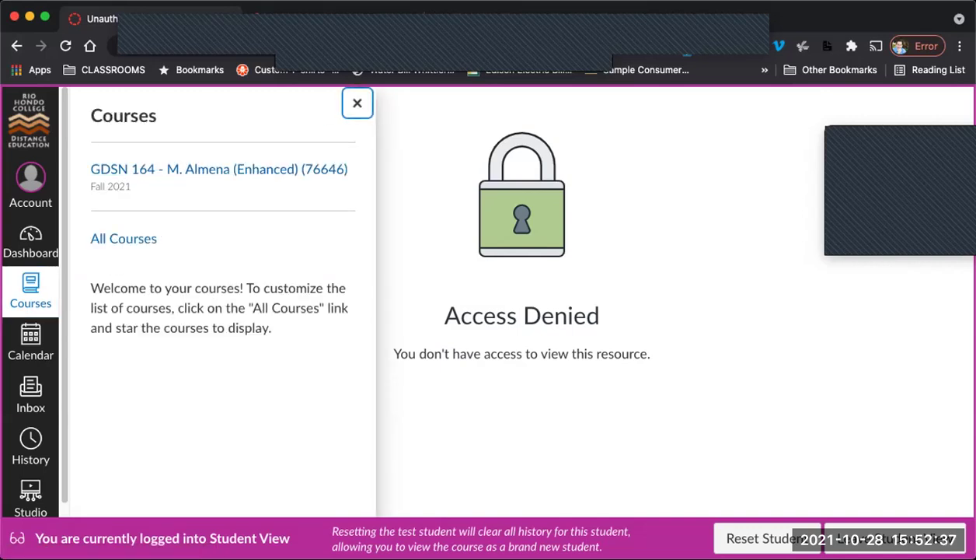
pyautogui.hotkey('ctrl', 'Tab')
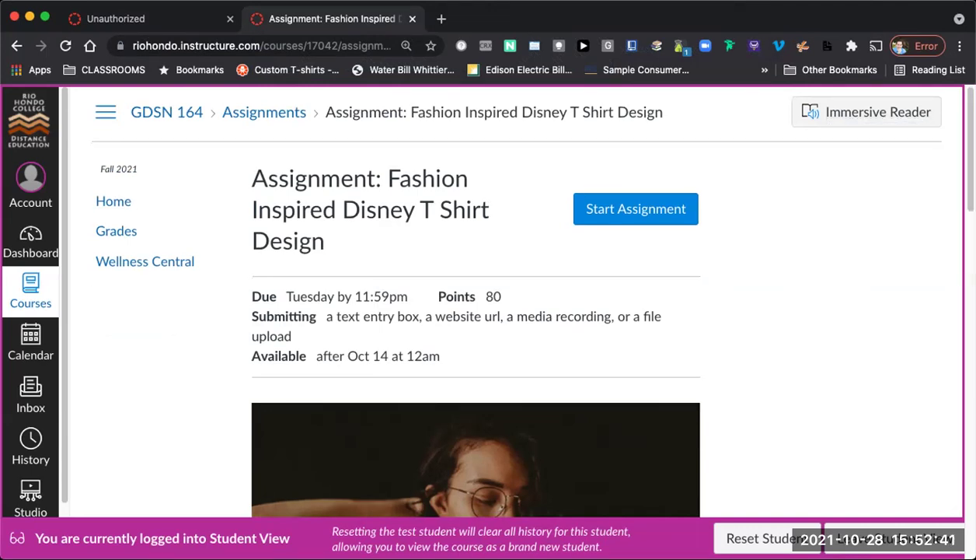
# Step: Find the Vector Shirt Template link among the assignment's resources and open it
pyautogui.scroll(-3, 476, 326)
pyautogui.scroll(-10, 475, 310)
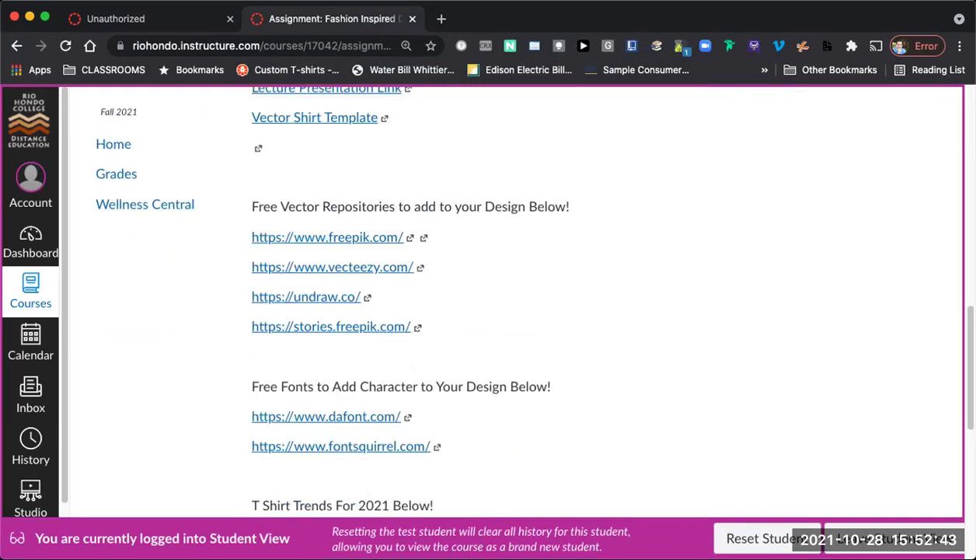
pyautogui.scroll(4, 476, 311)
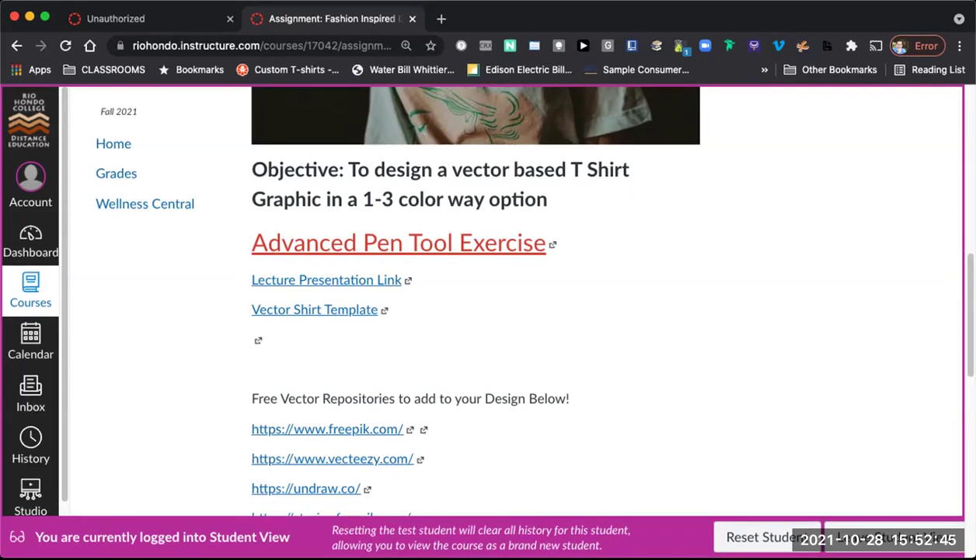
pyautogui.scroll(1, 475, 311)
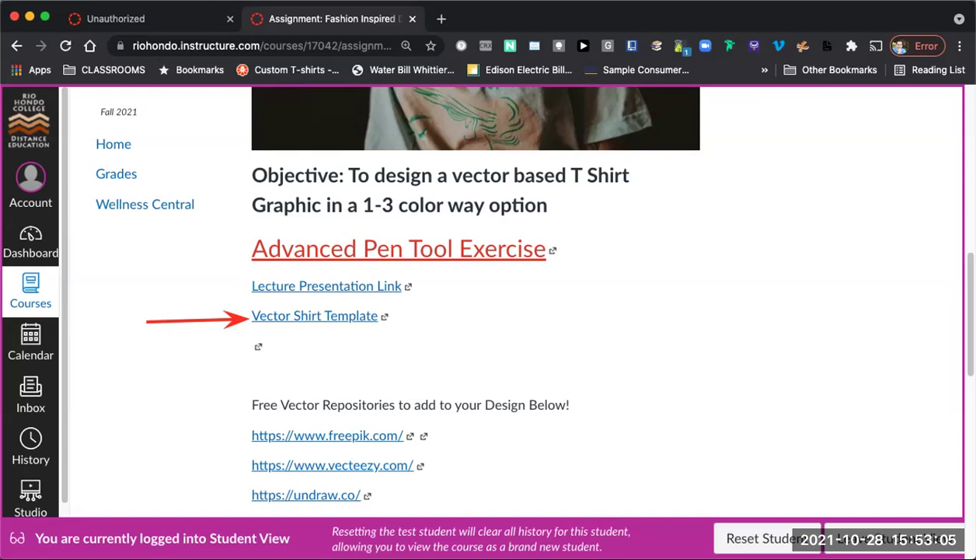
pyautogui.click(314, 316)
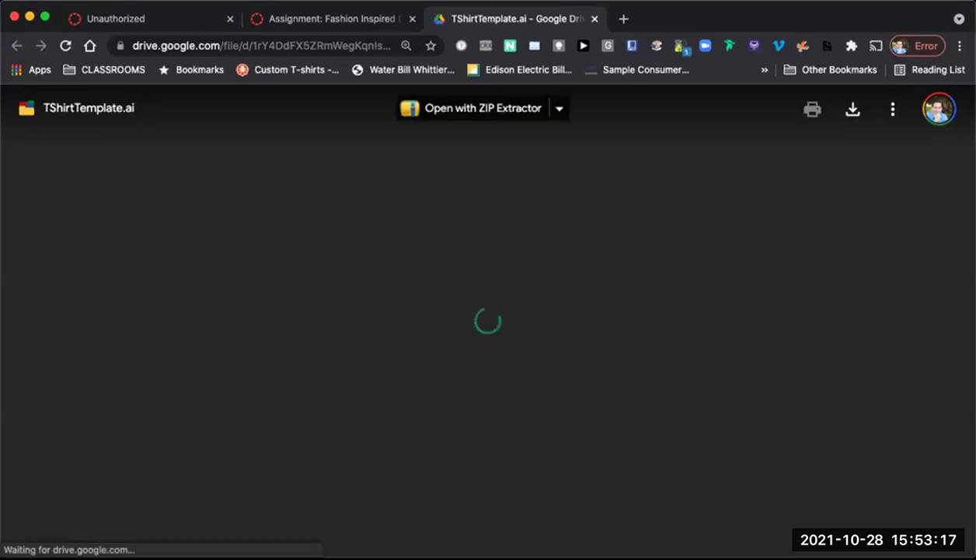
# Step: Look through the three shirt pages of TShirtTemplate.ai and return to the first page
pyautogui.scroll(-10, 488, 342)
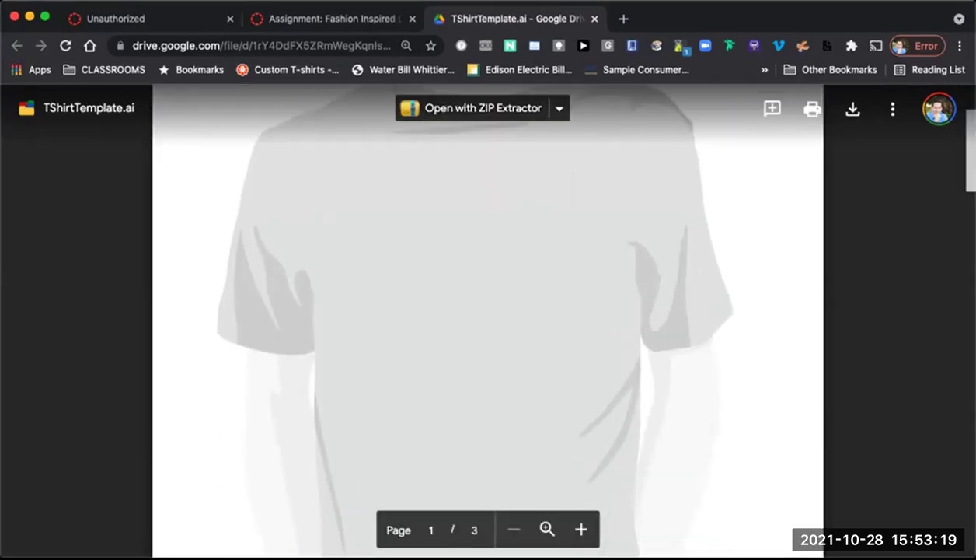
pyautogui.scroll(-10, 488, 318)
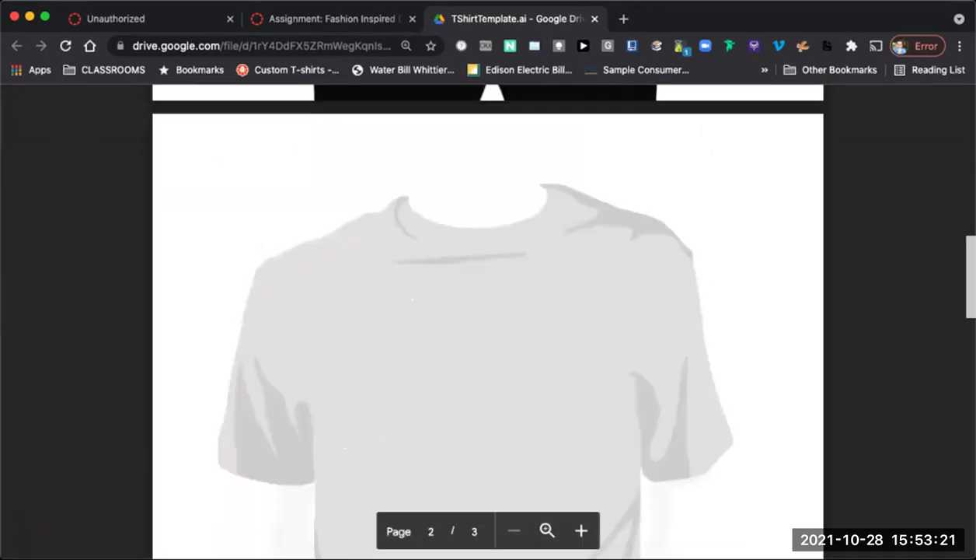
pyautogui.scroll(-10, 488, 319)
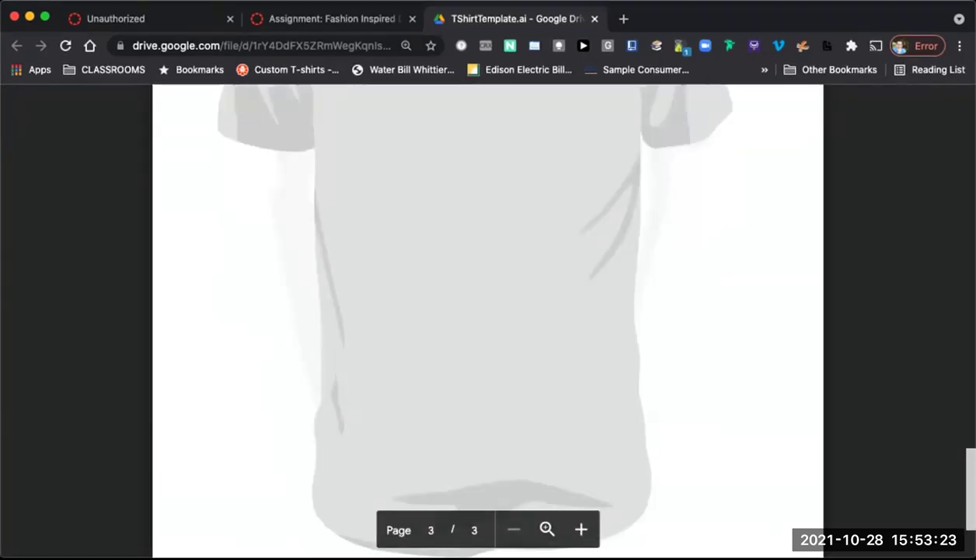
pyautogui.scroll(-1, 488, 319)
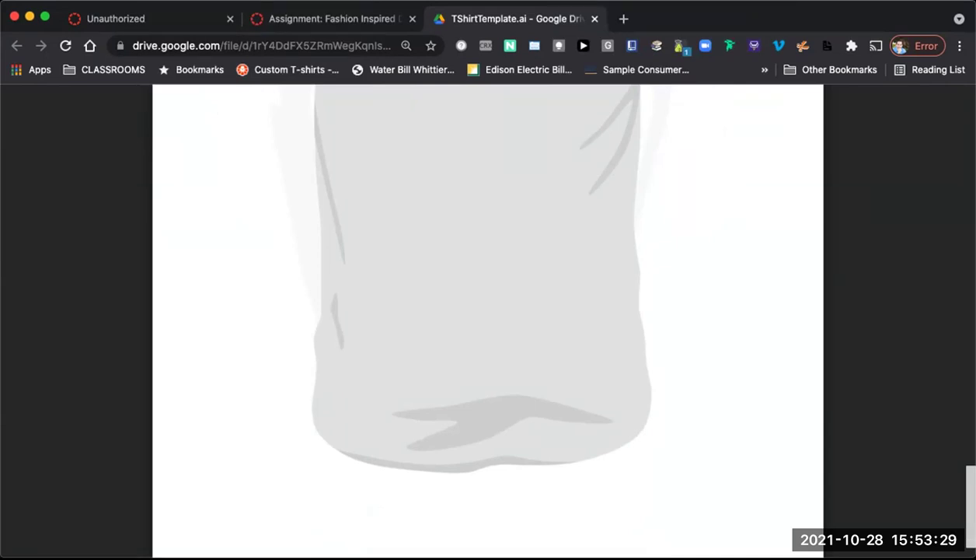
pyautogui.scroll(-3, 488, 319)
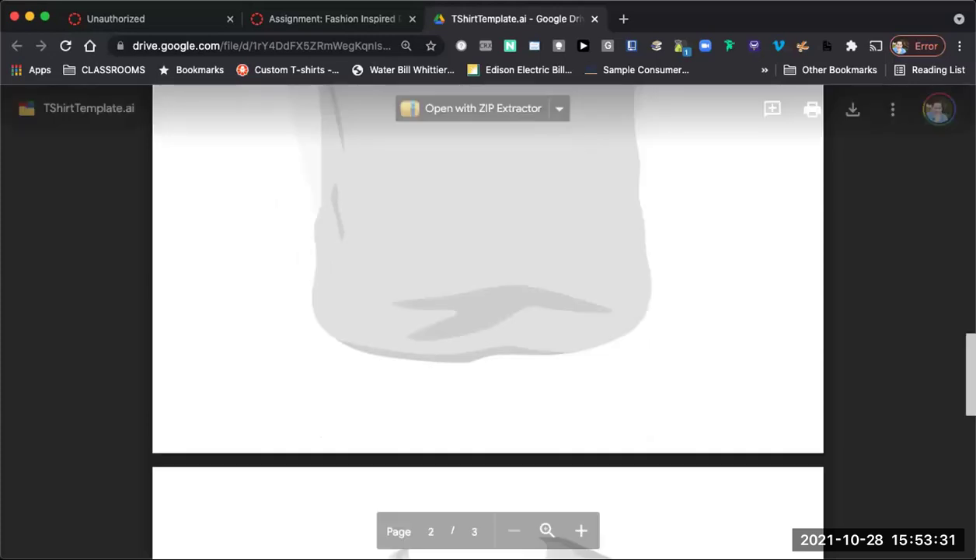
pyautogui.scroll(15, 488, 319)
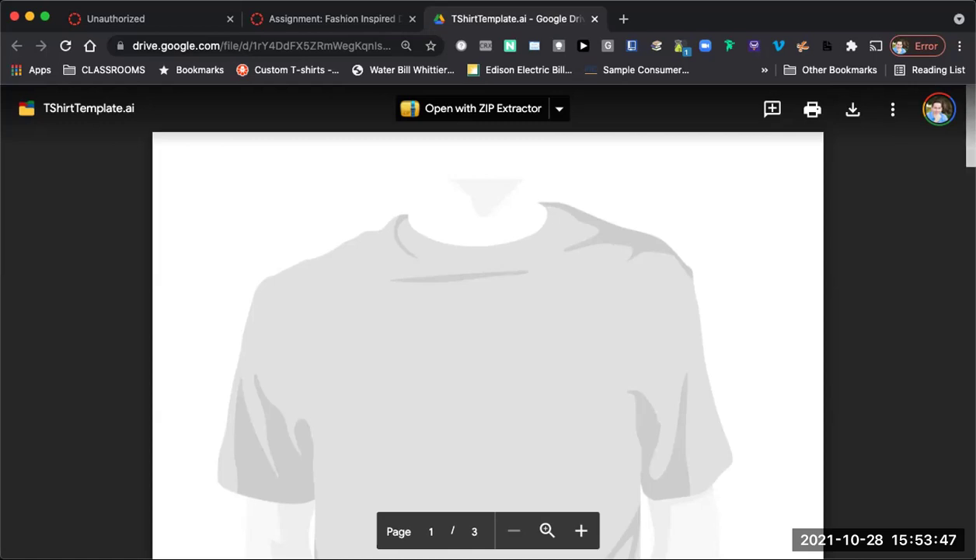
# Step: Switch to Illustrator, bring up the Advanced Pentool Exercise document, and show the tools and layers beside its artwork
pyautogui.hotkey('ctrl', 'shift', 'Tab')
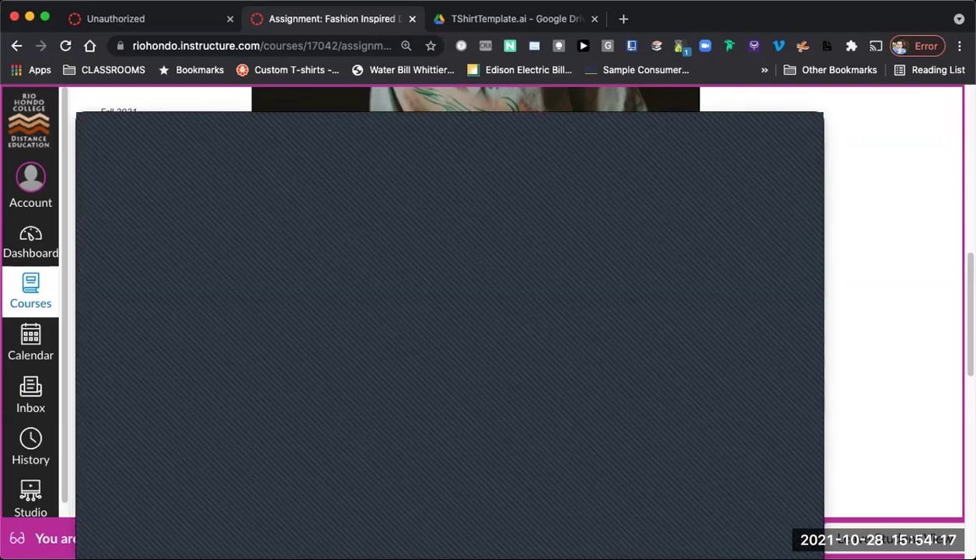
pyautogui.press('super+Tab')
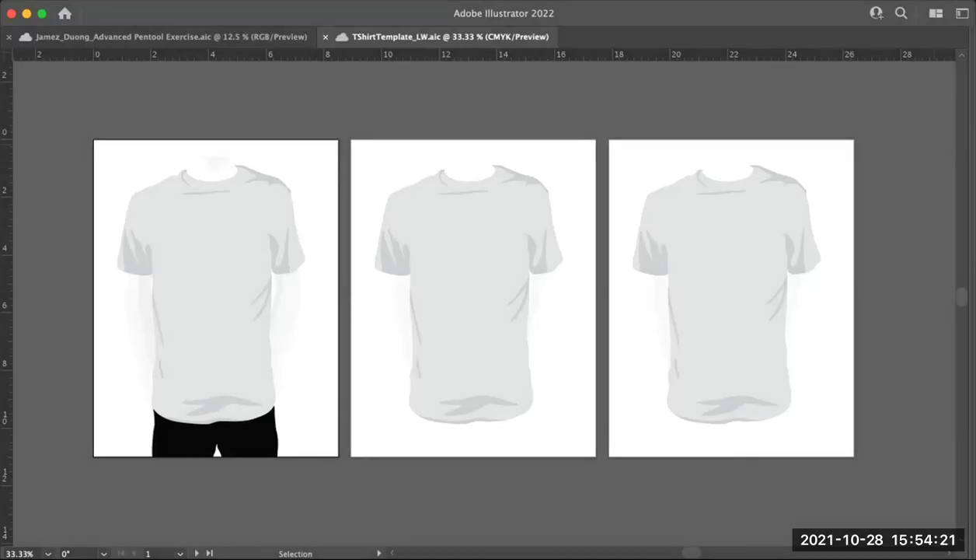
pyautogui.click(93, 36)
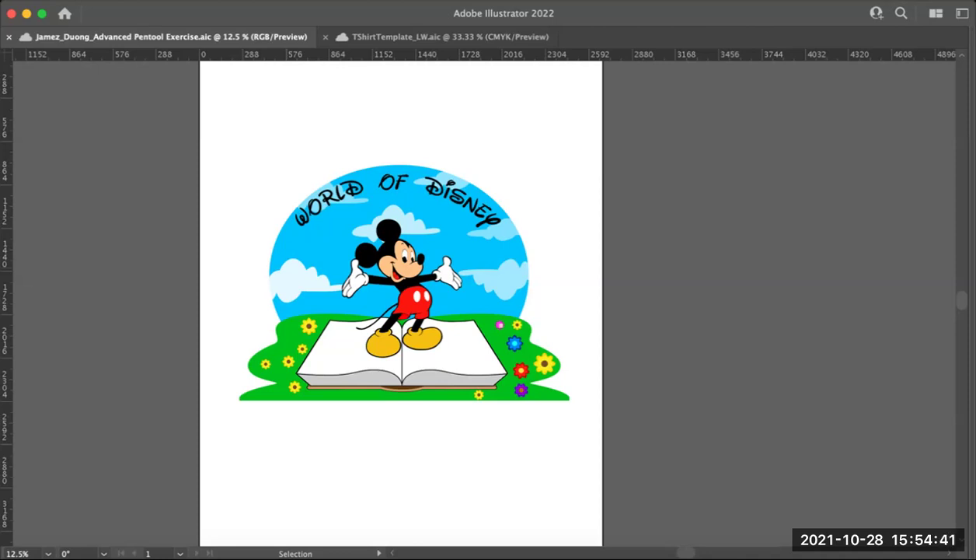
pyautogui.click(443, 36)
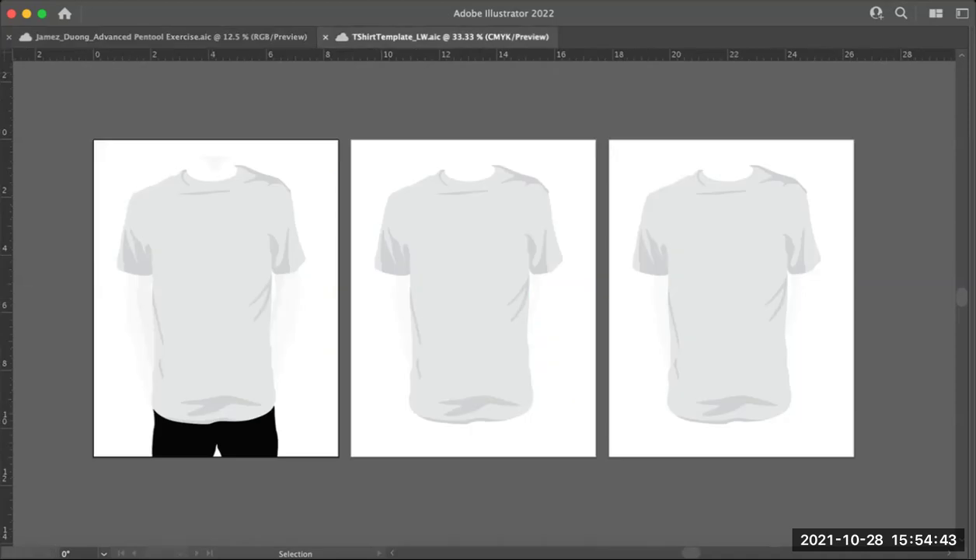
pyautogui.click(171, 37)
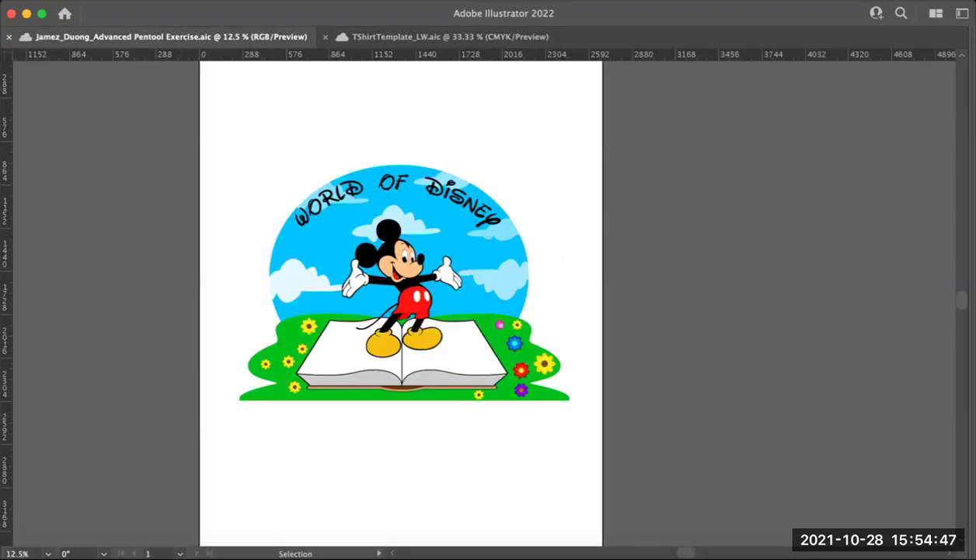
pyautogui.press('Tab')
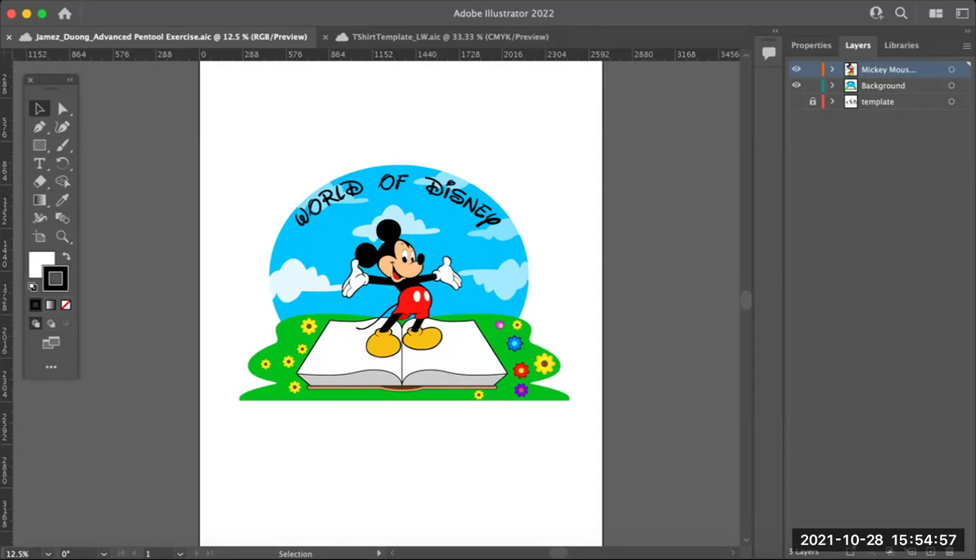
pyautogui.moveTo(50, 79); pyautogui.dragTo(150, 164)
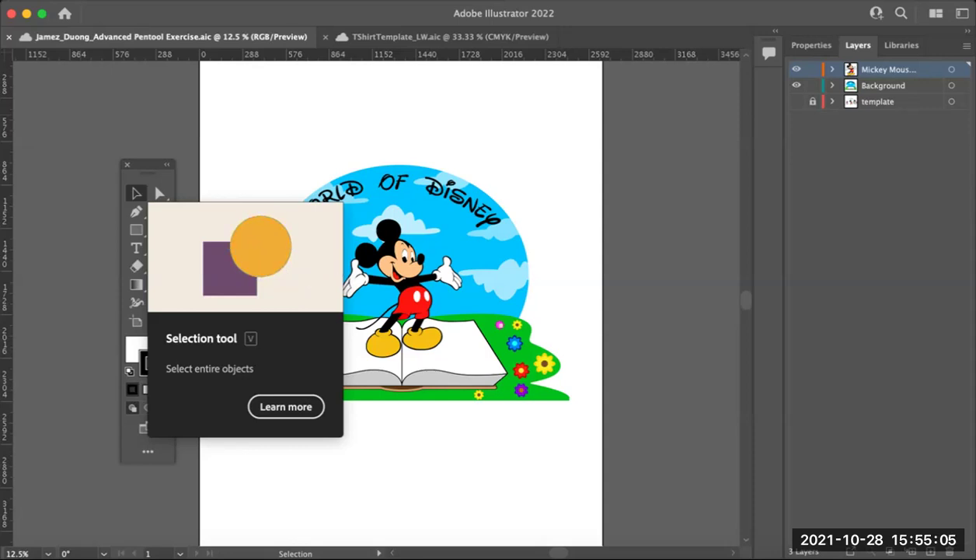
# Step: Select the entire World of Disney artwork, including Mickey and the background, and copy it
pyautogui.moveTo(205, 117); pyautogui.dragTo(572, 420)
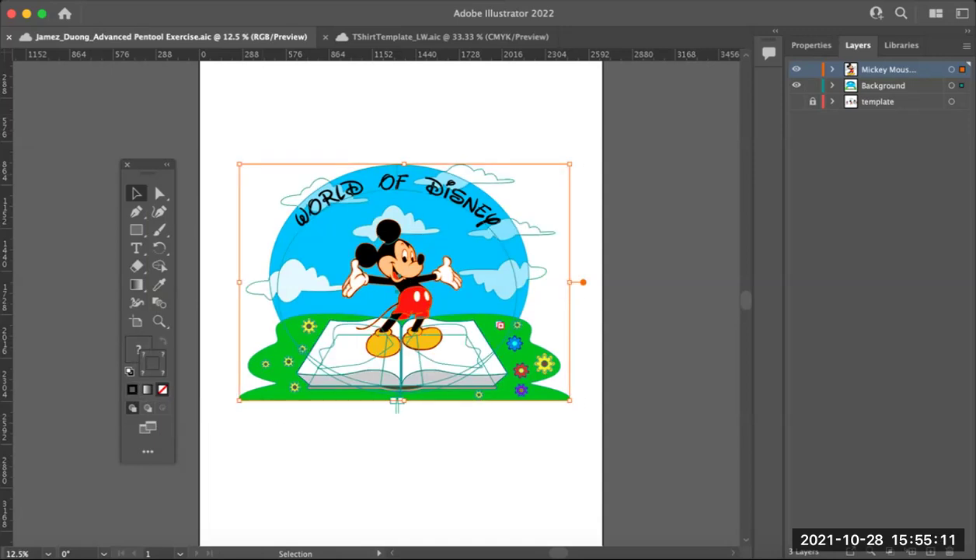
pyautogui.click(245, 149)
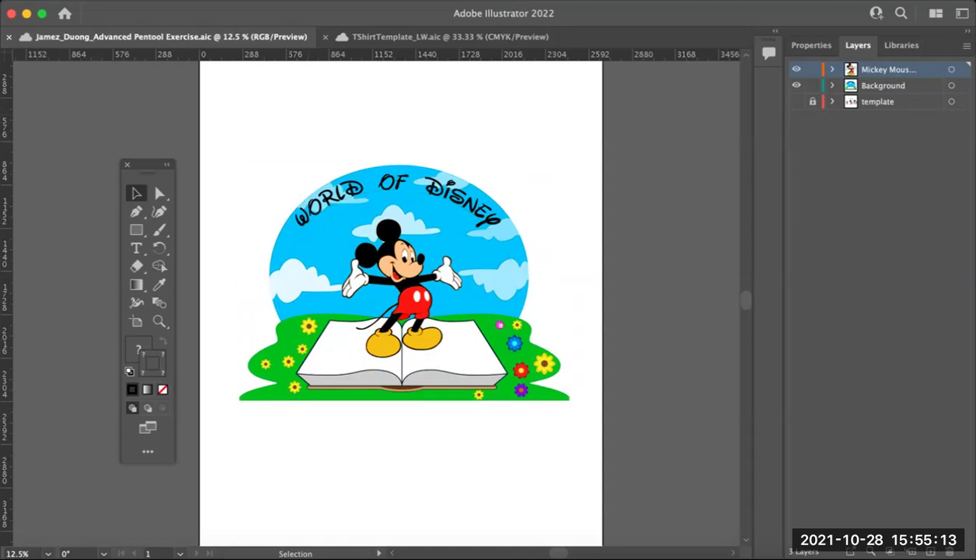
pyautogui.moveTo(245, 148); pyautogui.dragTo(601, 446)
pyautogui.press('super+a')
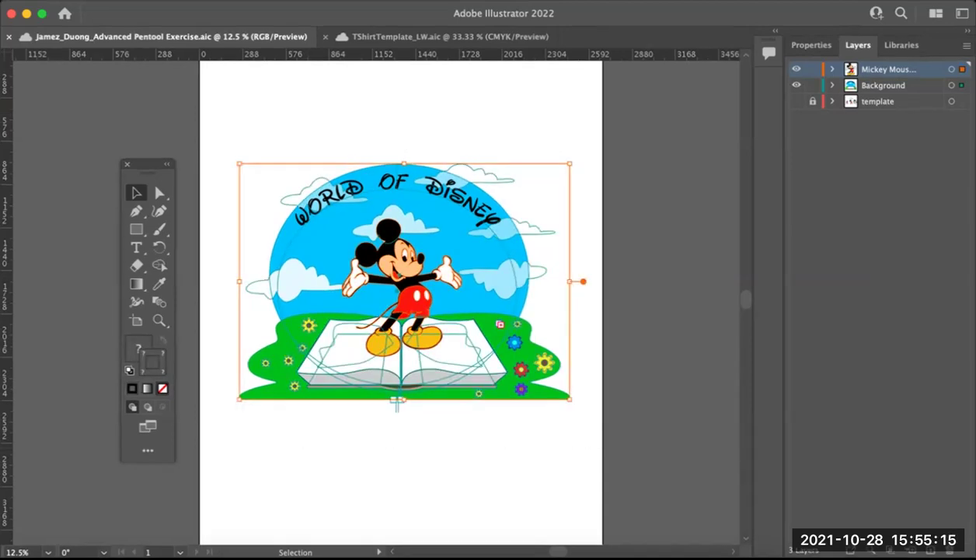
pyautogui.click(141, 2)
pyautogui.click(161, 62)
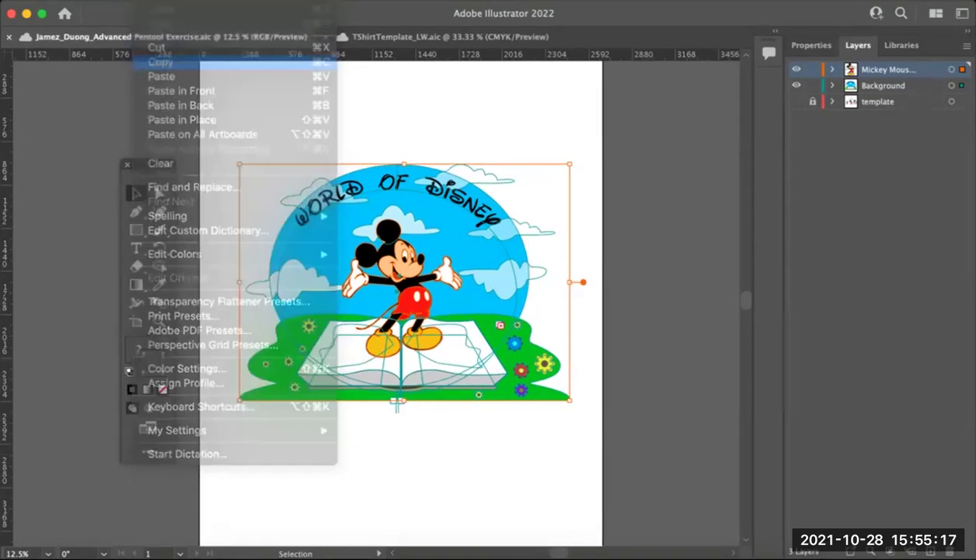
pyautogui.press('super+shift+a')
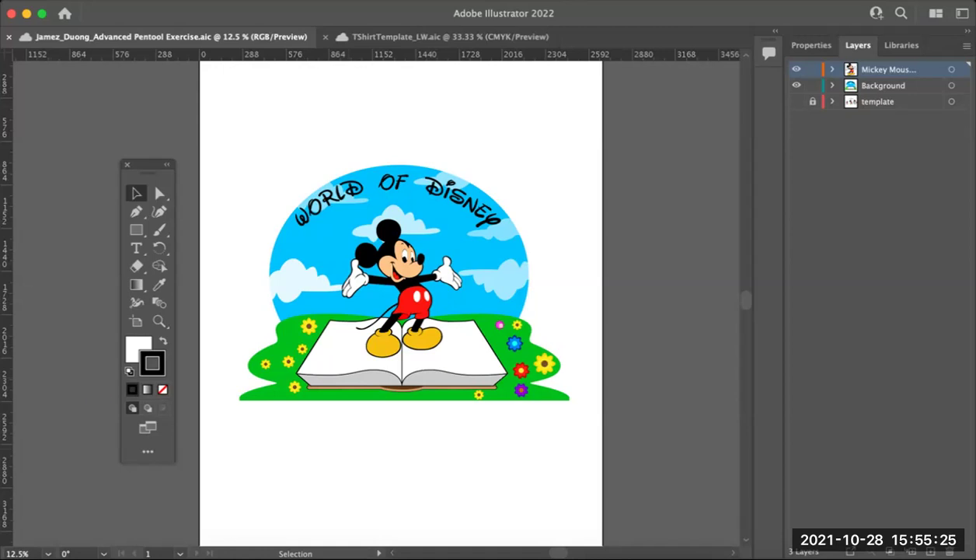
# Step: Paste the World of Disney artwork into TShirtTemplate_LW.aic and position it over the shirt artboards
pyautogui.click(449, 36)
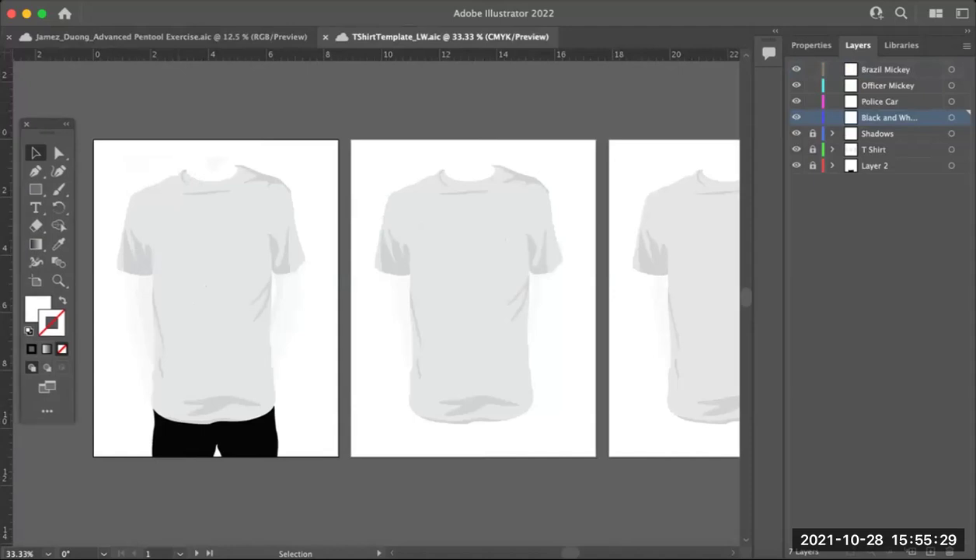
pyautogui.click(174, 90)
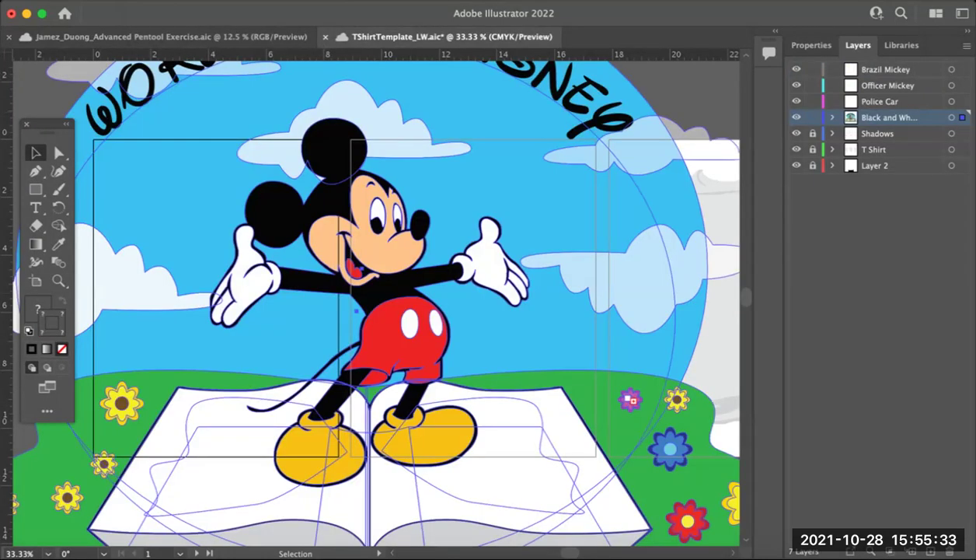
pyautogui.press('super+minus')
pyautogui.press('super+minus')
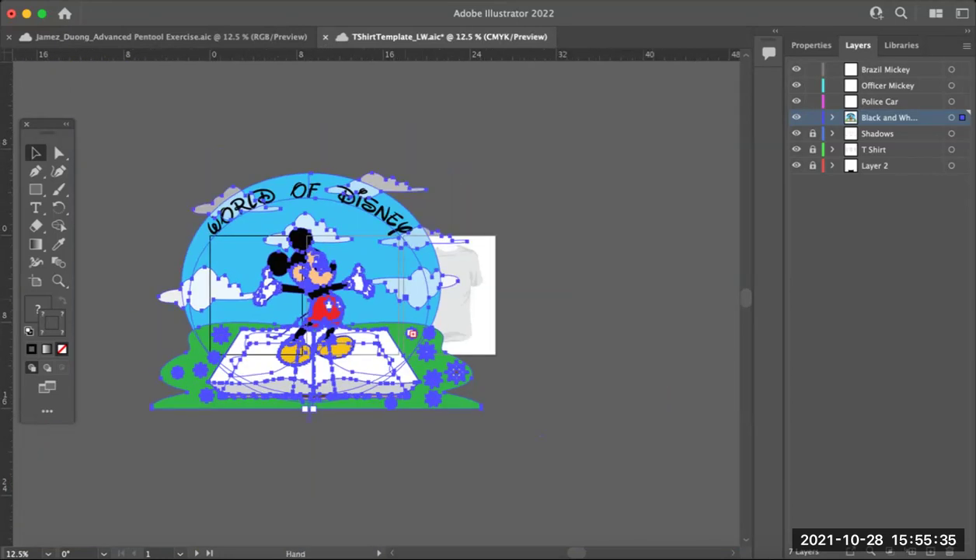
pyautogui.moveTo(287, 282); pyautogui.dragTo(369, 312)
pyautogui.moveTo(433, 291); pyautogui.dragTo(393, 268)
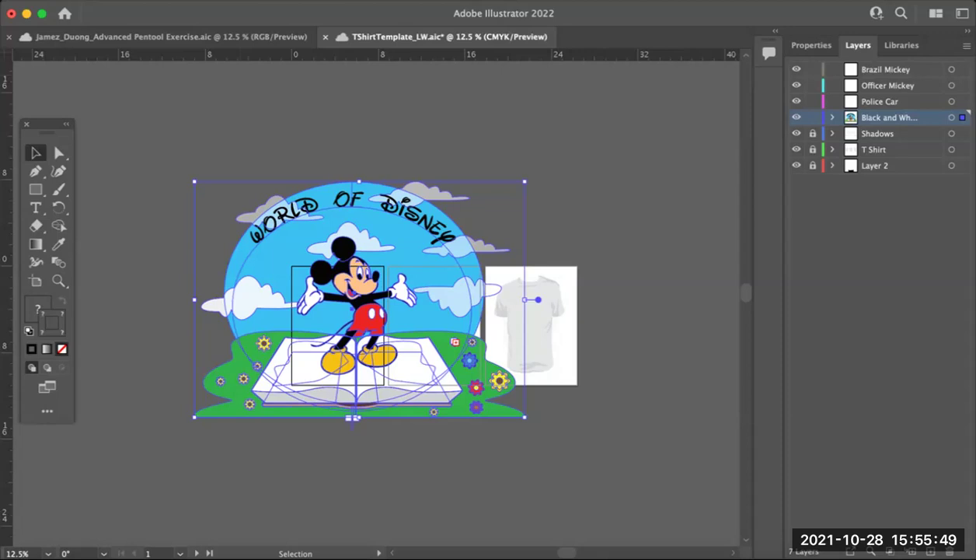
# Step: Group the pasted World of Disney artwork into one object and shift it left across the artboards
pyautogui.click(184, 2)
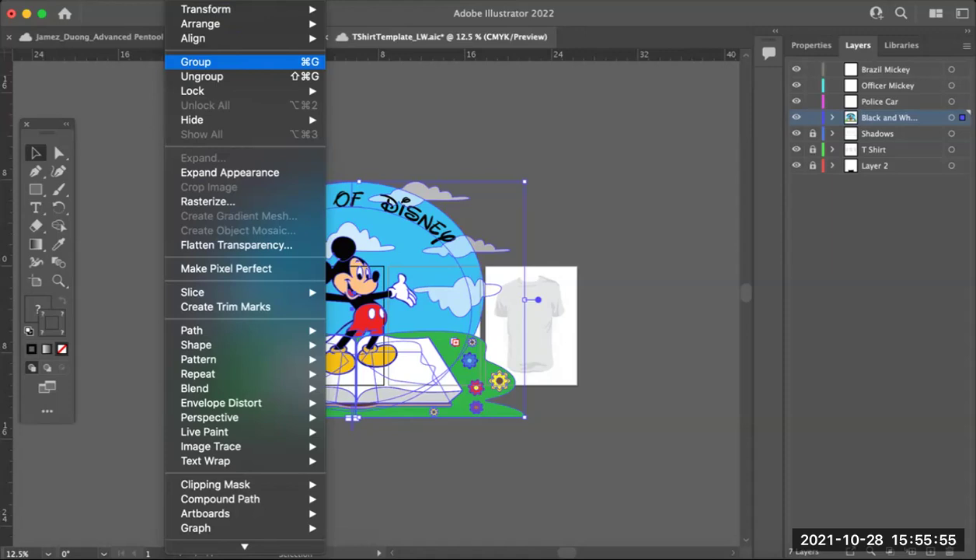
pyautogui.press('Escape')
pyautogui.rightClick(352, 257)
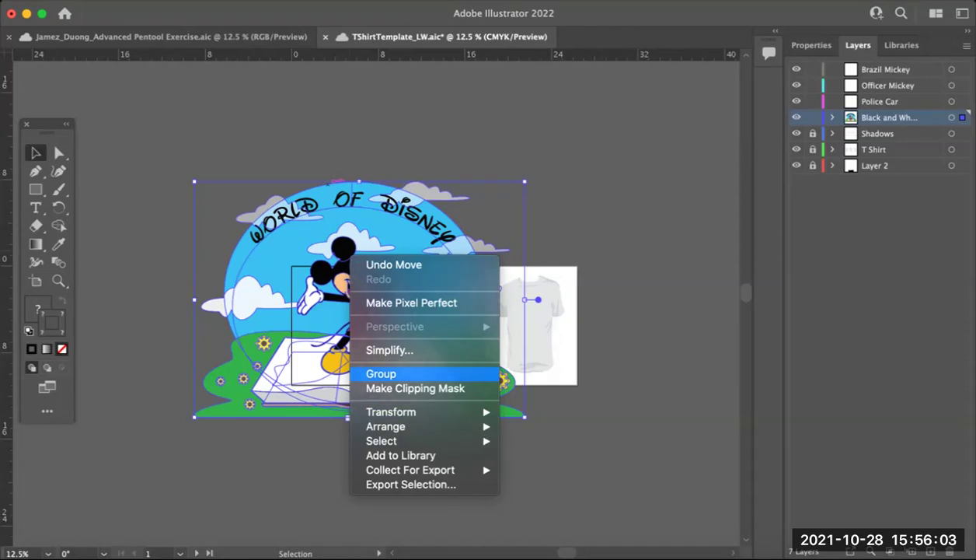
pyautogui.click(381, 374)
pyautogui.press('super+shift+a')
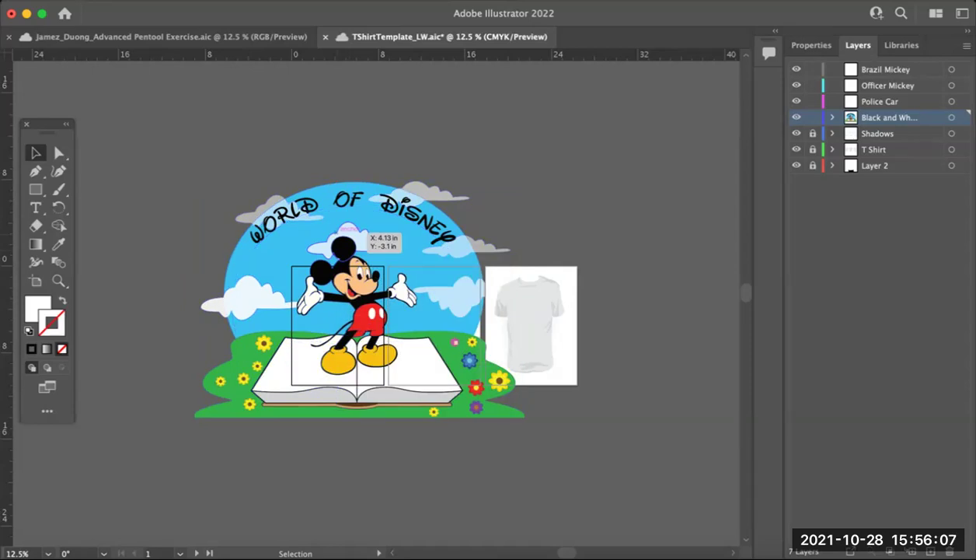
pyautogui.press('super+z')
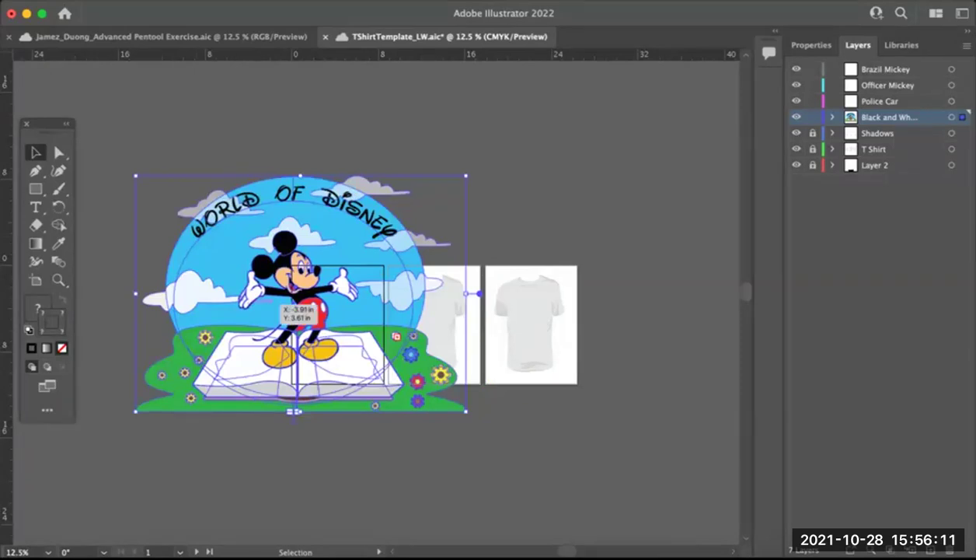
# Step: Delete the empty Brazil Mickey, Officer Mickey and Police Car layers from the T-shirt template
pyautogui.press('super+space')
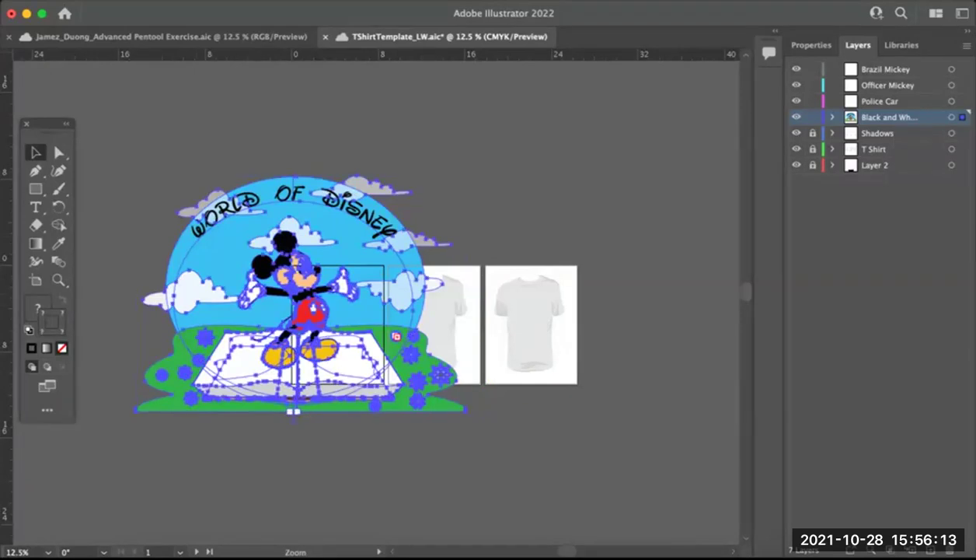
pyautogui.press('super+equal')
pyautogui.click(886, 69)
pyautogui.keyDown('shift'); pyautogui.click(880, 101); pyautogui.keyUp('shift')
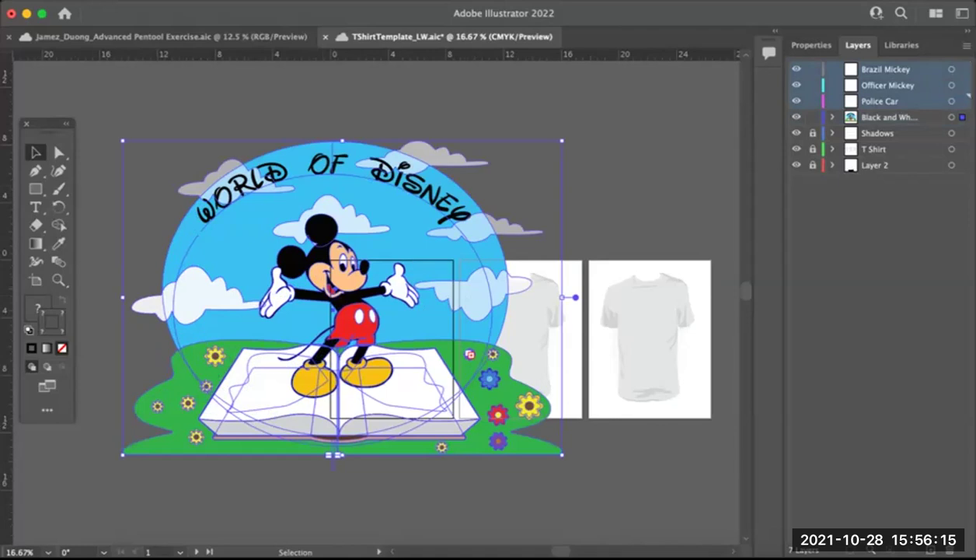
pyautogui.click(950, 550)
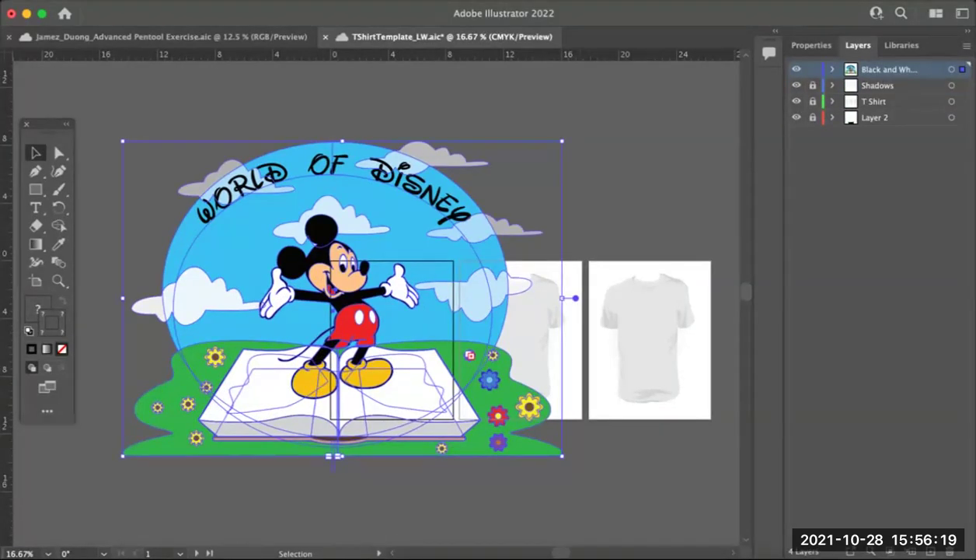
# Step: Scale the World of Disney artwork down proportionally to about three quarters and move it clear of the shirt artboards, to their left
pyautogui.moveTo(562, 140); pyautogui.dragTo(271, 350)
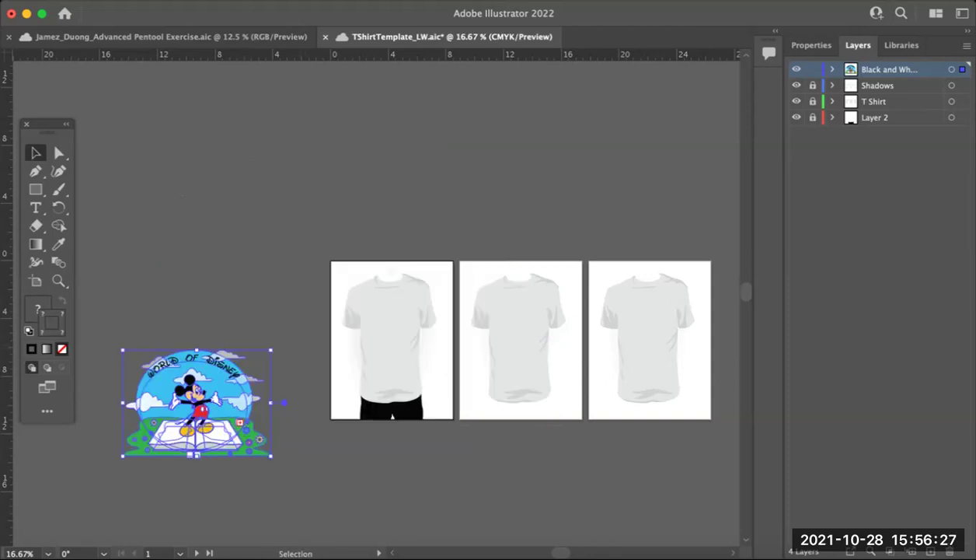
pyautogui.press('super+z')
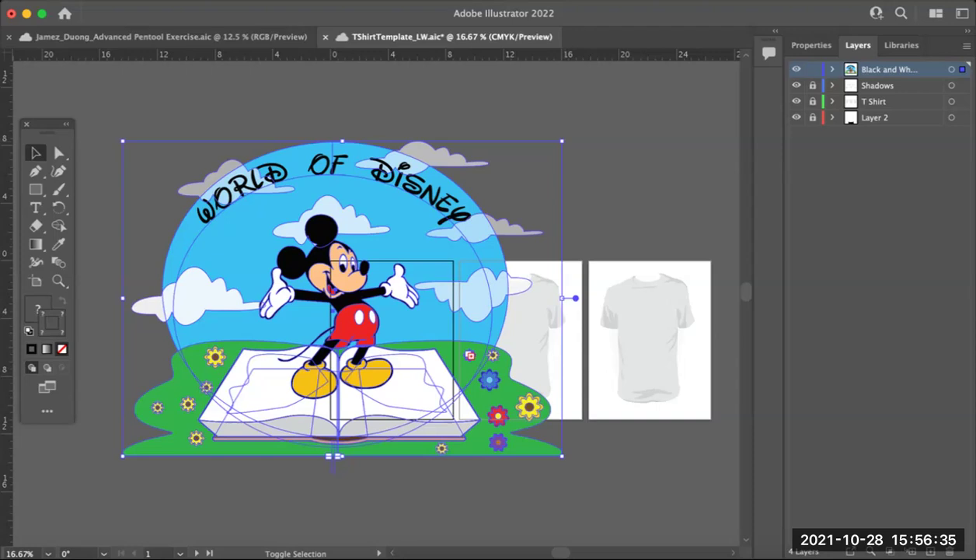
pyautogui.moveTo(562, 142); pyautogui.dragTo(450, 155)
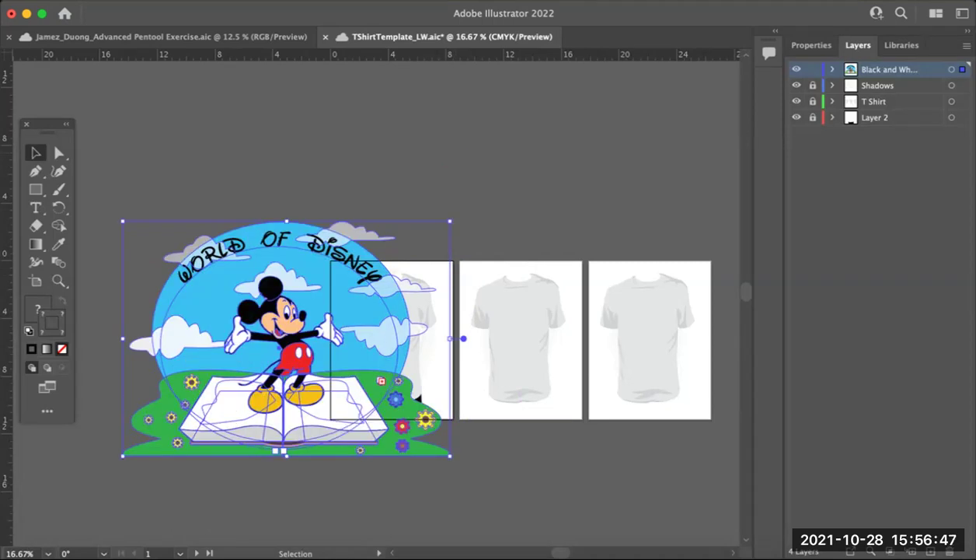
pyautogui.hscroll(-10, 584, 262)
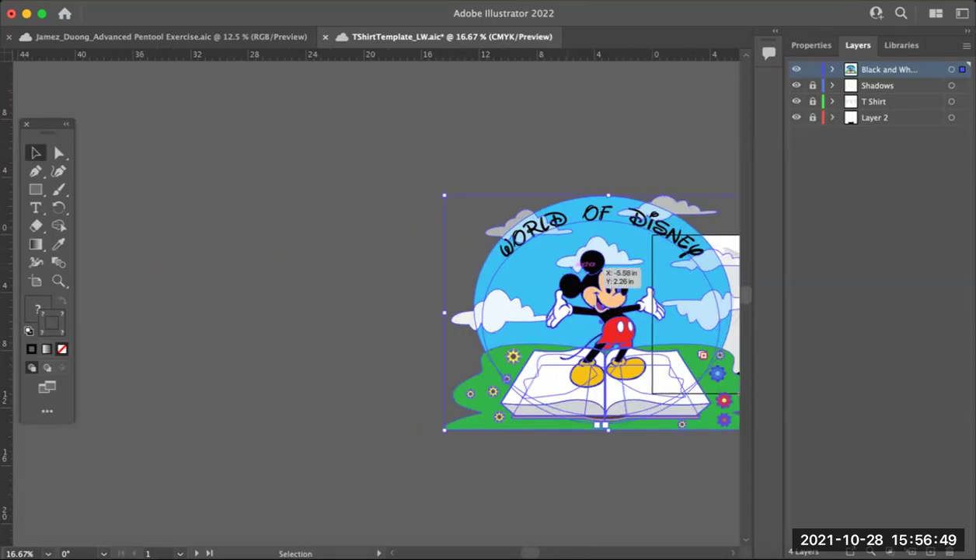
pyautogui.moveTo(591, 266); pyautogui.dragTo(340, 272)
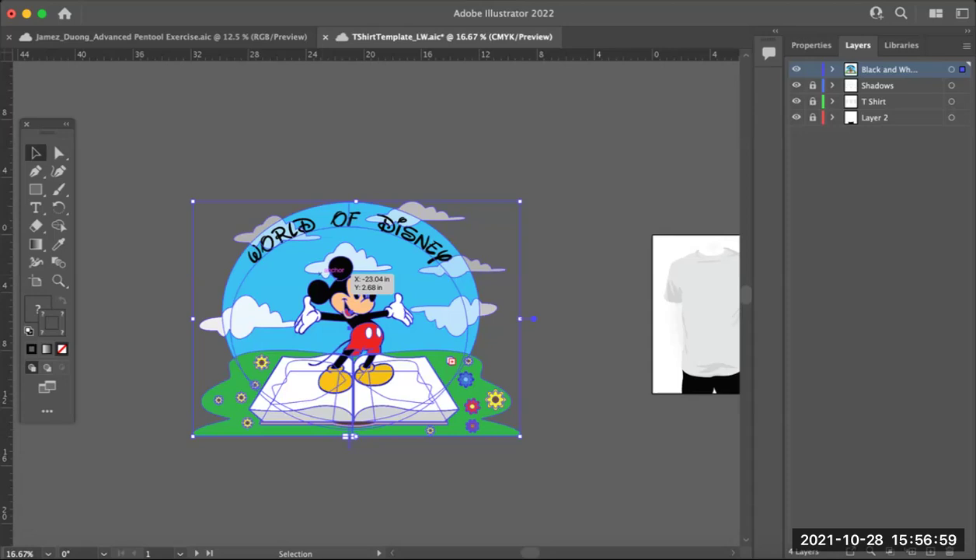
# Step: Draw a white square without a stroke over the artwork's upper-left part and place a duplicate beside it
pyautogui.press('m')
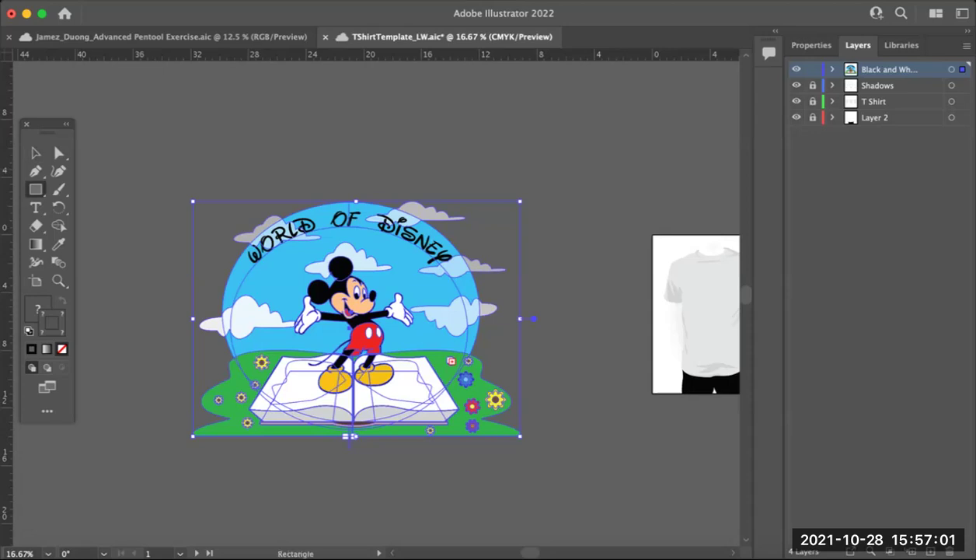
pyautogui.moveTo(200, 121)
pyautogui.mouseDown()
pyautogui.moveTo(338, 239)
pyautogui.moveTo(339, 260)
pyautogui.mouseUp()
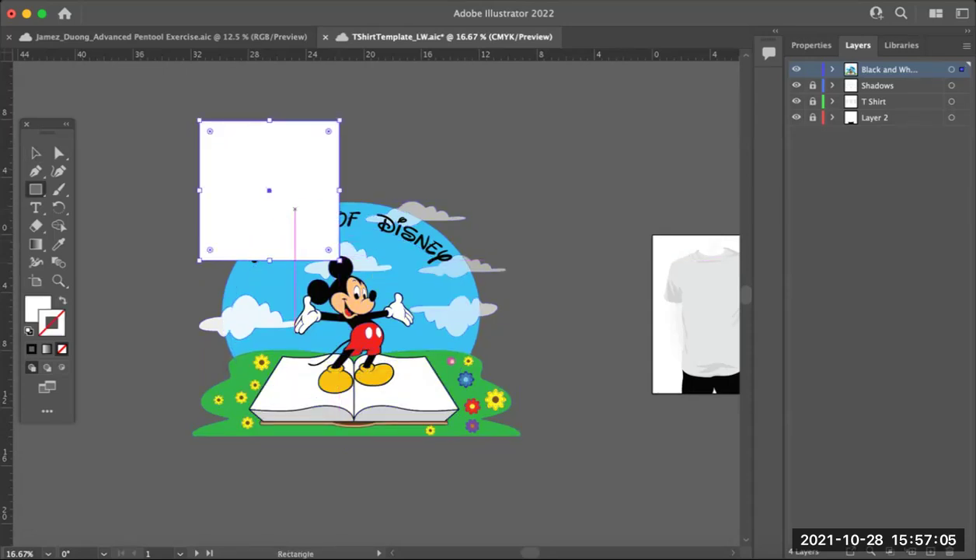
pyautogui.press('v')
pyautogui.moveTo(294, 210); pyautogui.dragTo(451, 175)
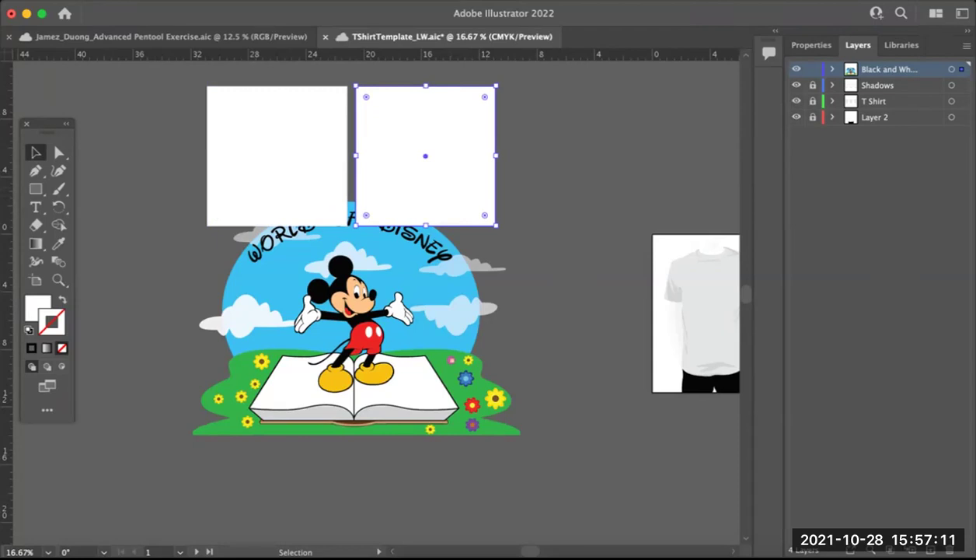
# Step: Scale the white squares down together and duplicate one to form a row of three above the artwork
pyautogui.click(272, 291)
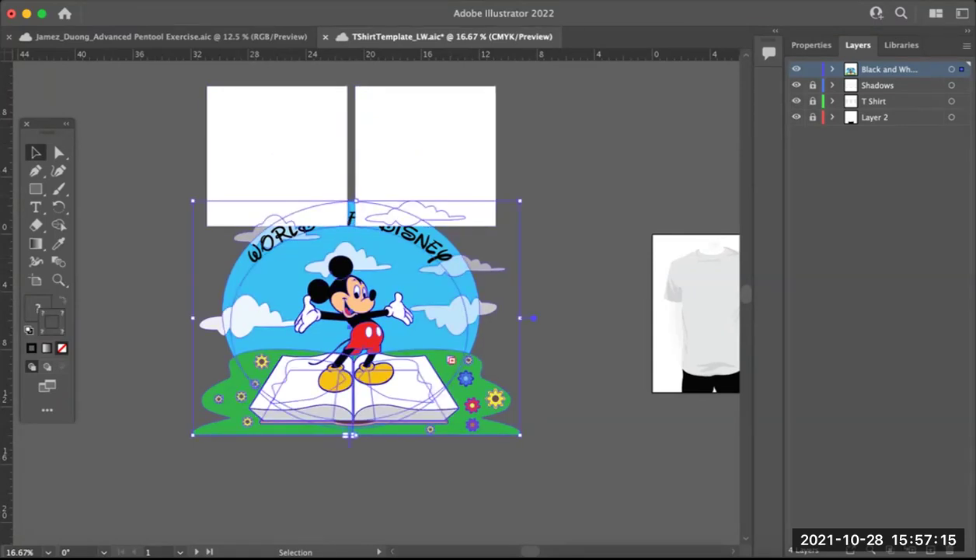
pyautogui.click(276, 155)
pyautogui.keyDown('shift'); pyautogui.click(425, 156); pyautogui.keyUp('shift')
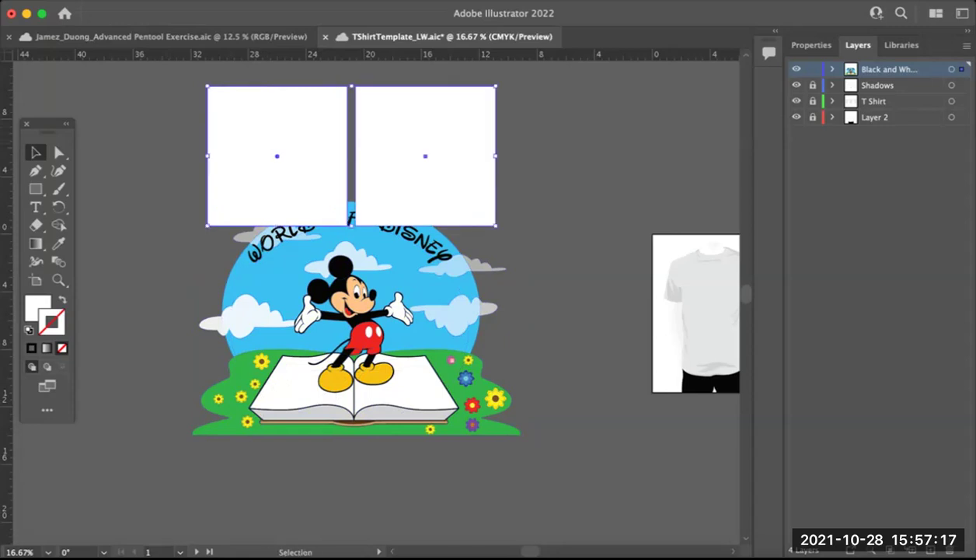
pyautogui.moveTo(495, 225); pyautogui.dragTo(430, 206)
pyautogui.click(371, 150)
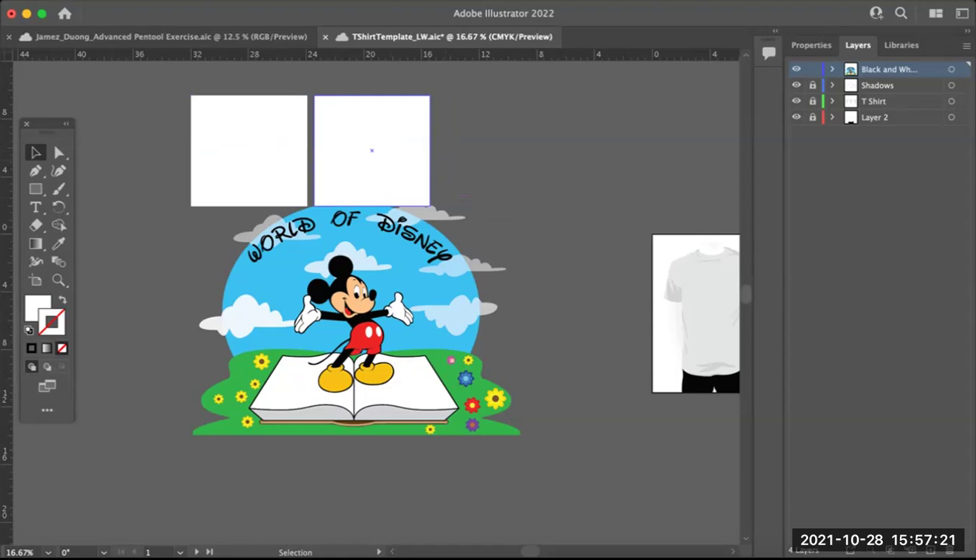
pyautogui.moveTo(372, 150); pyautogui.dragTo(492, 150)
pyautogui.press('super+a')
pyautogui.moveTo(551, 206); pyautogui.dragTo(513, 195)
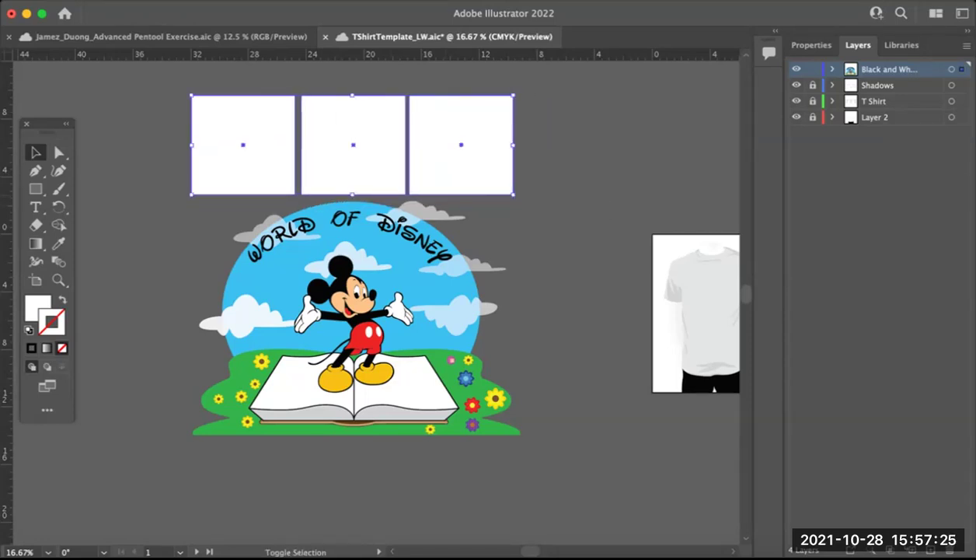
# Step: Duplicate the first white square twice to form a column of two along the artwork's left side
pyautogui.keyDown('shift'); pyautogui.click(460, 145); pyautogui.keyUp('shift')
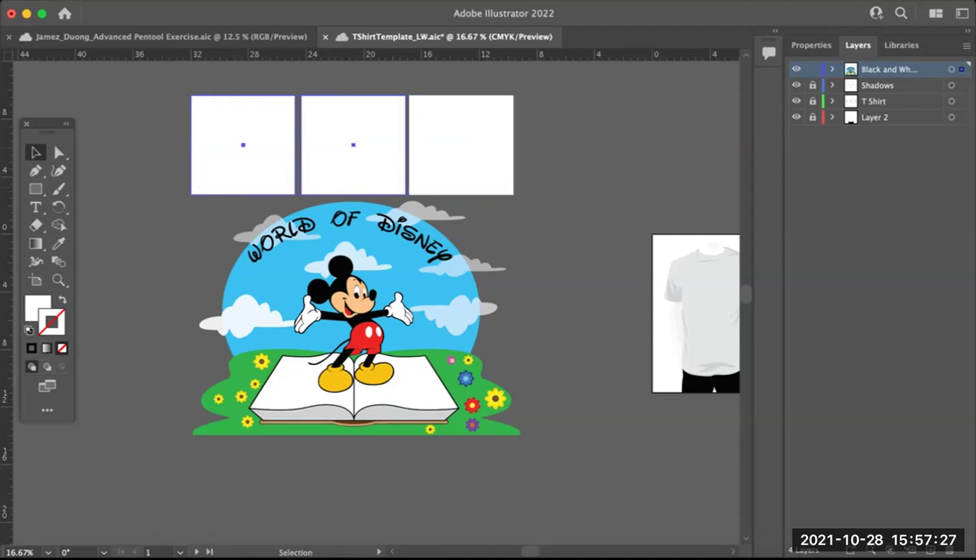
pyautogui.click(243, 144)
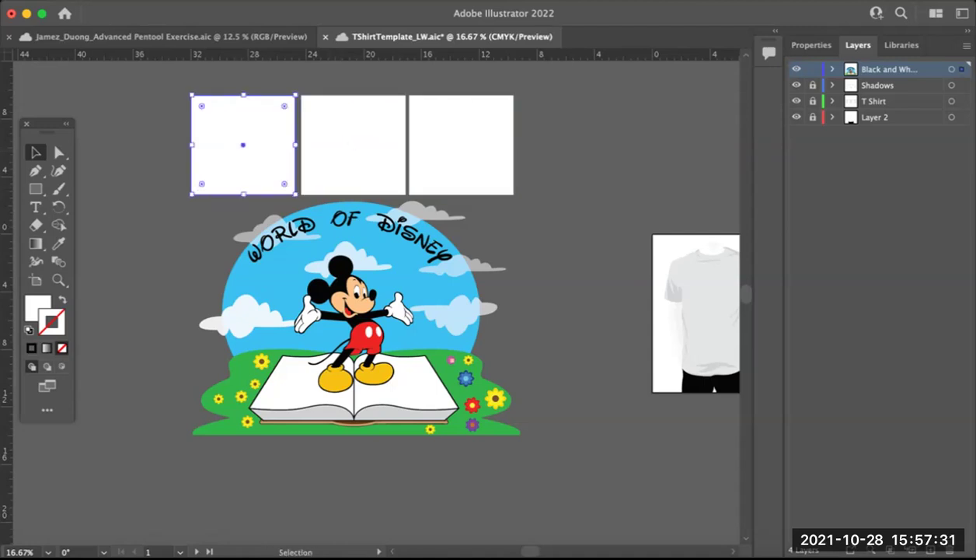
pyautogui.moveTo(243, 145); pyautogui.dragTo(135, 255)
pyautogui.hscroll(-4, 353, 316)
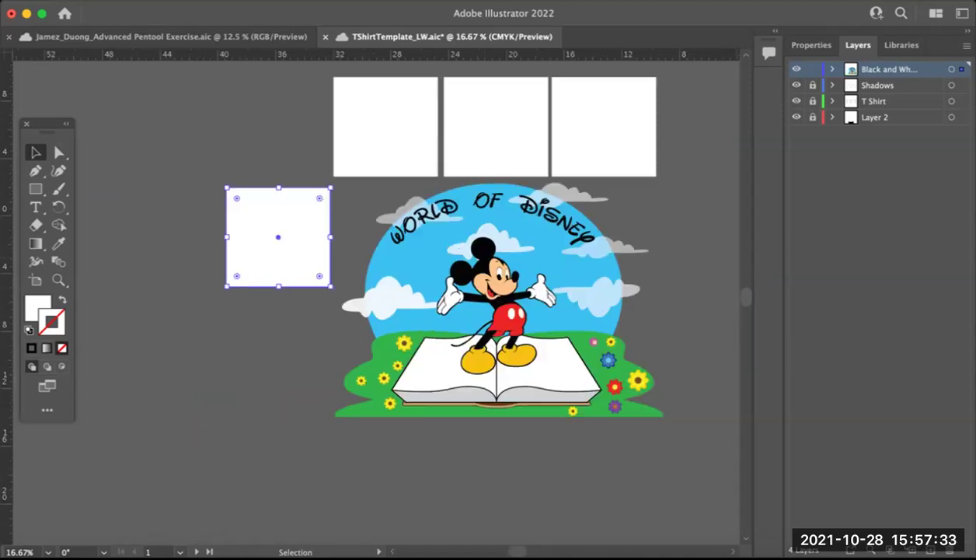
pyautogui.moveTo(278, 237); pyautogui.dragTo(278, 341)
pyautogui.click(278, 237)
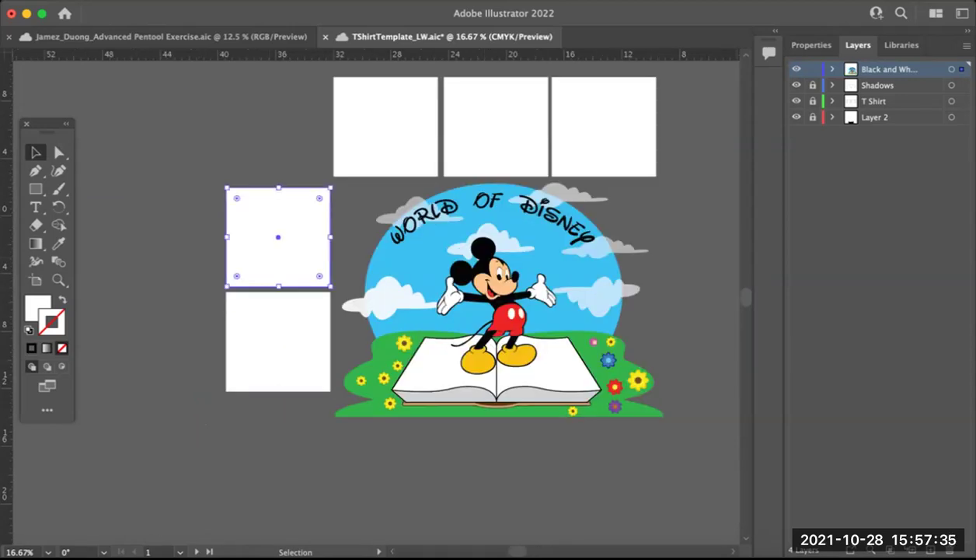
pyautogui.press('super+shift+a')
pyautogui.moveTo(467, 310); pyautogui.dragTo(388, 379)
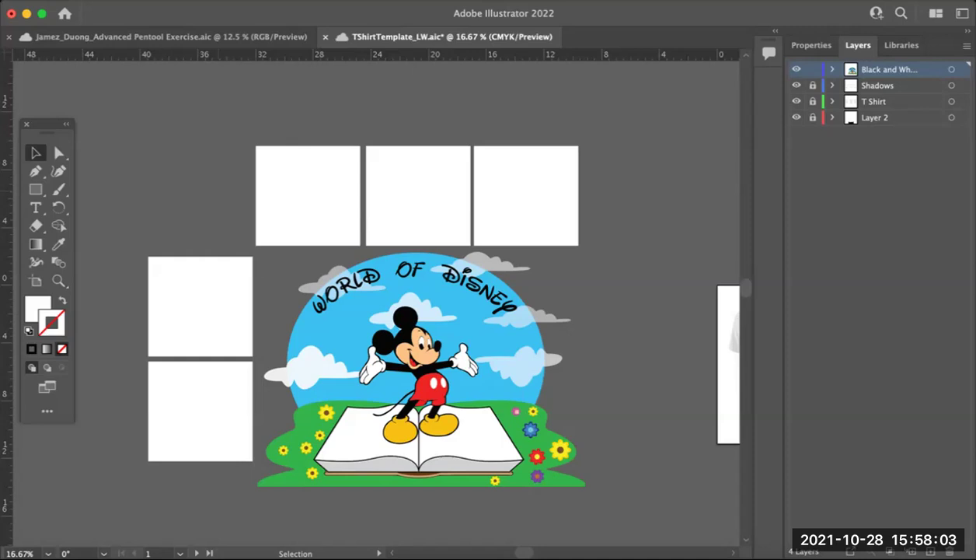
# Step: Delete all five white squares around the World of Disney artwork
pyautogui.click(200, 306)
pyautogui.click(200, 306)
pyautogui.keyDown('shift'); pyautogui.click(200, 411); pyautogui.keyUp('shift')
pyautogui.keyDown('shift'); pyautogui.click(308, 195); pyautogui.keyUp('shift')
pyautogui.keyDown('shift'); pyautogui.click(418, 195); pyautogui.keyUp('shift')
pyautogui.keyDown('shift'); pyautogui.click(526, 195); pyautogui.keyUp('shift')
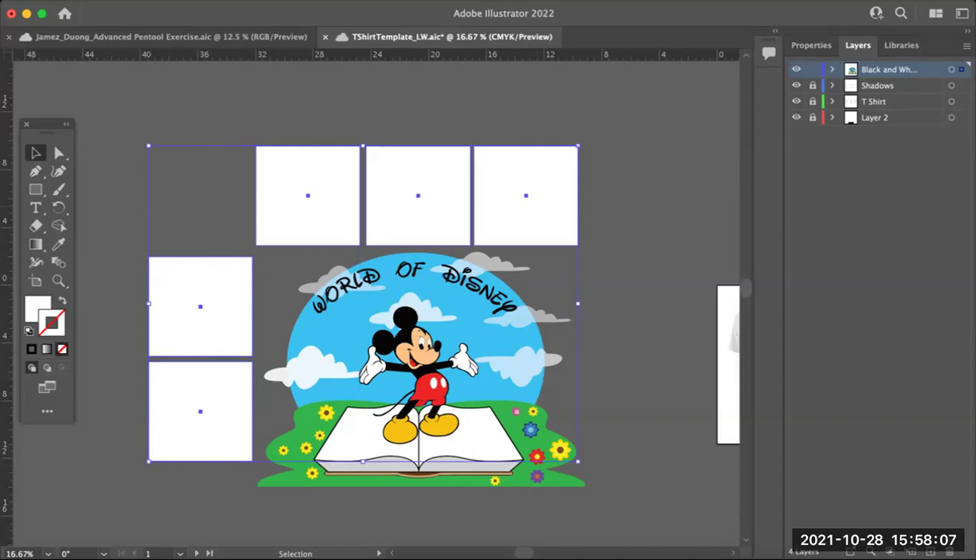
pyautogui.press('Delete')
# Step: Try scaling the World of Disney artwork down proportionally in two successive reductions
pyautogui.moveTo(418, 350); pyautogui.dragTo(353, 301)
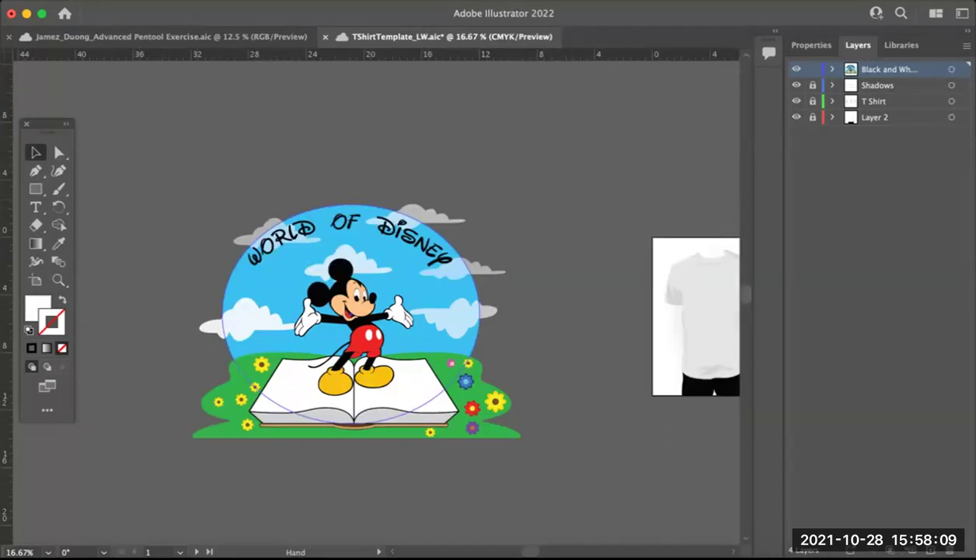
pyautogui.press('super+a')
pyautogui.press('shift')
pyautogui.moveTo(193, 204); pyautogui.dragTo(314, 291)
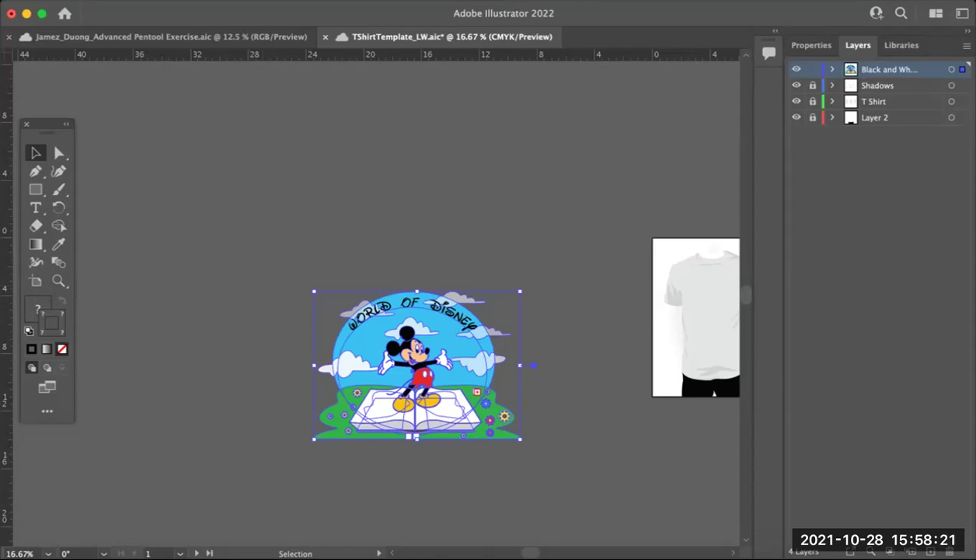
pyautogui.moveTo(621, 338); pyautogui.dragTo(482, 315)
pyautogui.moveTo(175, 269); pyautogui.dragTo(274, 340)
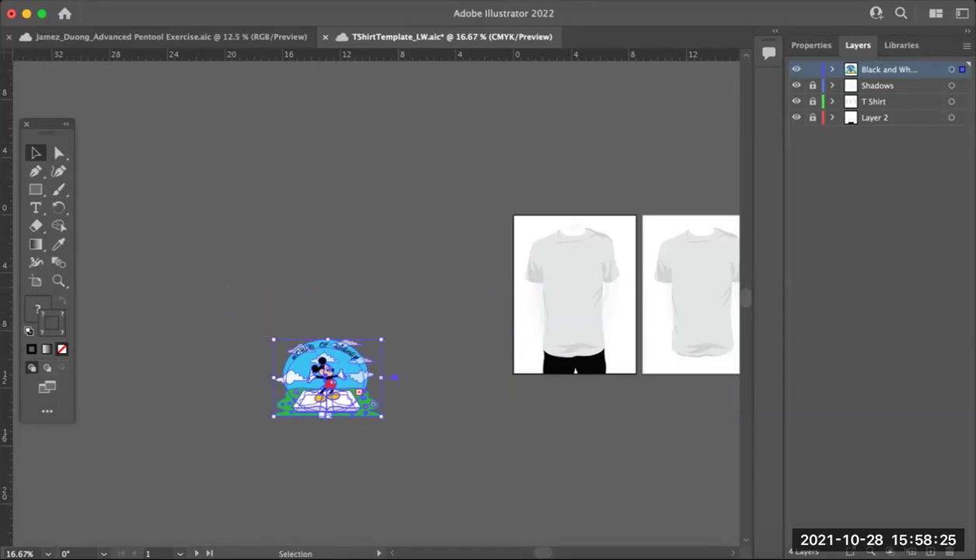
# Step: Undo the trial moves and reductions of the World of Disney artwork
pyautogui.moveTo(326, 371); pyautogui.dragTo(359, 283)
pyautogui.press('super+z')
pyautogui.press('super+z')
pyautogui.press('super+z')
pyautogui.moveTo(228, 312); pyautogui.dragTo(422, 292)
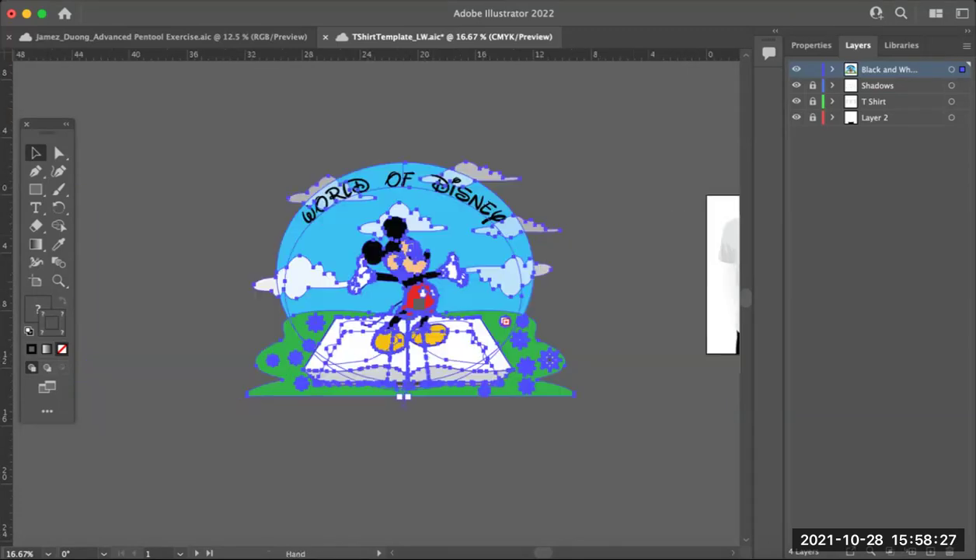
pyautogui.moveTo(247, 162); pyautogui.dragTo(484, 327)
pyautogui.press('cmd+z')
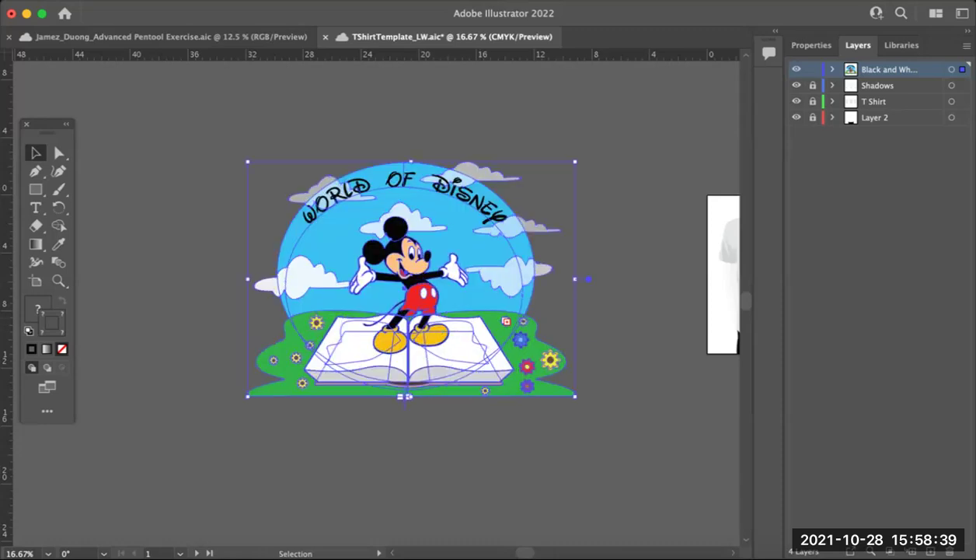
# Step: Scale the World of Disney artwork to about 4.2 in wide, place it on the first shirt's chest, and save the document
pyautogui.moveTo(247, 161); pyautogui.dragTo(463, 315)
pyautogui.moveTo(542, 354); pyautogui.dragTo(597, 201)
pyautogui.press('super+space')
pyautogui.click(558, 201)
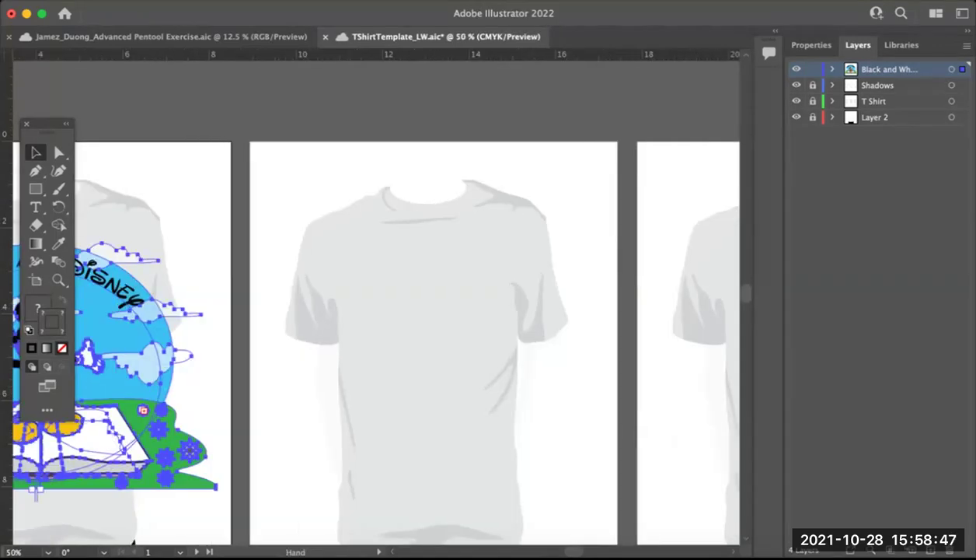
pyautogui.moveTo(226, 366); pyautogui.dragTo(599, 292)
pyautogui.moveTo(244, 171); pyautogui.dragTo(404, 285)
pyautogui.moveTo(600, 349); pyautogui.dragTo(517, 227)
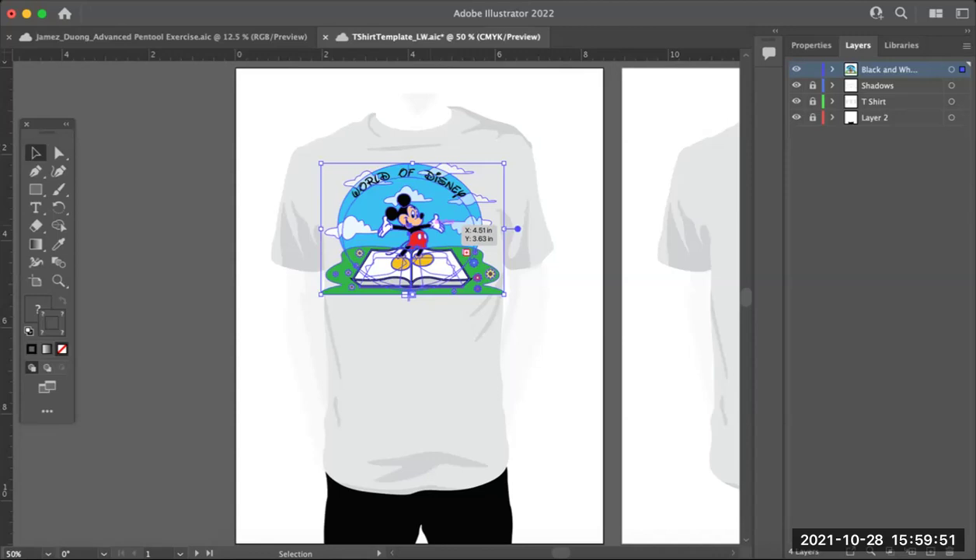
pyautogui.press('super+s')
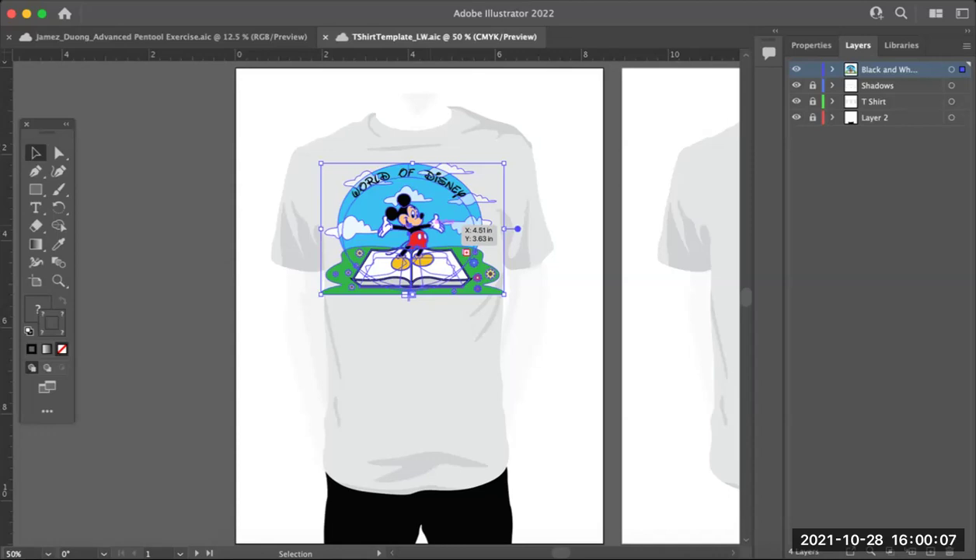
# Step: Reduce the artwork to about 3.6 in wide and center it on the first shirt's chest below the collar
pyautogui.moveTo(321, 163); pyautogui.dragTo(349, 183)
pyautogui.press('super+=')
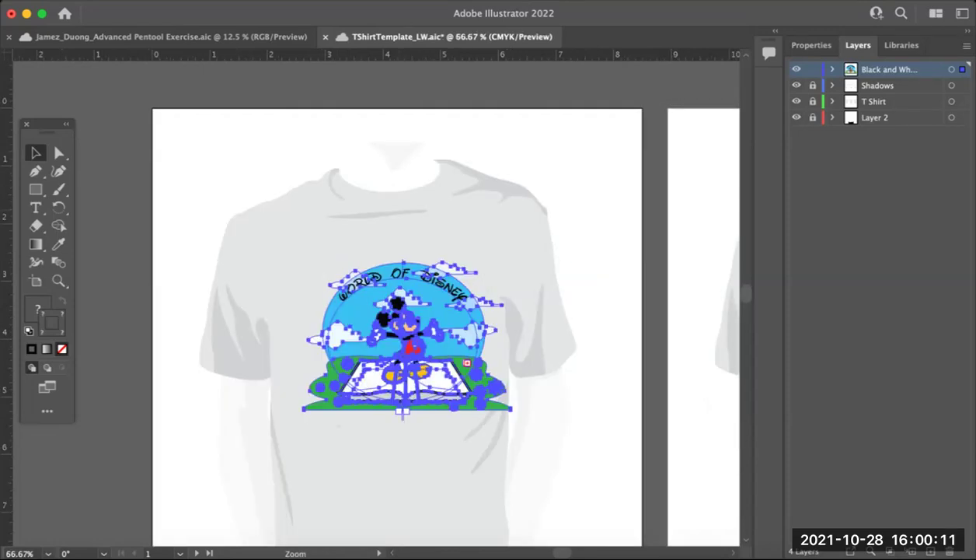
pyautogui.press('super+equal')
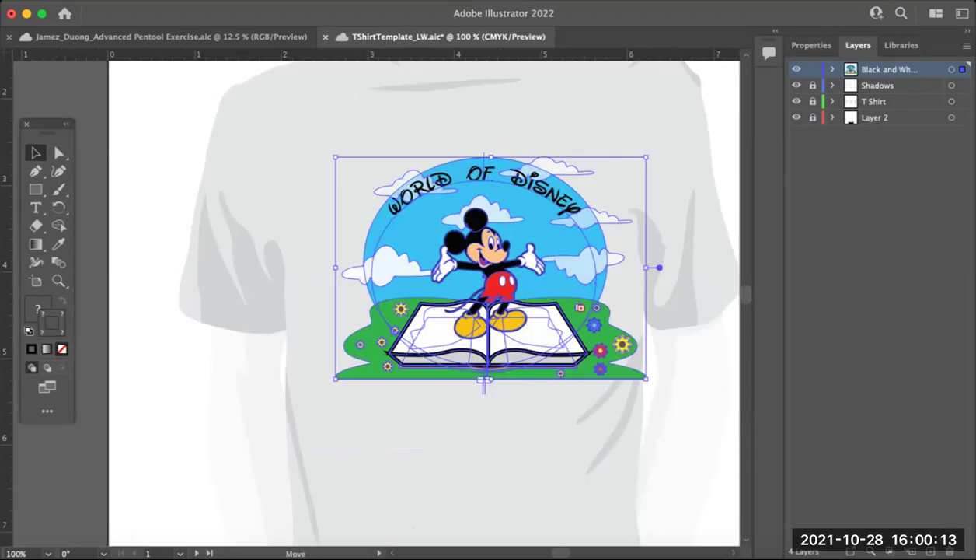
pyautogui.moveTo(483, 381); pyautogui.dragTo(452, 449)
pyautogui.moveTo(497, 326); pyautogui.dragTo(501, 318)
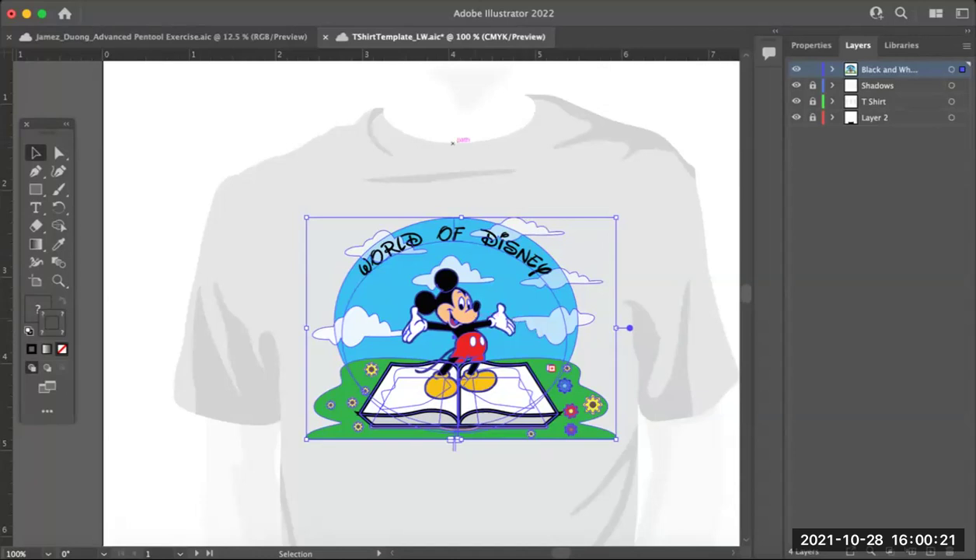
# Step: Try adding a red (d02100) rectangle across the first shirt just below the collar
pyautogui.click(36, 189)
pyautogui.click(38, 309)
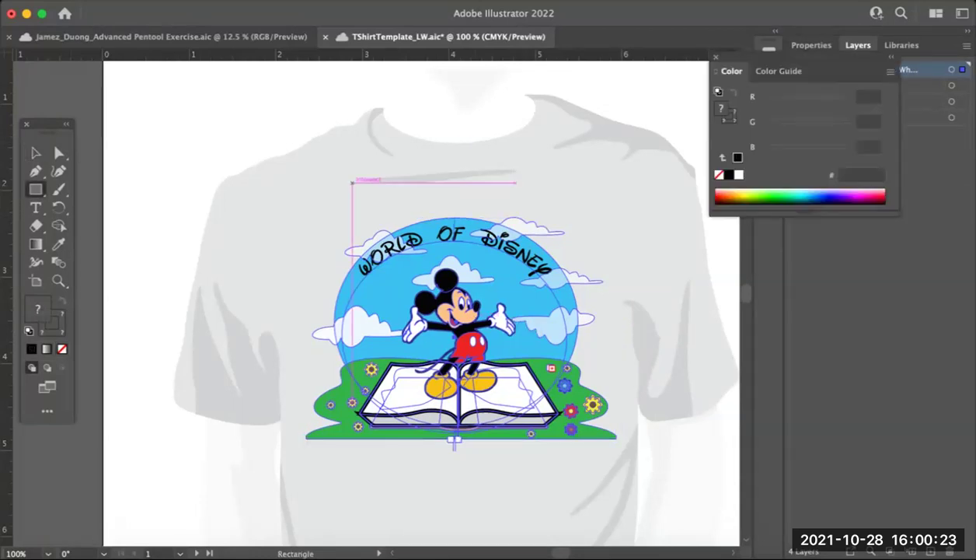
pyautogui.click(719, 197)
pyautogui.moveTo(381, 140); pyautogui.dragTo(516, 177)
pyautogui.press('super+z')
pyautogui.press('super+z')
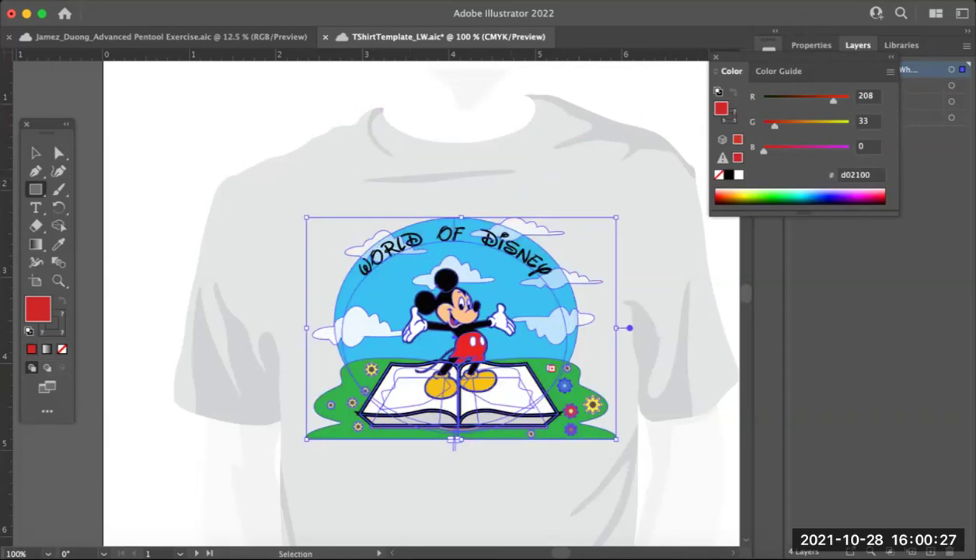
# Step: Draw a red (d02100) rectangle without a stroke, about 1.5 in wide, between the first shirt's collar and the artwork's upper edge
pyautogui.press('b')
pyautogui.press('shift+super+a')
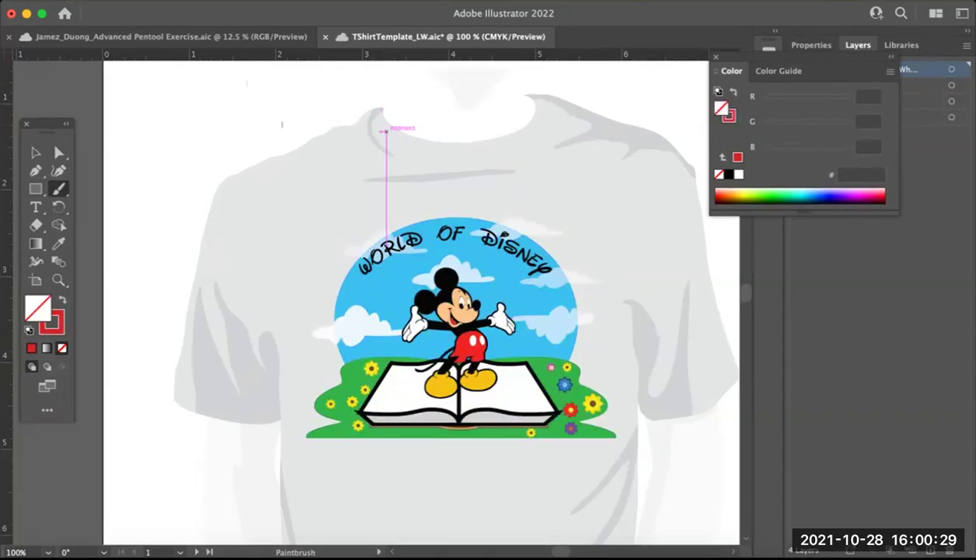
pyautogui.press('m')
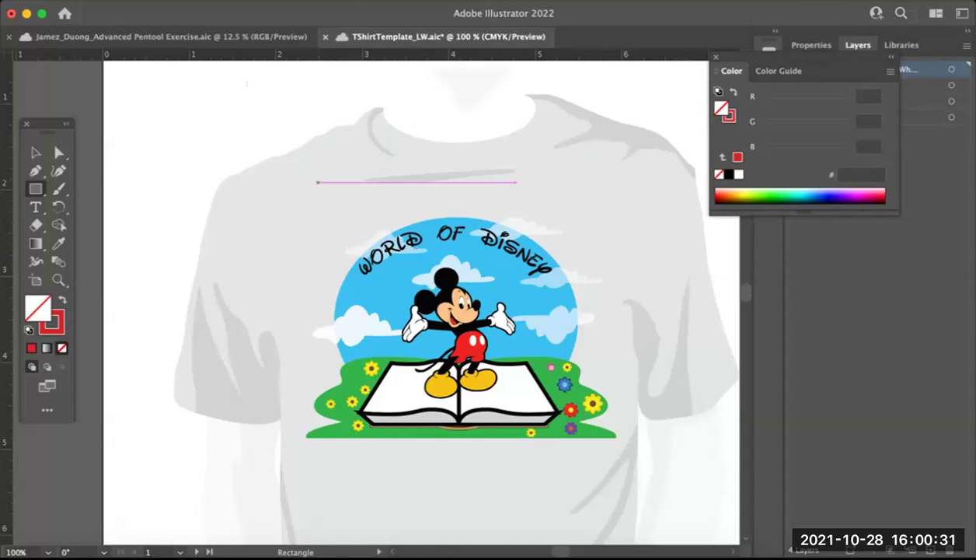
pyautogui.hotkey('shift', 'x')
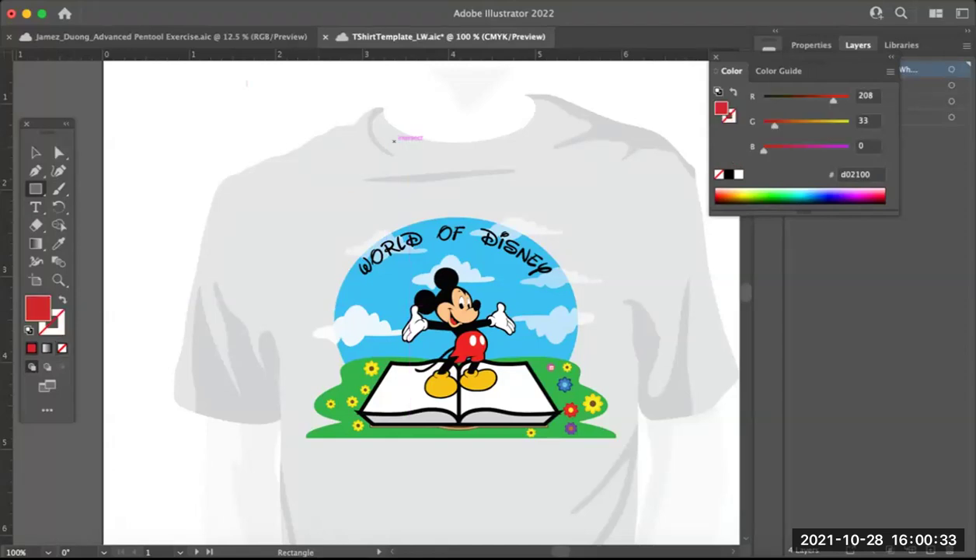
pyautogui.moveTo(395, 141)
pyautogui.mouseDown()
pyautogui.moveTo(533, 221)
pyautogui.moveTo(526, 216)
pyautogui.mouseUp()
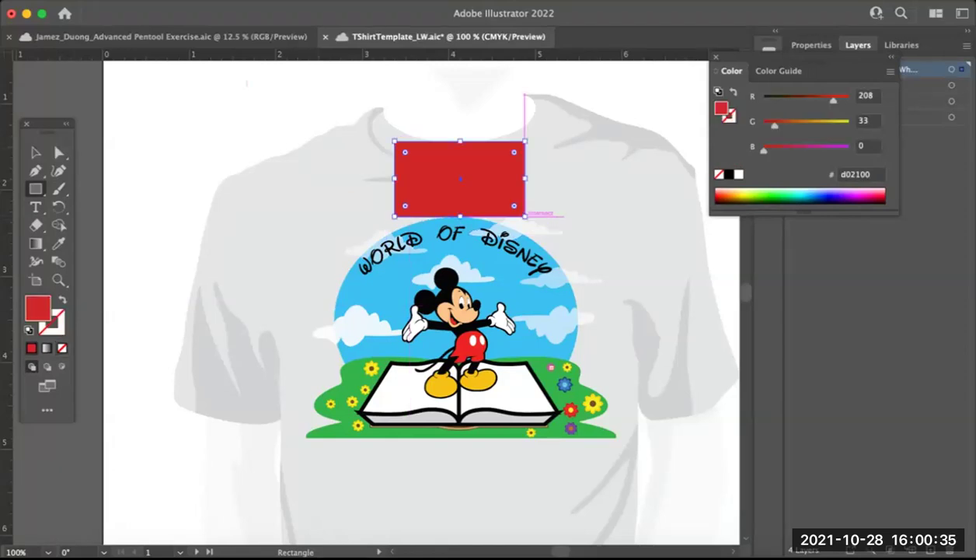
# Step: Nudge the red rectangle about 0.1 in to the left below the first shirt's collar
pyautogui.press('v')
pyautogui.press('Left')
pyautogui.press('Left')
pyautogui.press('Left')
pyautogui.press('Left')
pyautogui.press('Left')
pyautogui.press('Left')
pyautogui.press('Left')
pyautogui.press('Left')
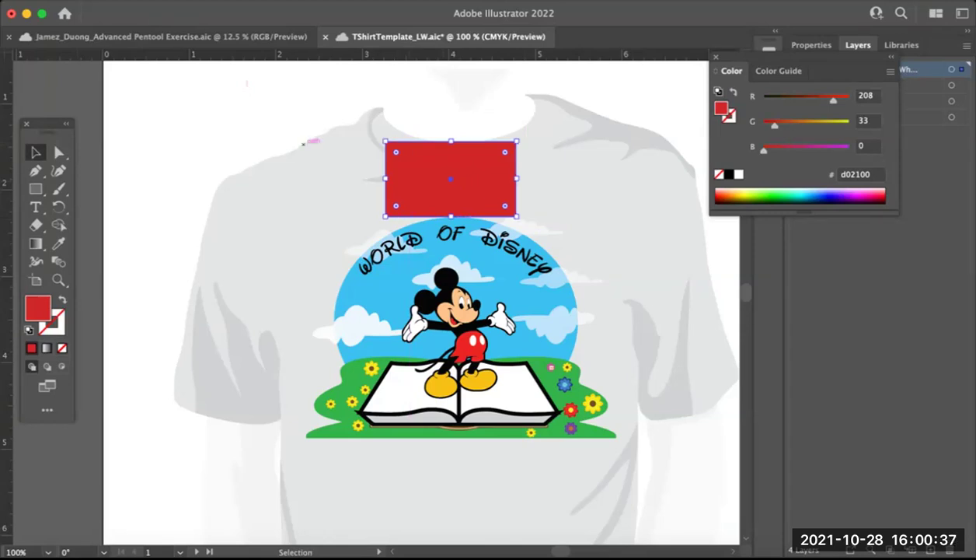
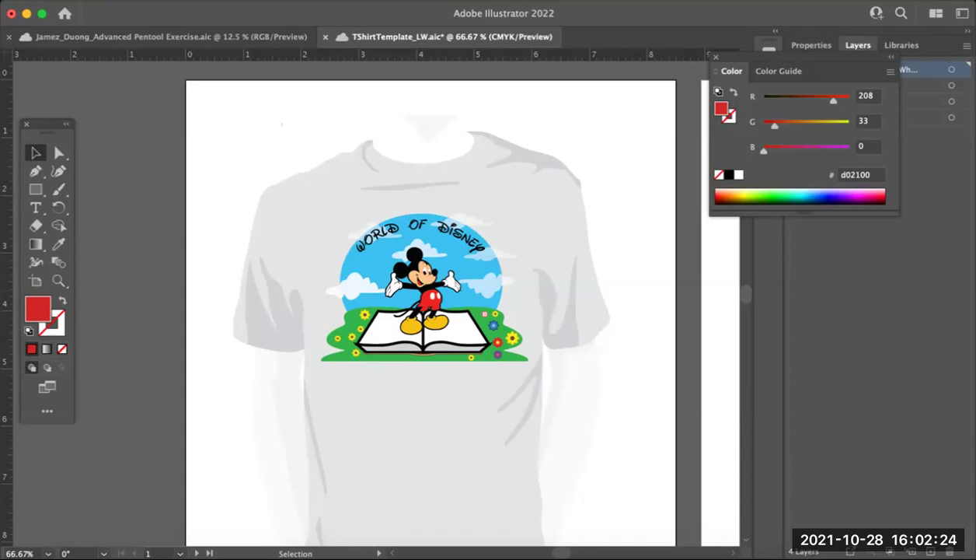
# Step: Hide the Color panel, view the World of Disney artwork at 150%, and save the document
pyautogui.press('F6')
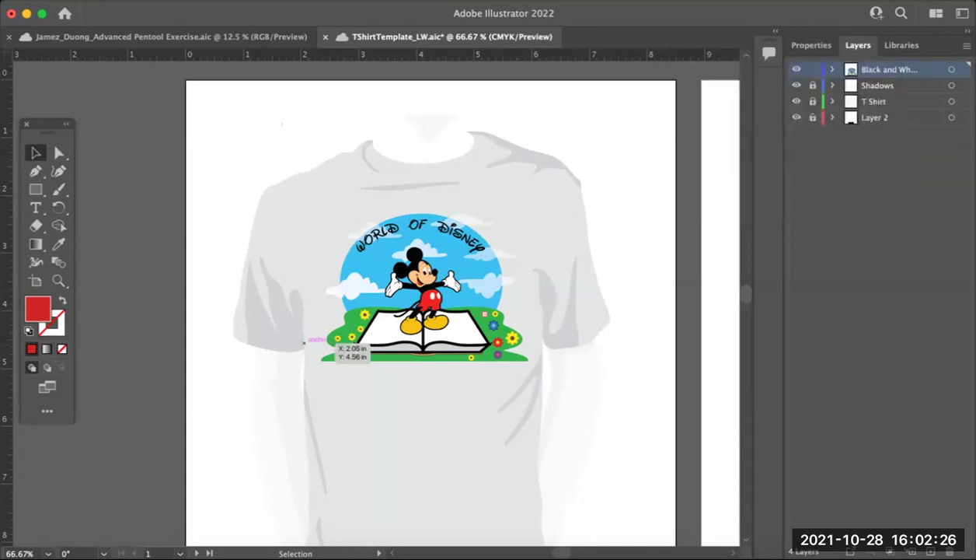
pyautogui.press('super+plus')
pyautogui.press('super+plus')
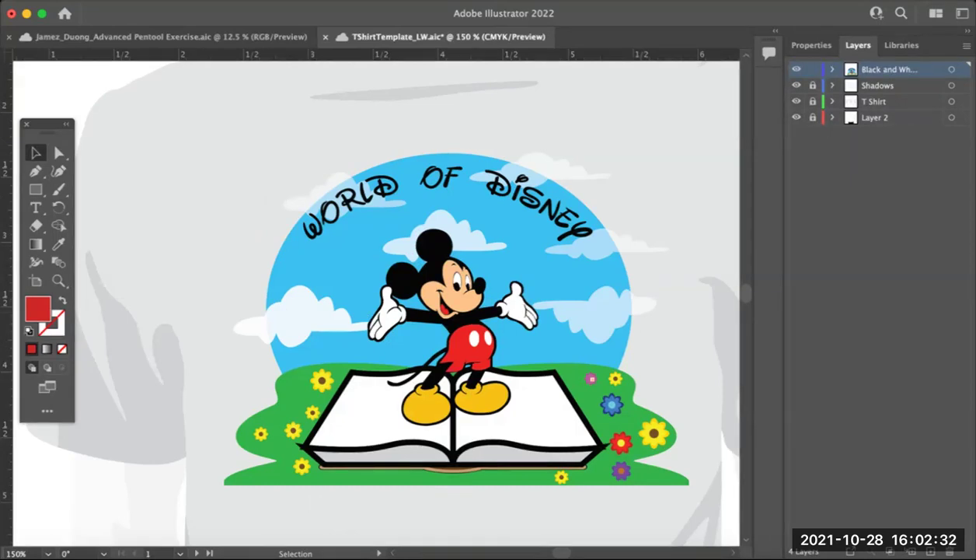
pyautogui.press('super+s')
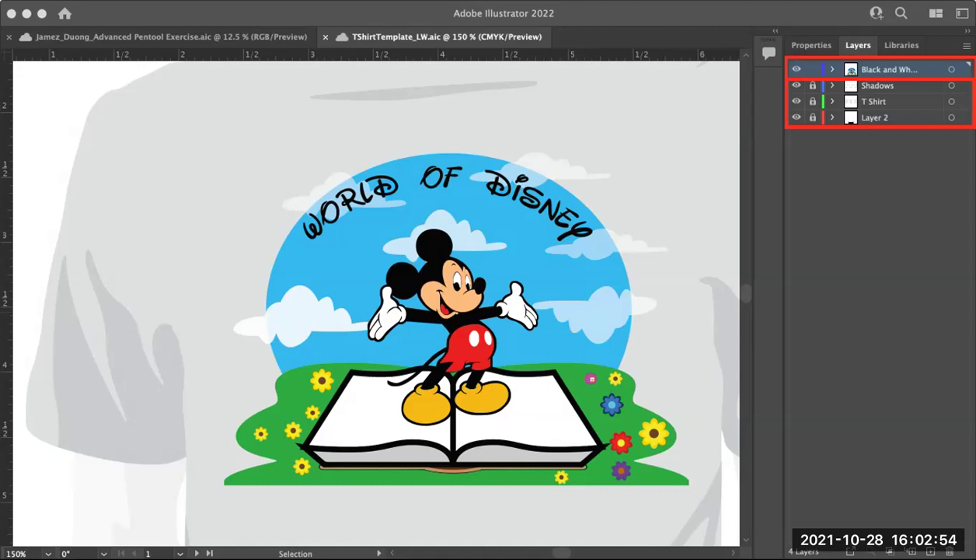
# Step: Rename the artwork's layer to Color Mickey and hide it so that only the blank shirt template shows
pyautogui.doubleClick(889, 70)
pyautogui.write('Col')
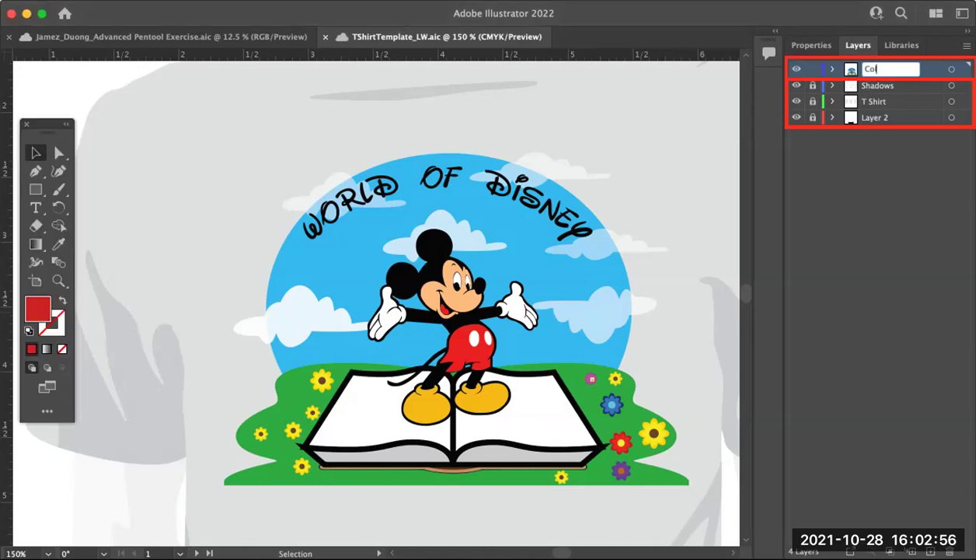
pyautogui.write('or Mickey')
pyautogui.press('Return')
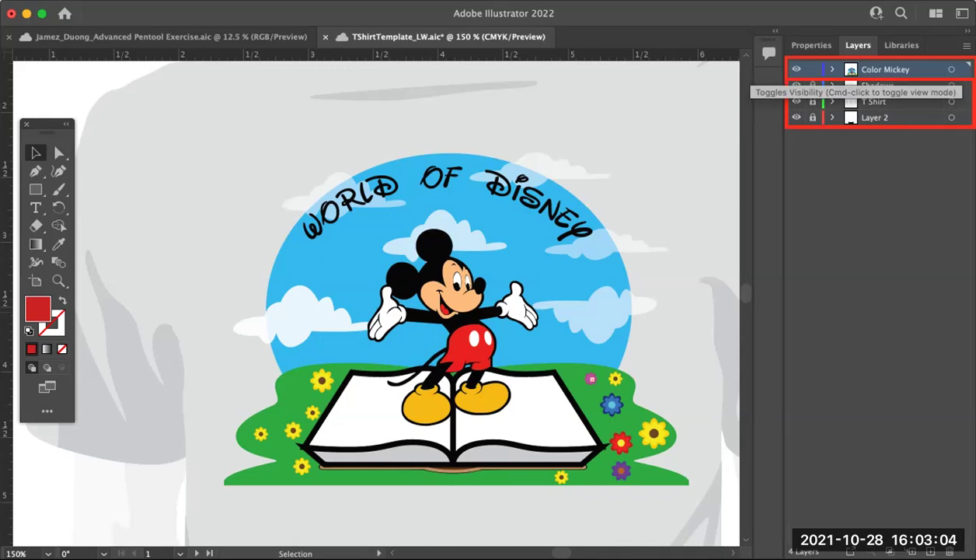
pyautogui.click(796, 69)
pyautogui.press('super+1')
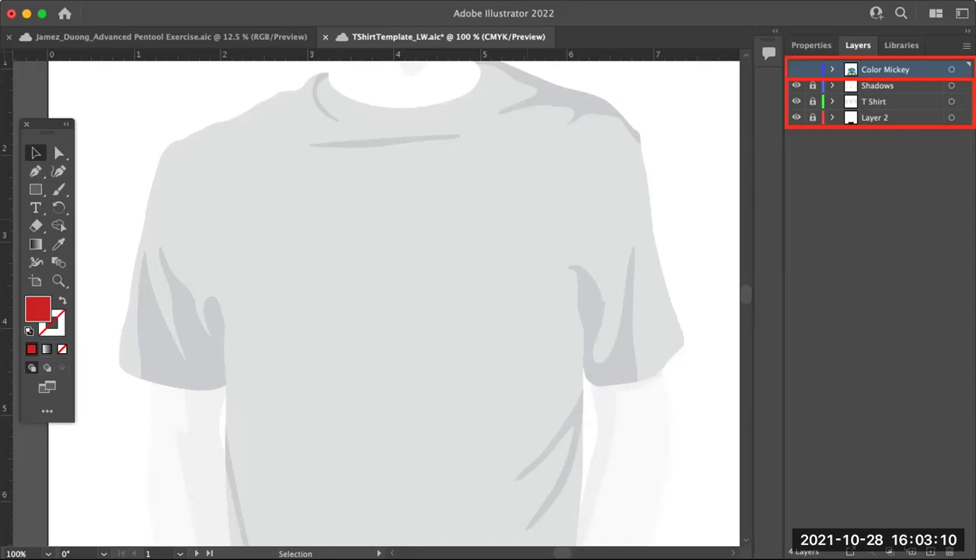
pyautogui.scroll(3, 394, 295)
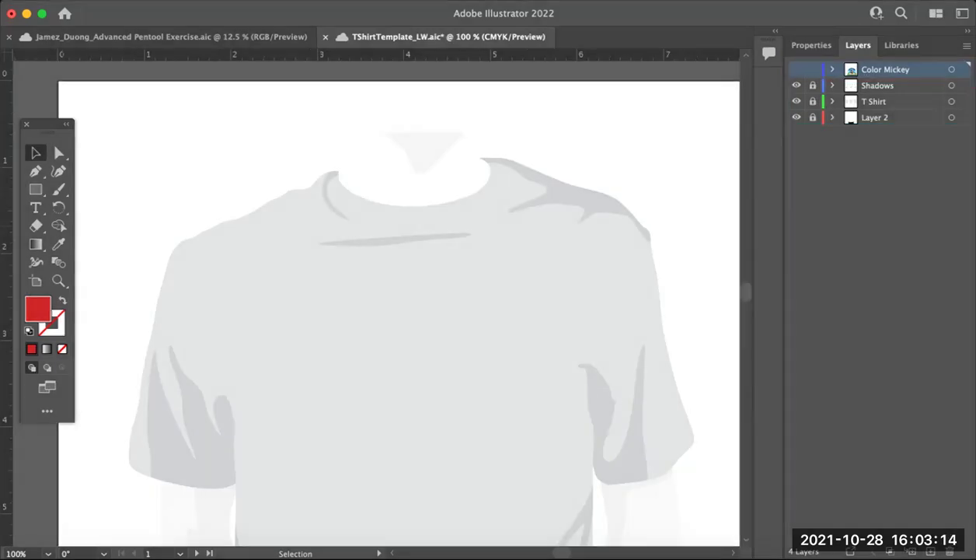
# Step: Toggle the Shadows layer off and on to examine which folds it adds to the shirt, leaving it visible
pyautogui.press('super+Tab')
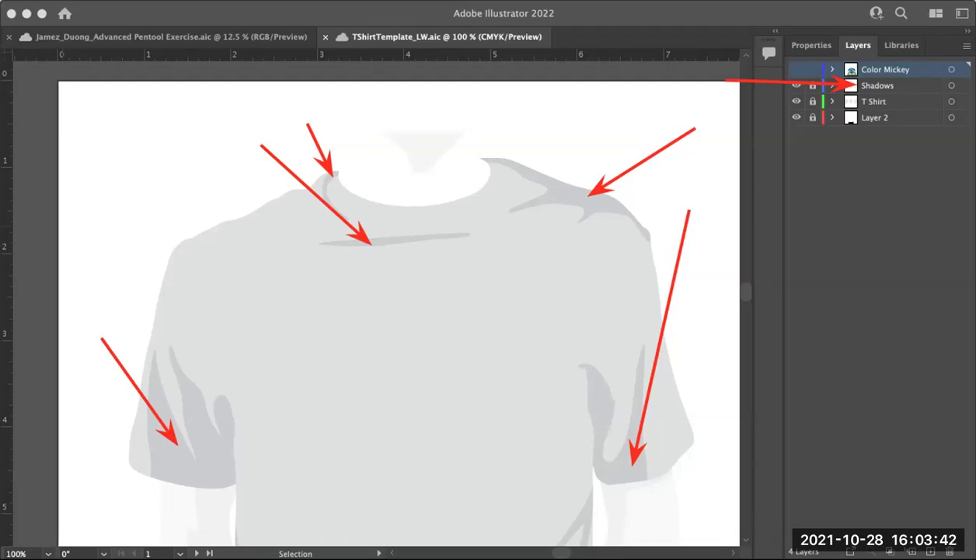
pyautogui.press('super+Tab')
pyautogui.click(796, 86)
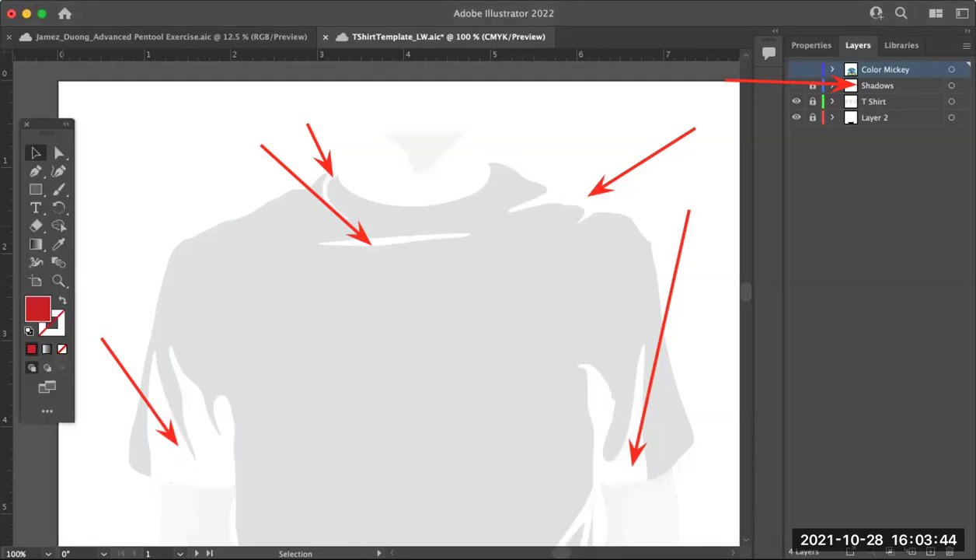
pyautogui.click(796, 85)
pyautogui.click(796, 86)
pyautogui.click(796, 86)
pyautogui.click(795, 86)
pyautogui.click(795, 86)
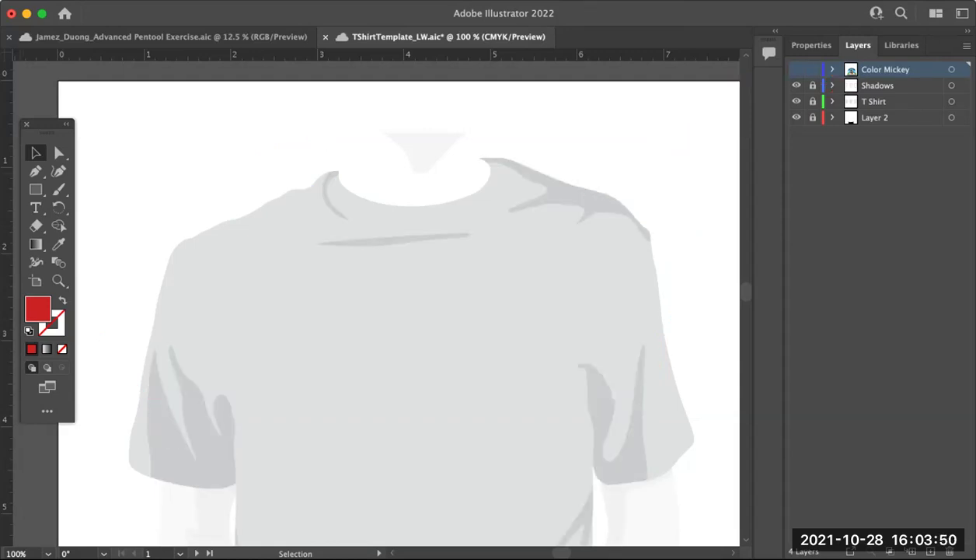
# Step: Toggle the T Shirt layer's visibility to examine which part of the template it holds, leaving it shown
pyautogui.click(796, 101)
pyautogui.click(796, 101)
pyautogui.click(796, 101)
pyautogui.click(795, 101)
pyautogui.click(796, 101)
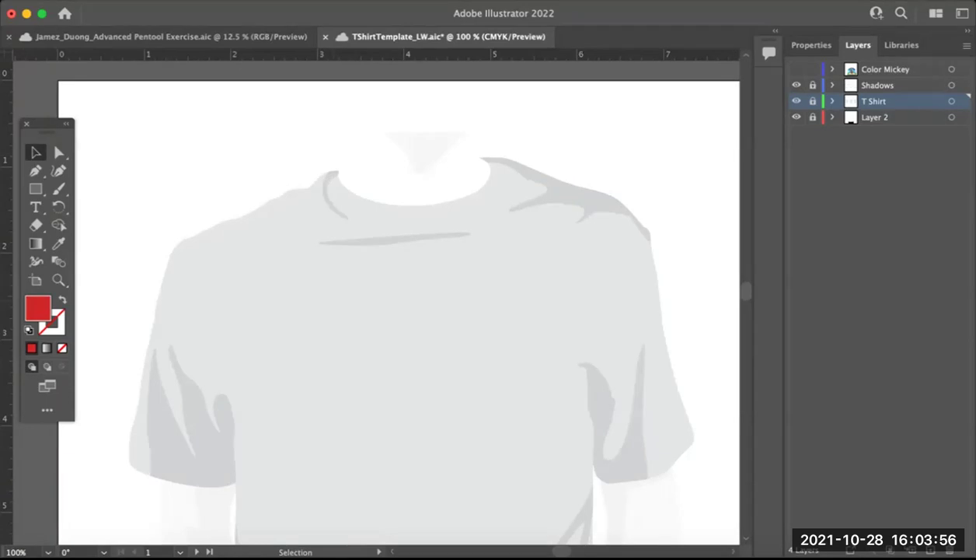
# Step: Toggle Layer 2 off and on at 33.33% zoom to examine which parts of the figure it contains, leaving it visible
pyautogui.press('super+minus')
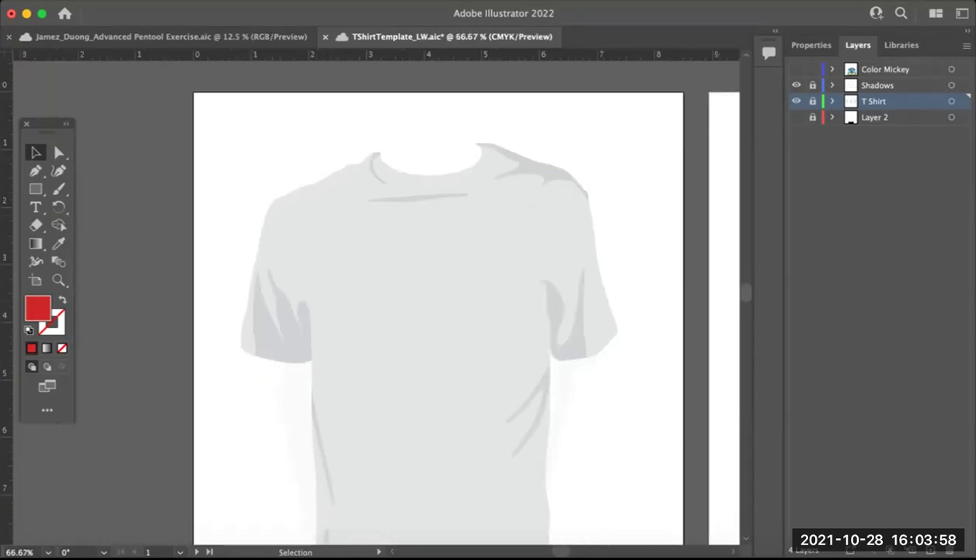
pyautogui.press('super+minus')
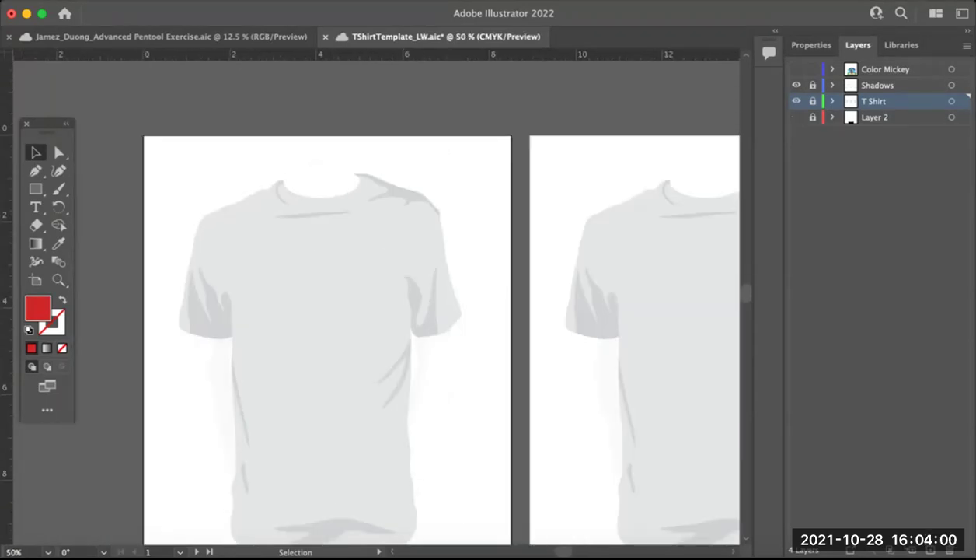
pyautogui.press('super+minus')
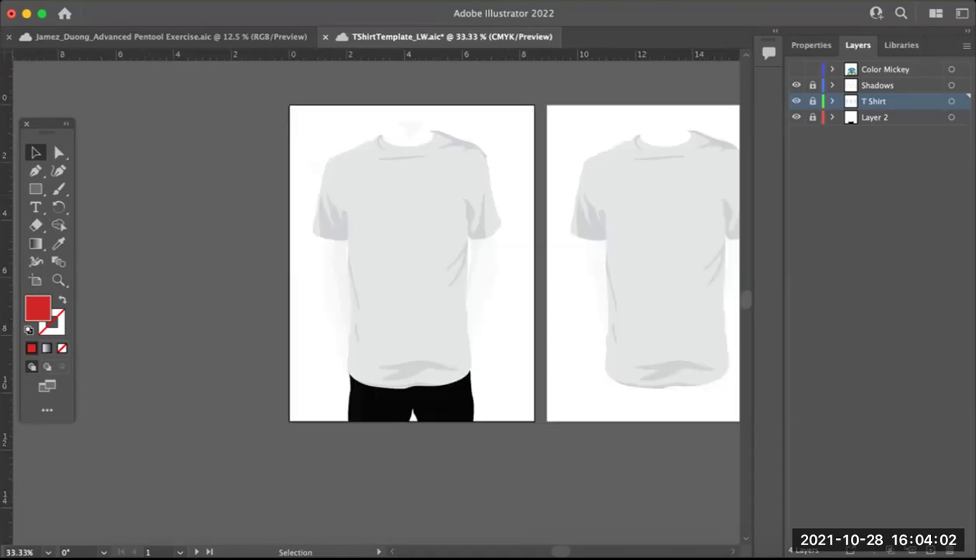
pyautogui.click(796, 117)
pyautogui.click(796, 117)
pyautogui.click(796, 118)
pyautogui.click(795, 117)
pyautogui.click(795, 117)
pyautogui.click(796, 118)
pyautogui.click(796, 118)
pyautogui.click(796, 118)
pyautogui.click(796, 118)
pyautogui.click(796, 118)
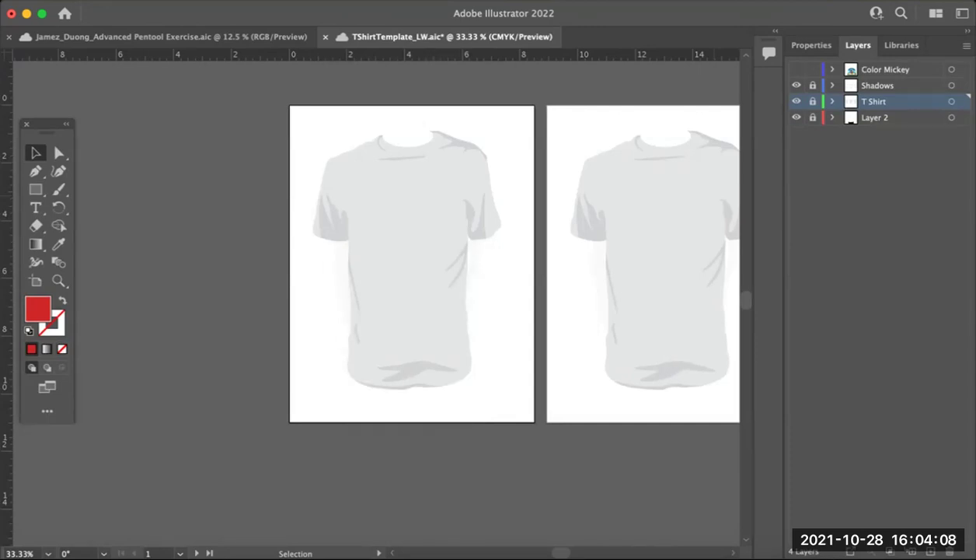
pyautogui.click(796, 118)
pyautogui.click(796, 117)
pyautogui.click(796, 118)
# Step: Hide and reshow the T Shirt and Shadows layers in turn to compare their contents
pyautogui.click(795, 101)
pyautogui.click(796, 101)
pyautogui.click(796, 86)
pyautogui.click(796, 86)
pyautogui.click(795, 85)
pyautogui.click(796, 86)
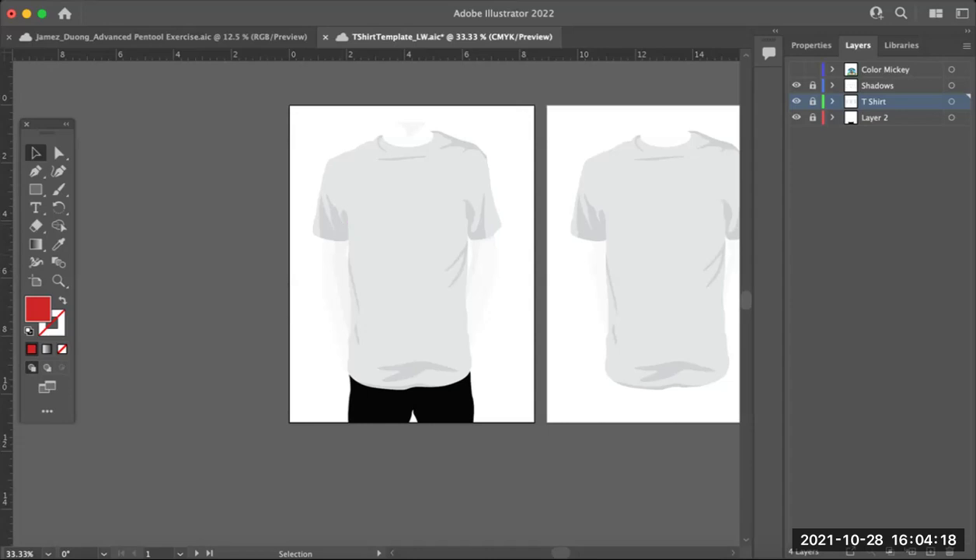
# Step: Unlock the T Shirt layer, select the first shirt's light gray body shape, and save the document
pyautogui.scroll(2, 417, 140)
pyautogui.hscroll(-3, 447, 303)
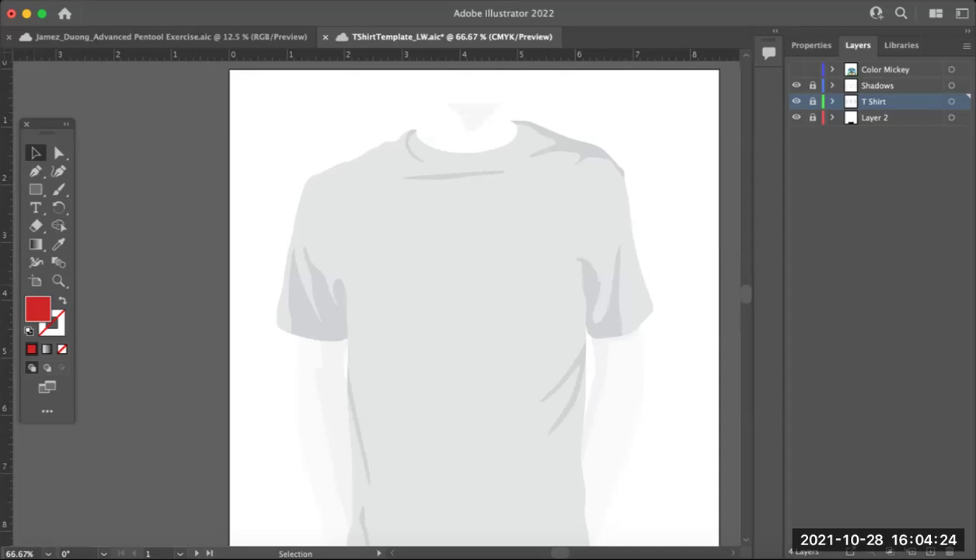
pyautogui.press('super+Tab')
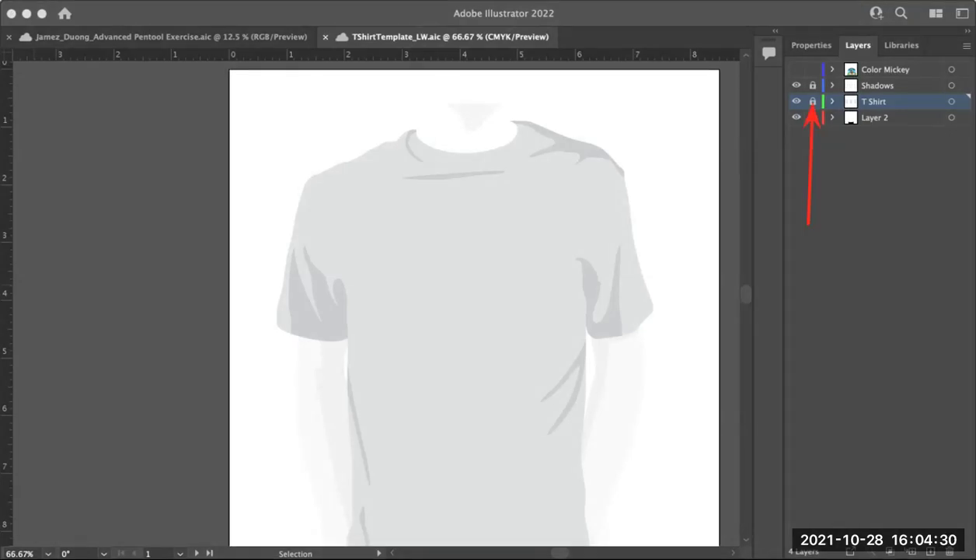
pyautogui.click(812, 101)
pyautogui.click(813, 101)
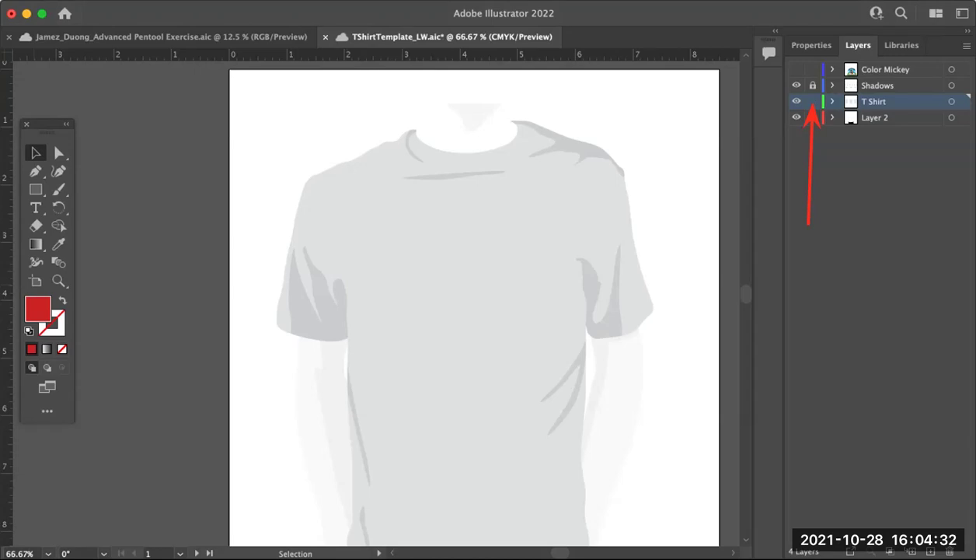
pyautogui.click(465, 272)
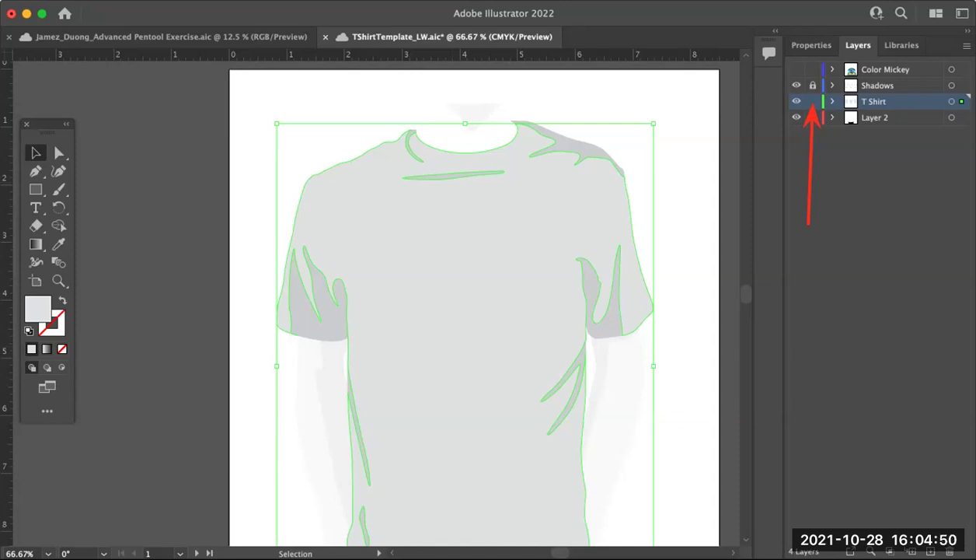
pyautogui.press('super+s')
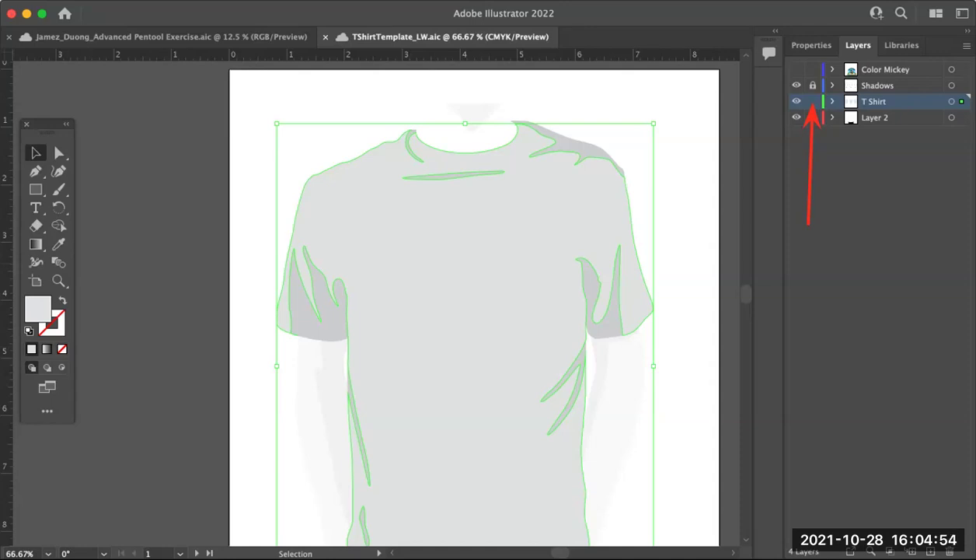
# Step: Change the selected shirt shape's fill to the bright blue 06c9e5
pyautogui.moveTo(224, 167); pyautogui.dragTo(52, 305)
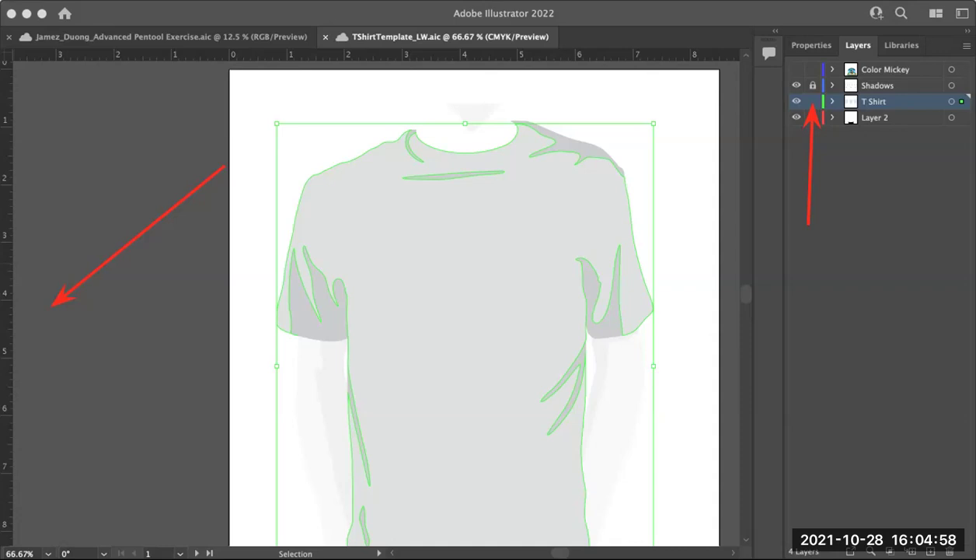
pyautogui.press('super+Tab')
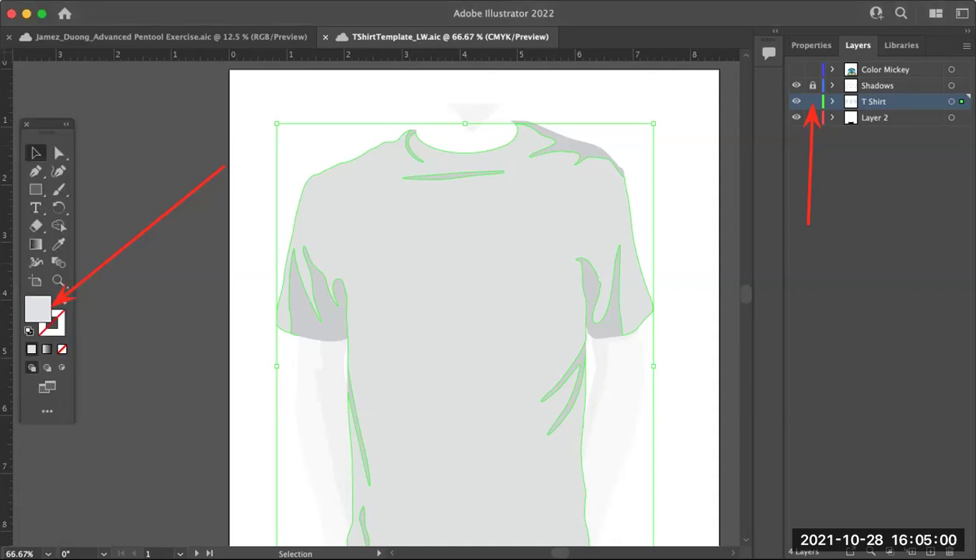
pyautogui.doubleClick(43, 308)
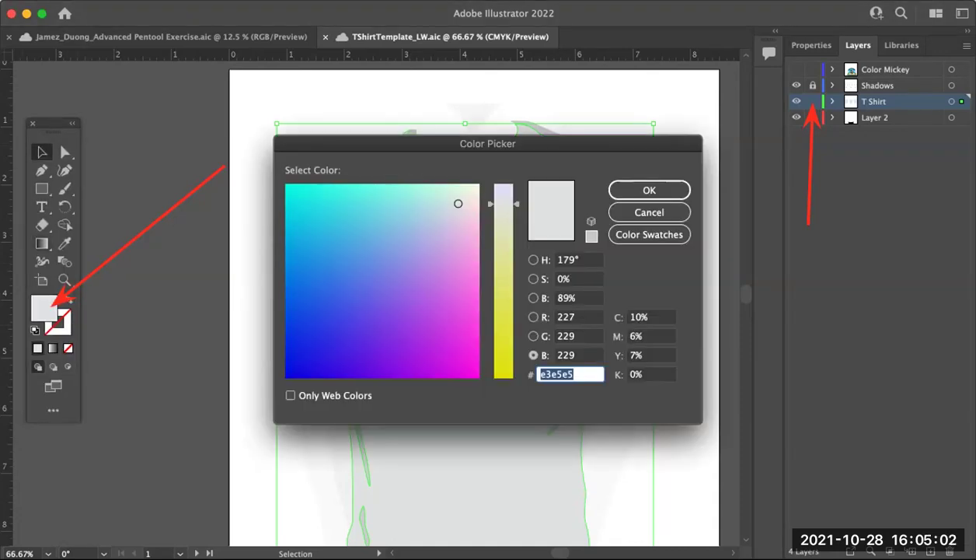
pyautogui.write('35f5e5')
pyautogui.click(298, 186)
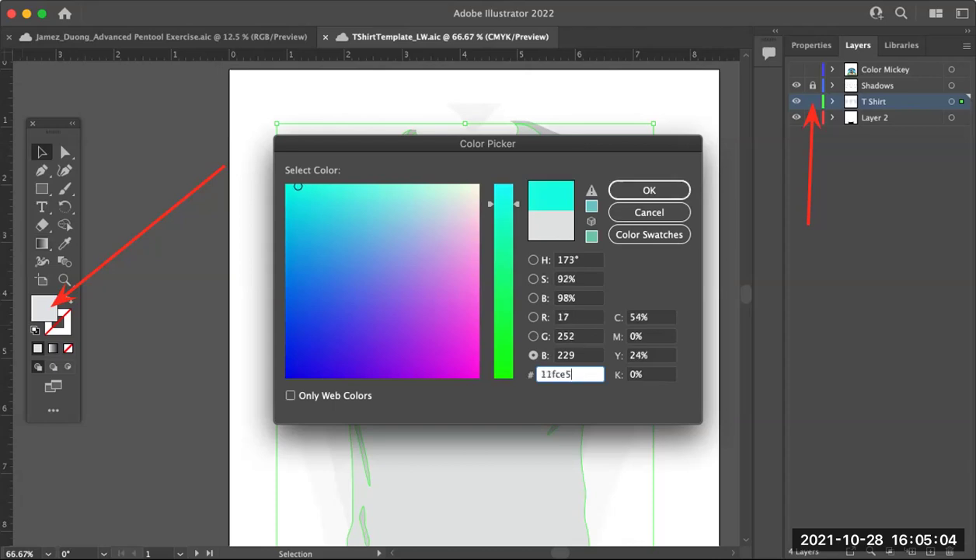
pyautogui.click(292, 224)
pyautogui.press('Return')
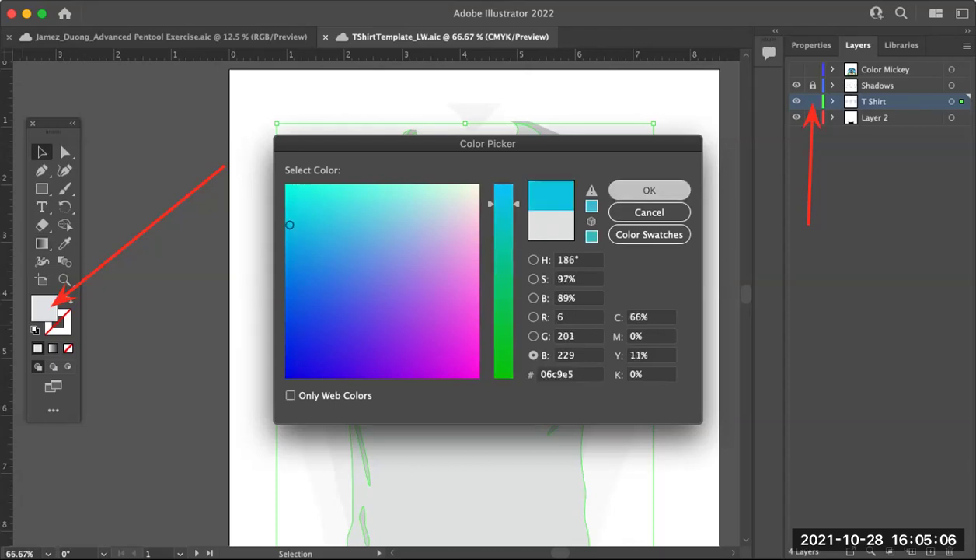
pyautogui.press('Return')
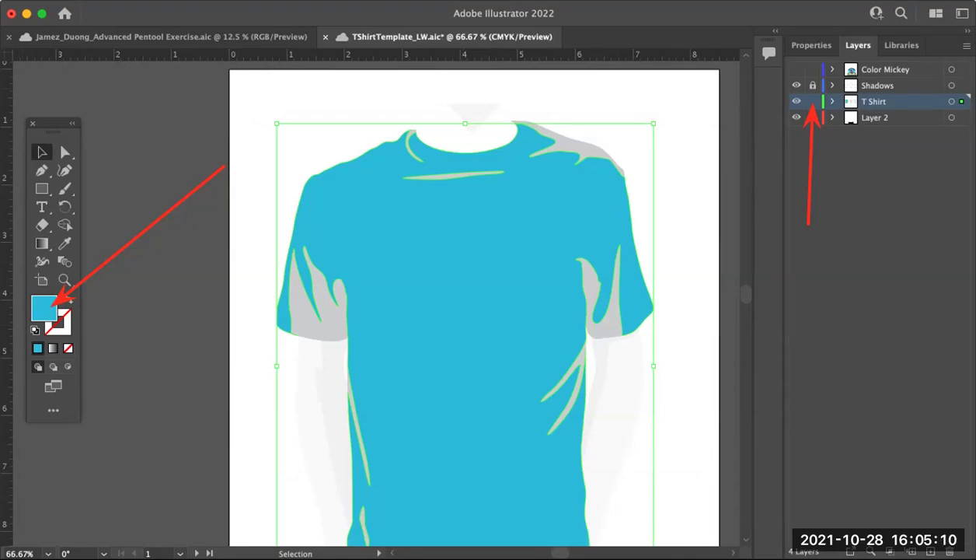
# Step: Show the Color Mickey layer again and deselect the blue shirt shape
pyautogui.click(796, 69)
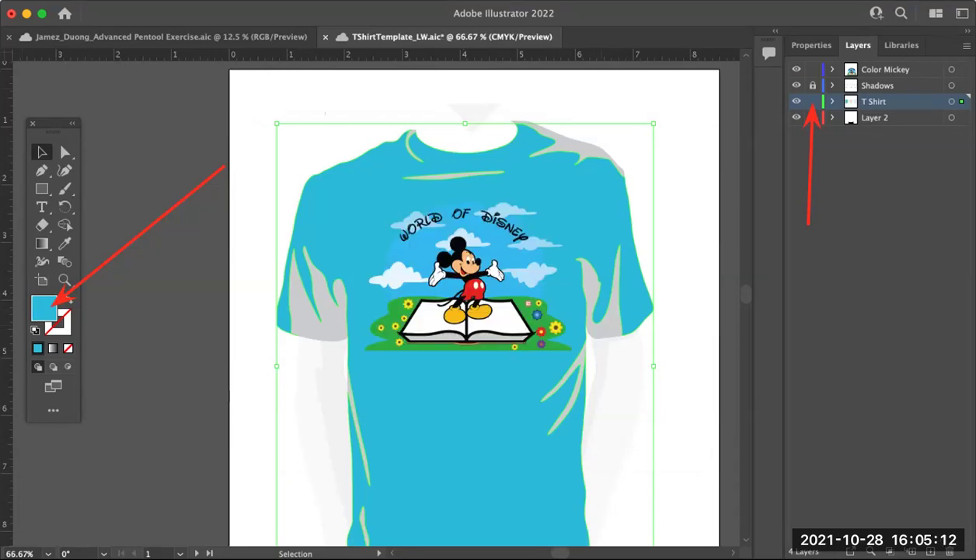
pyautogui.press('super+shift+a')
pyautogui.press('super+space')
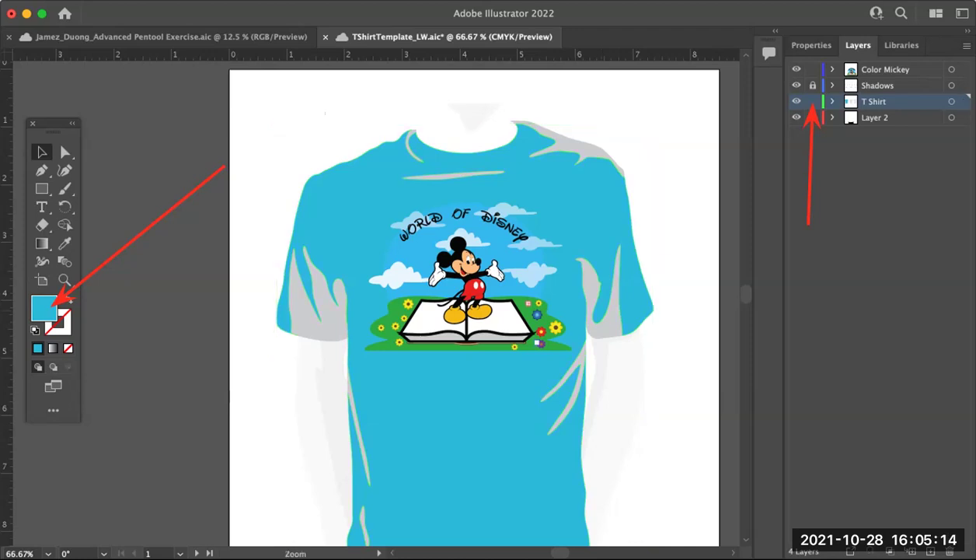
# Step: Hide and reshow the Shadows layer to check its contents, unlock it, and lock Layer 2
pyautogui.press('super+plus')
pyautogui.press('super+plus')
pyautogui.press('super+minus')
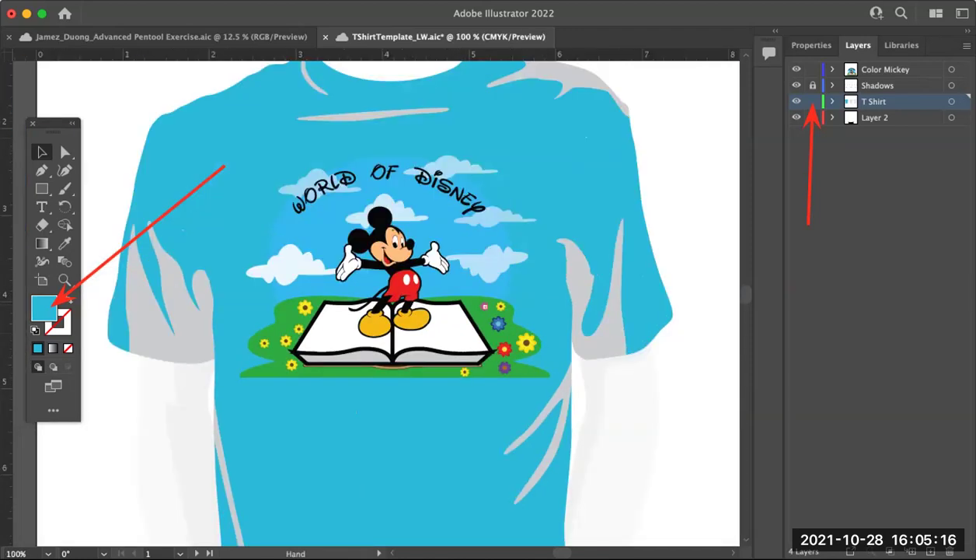
pyautogui.press('super+minus')
pyautogui.moveTo(418, 324); pyautogui.dragTo(434, 319)
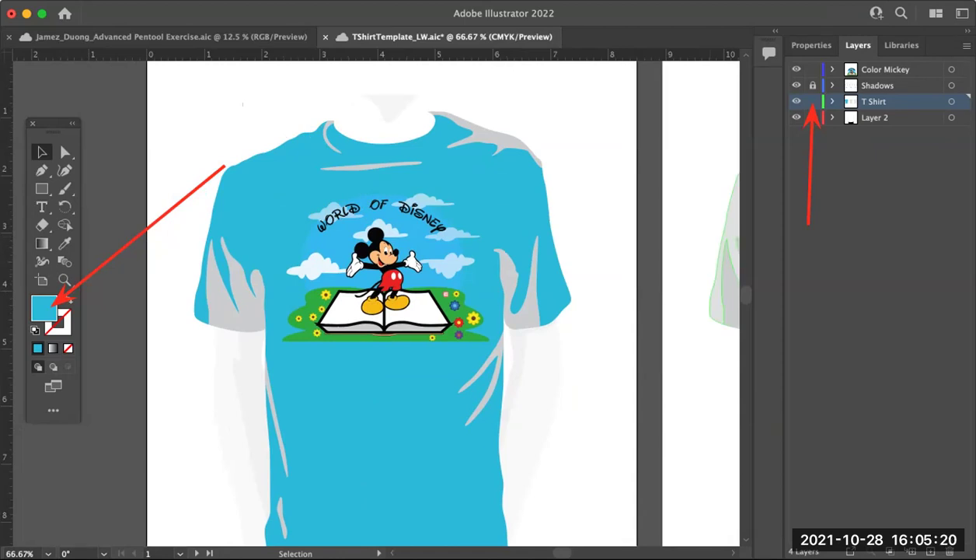
pyautogui.click(796, 85)
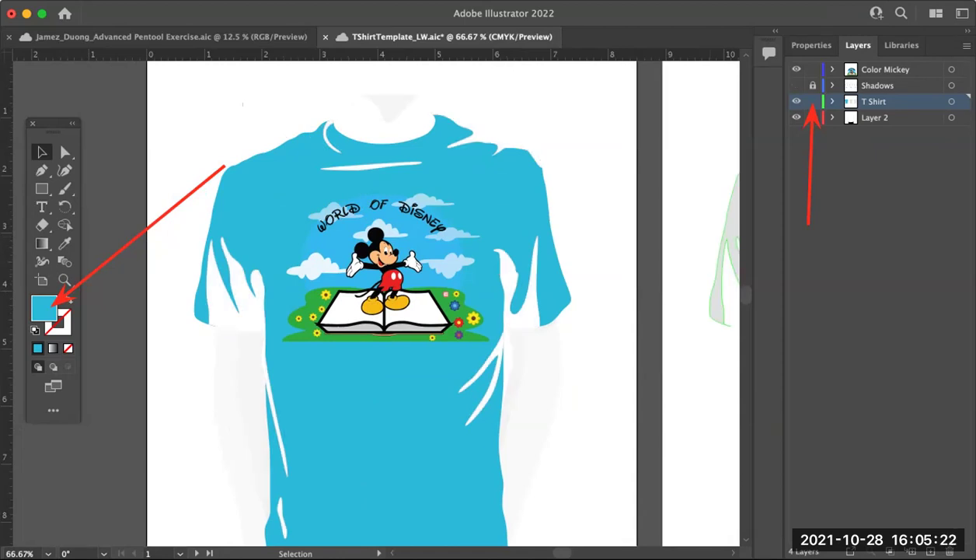
pyautogui.click(796, 85)
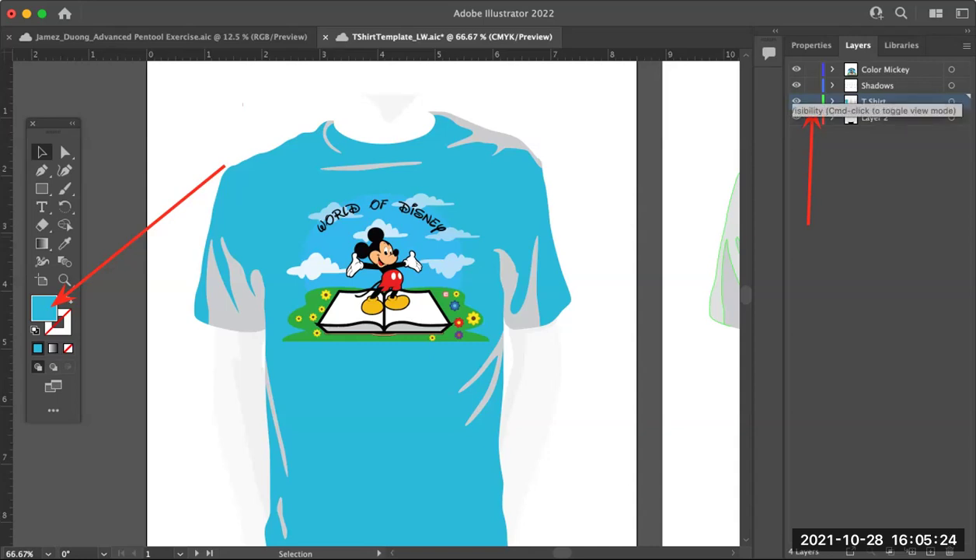
pyautogui.keyDown('super'); pyautogui.click(798, 102); pyautogui.keyUp('super')
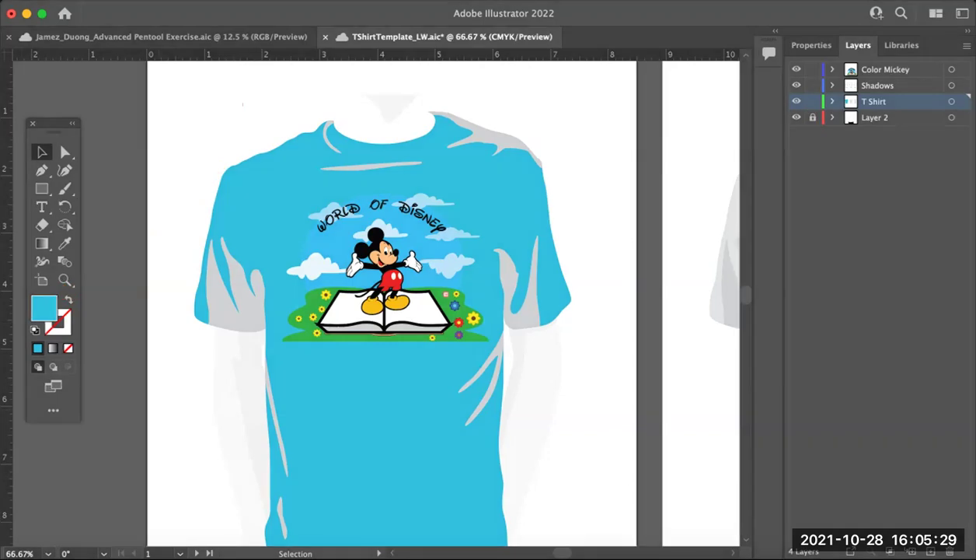
# Step: Select the first shirt's shadow shapes on the Shadows layer, leaving the other shirt's shadows unselected
pyautogui.click(877, 86)
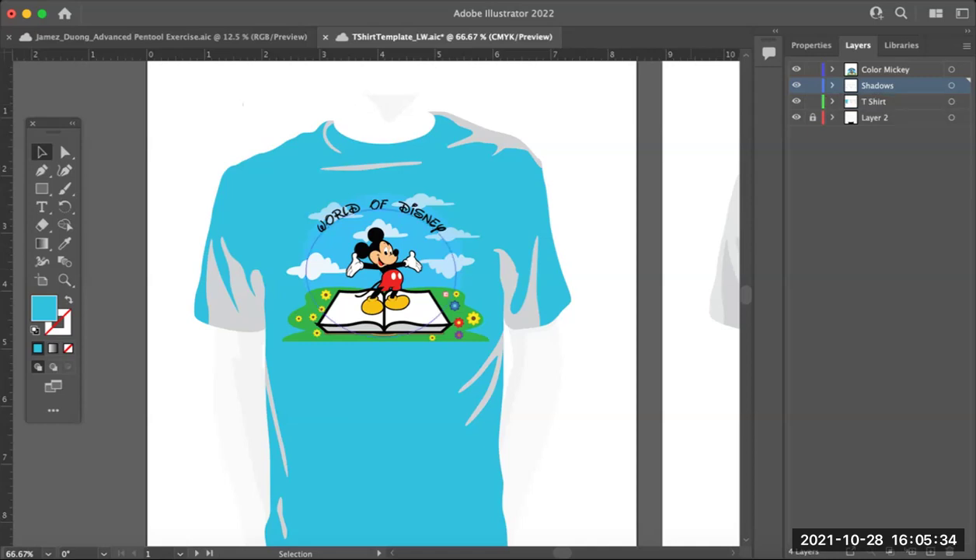
pyautogui.click(486, 134)
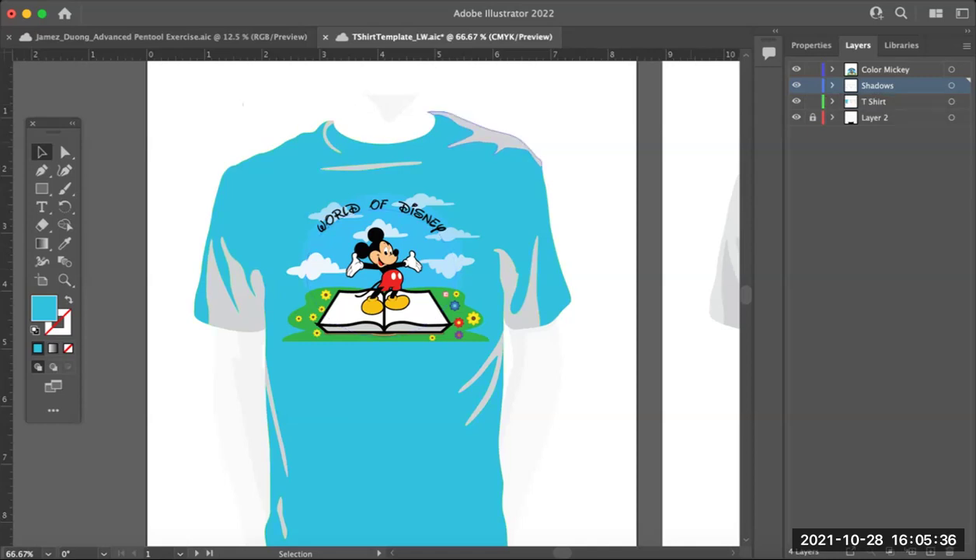
pyautogui.click(952, 85)
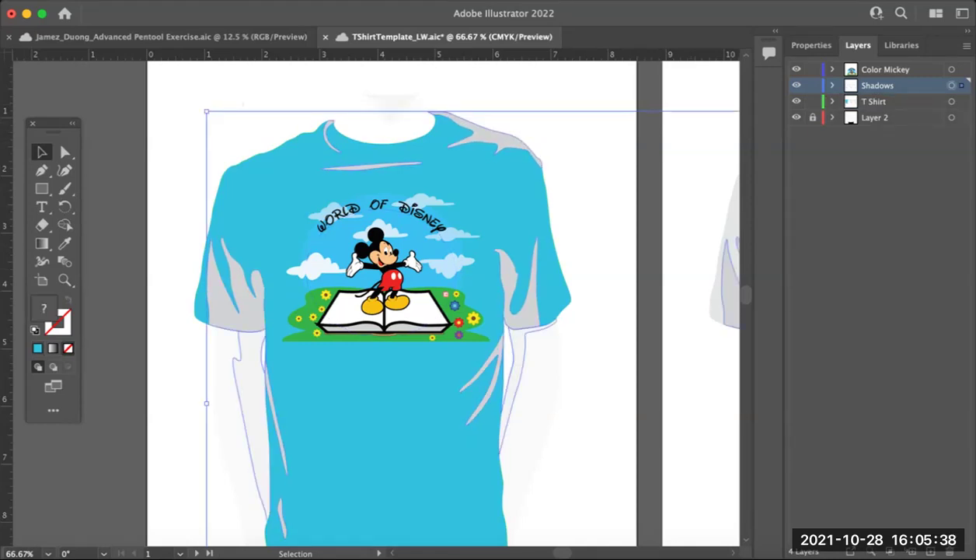
pyautogui.press('super+shift+a')
pyautogui.click(233, 303)
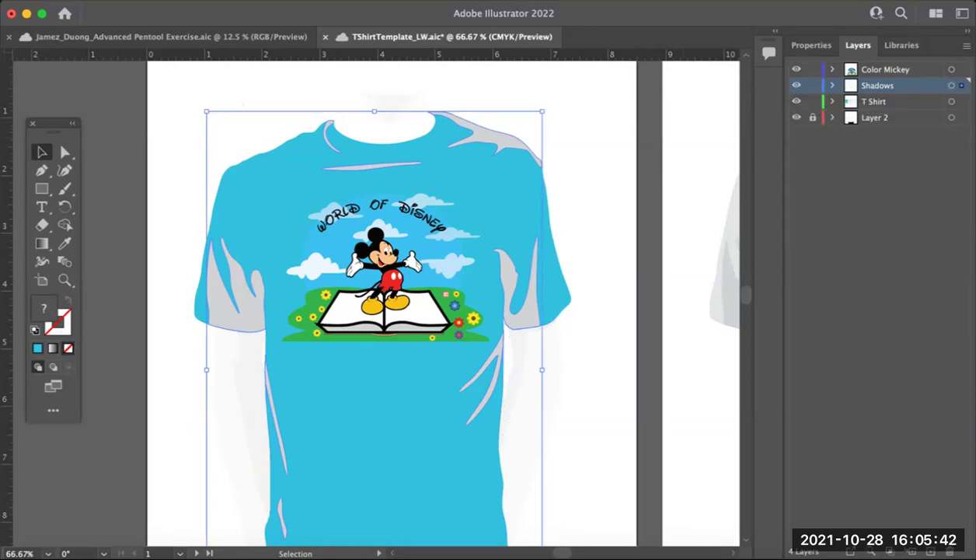
# Step: Try the blue 2b99ff as the fill of the selected shadow shapes and undo the change
pyautogui.doubleClick(44, 308)
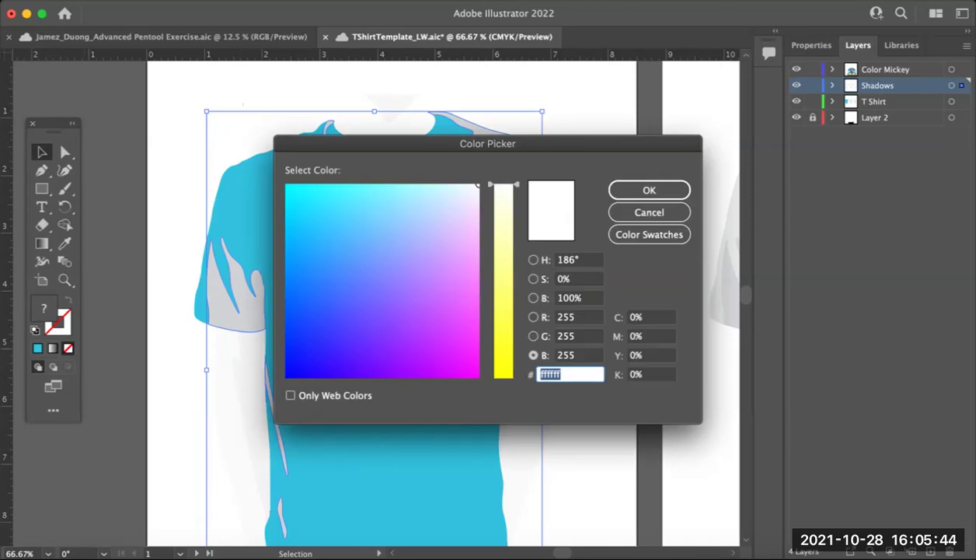
pyautogui.moveTo(478, 184)
pyautogui.mouseDown()
pyautogui.moveTo(311, 244)
pyautogui.moveTo(318, 262)
pyautogui.mouseUp()
pyautogui.click(649, 190)
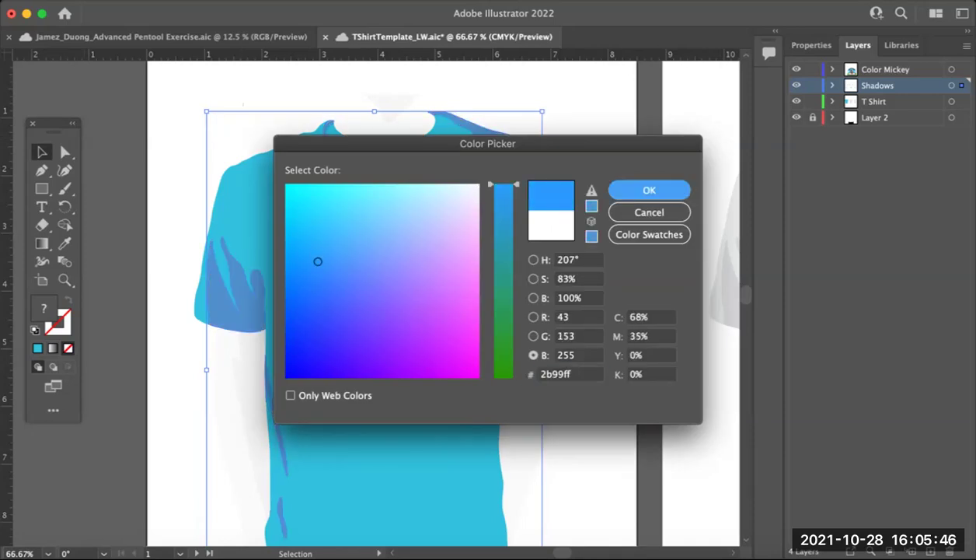
pyautogui.press('super+shift+a')
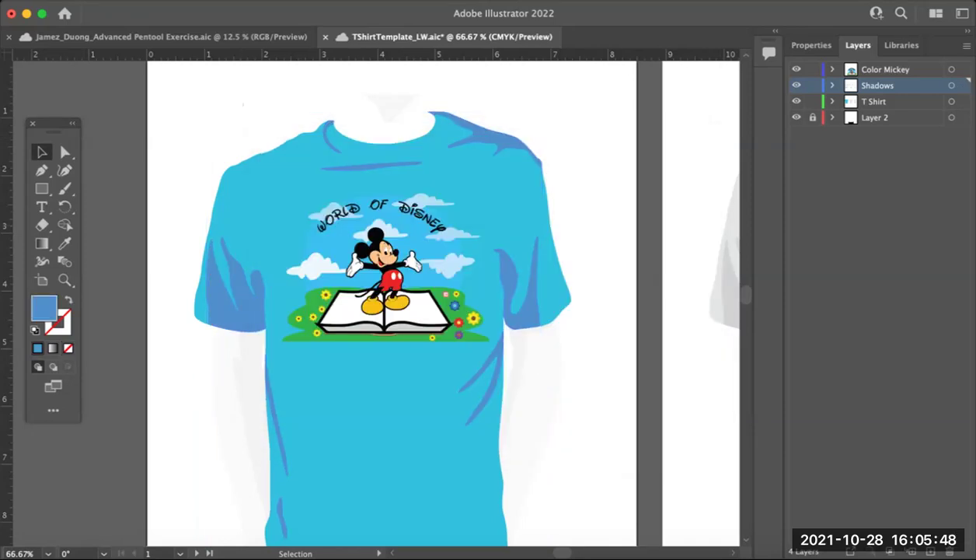
pyautogui.press('super+z')
# Step: Change the first shirt's shadow shapes to the light blue fill 2dc8ff and deselect them
pyautogui.doubleClick(44, 308)
pyautogui.moveTo(325, 196); pyautogui.dragTo(319, 226)
pyautogui.press('Return')
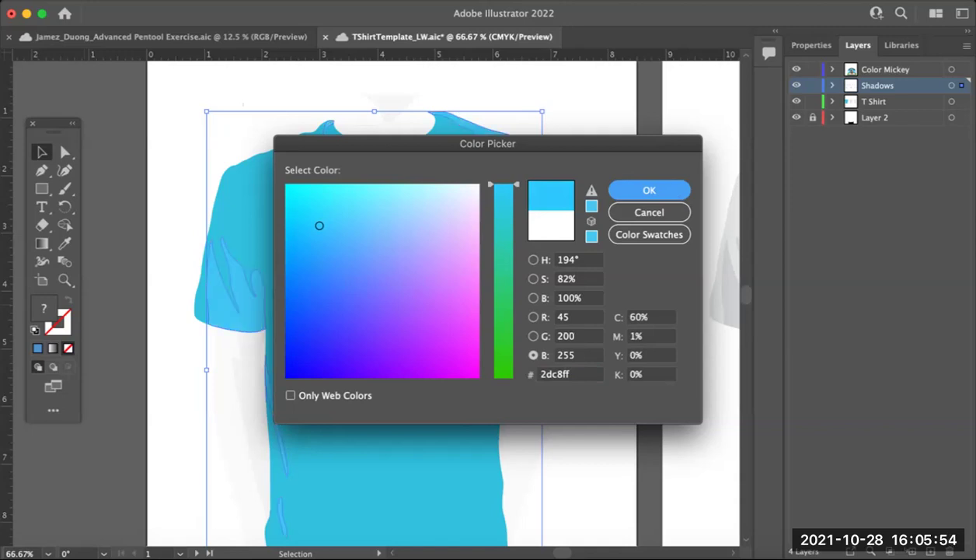
pyautogui.press('Return')
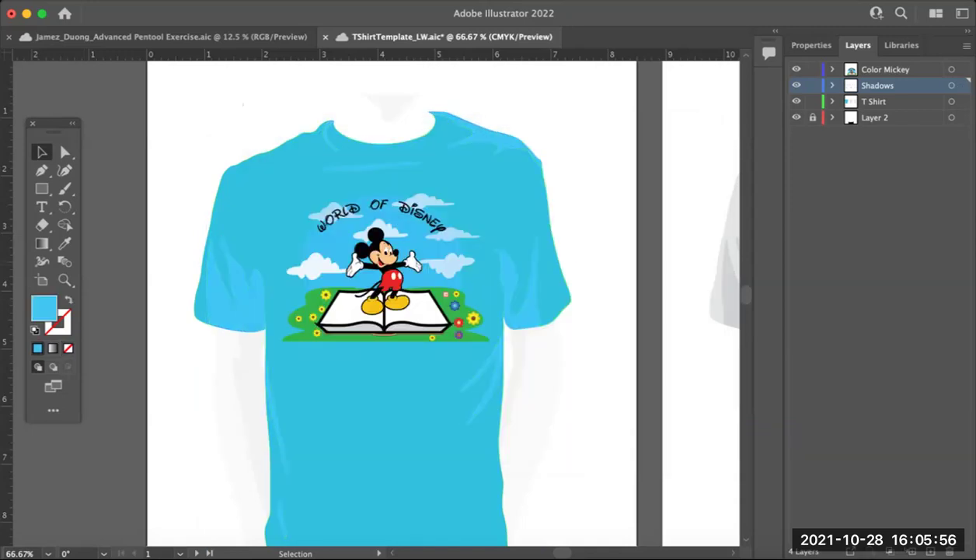
# Step: Move the World of Disney Mickey artwork slightly up the first shirt's chest and deselect it
pyautogui.press('space')
pyautogui.moveTo(389, 326); pyautogui.dragTo(462, 332)
pyautogui.press('super+minus')
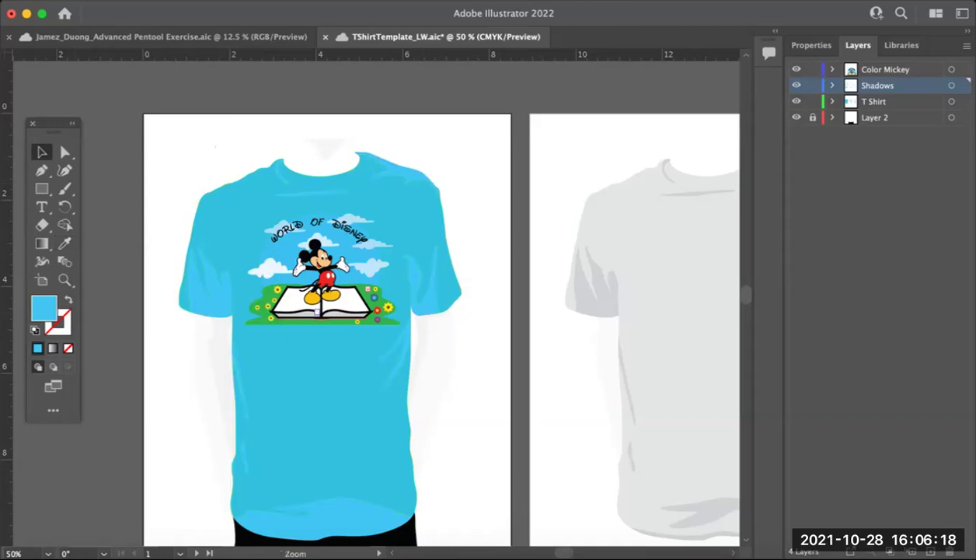
pyautogui.press('super+equal')
pyautogui.press('super+equal')
pyautogui.moveTo(400, 275); pyautogui.dragTo(379, 331)
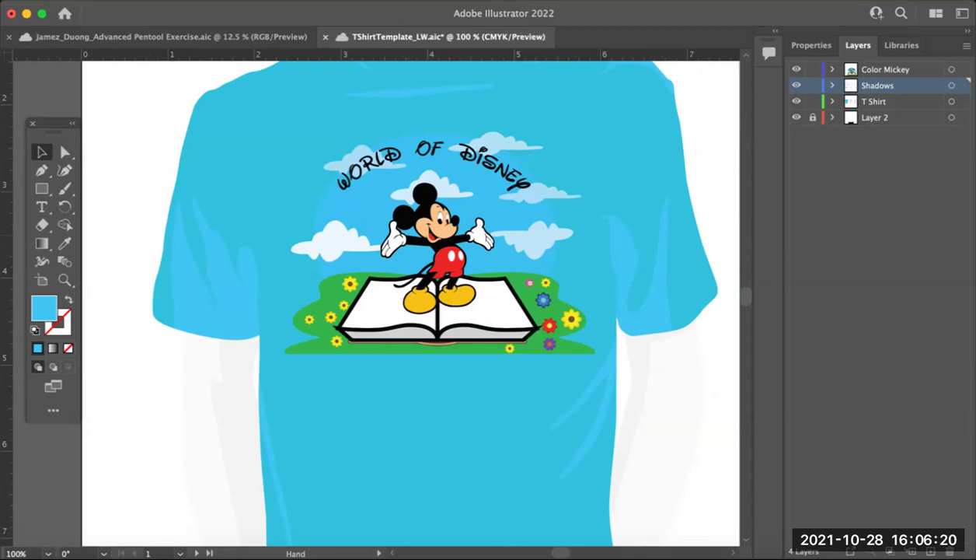
pyautogui.moveTo(443, 261); pyautogui.dragTo(379, 330)
pyautogui.click(379, 330)
pyautogui.moveTo(372, 420); pyautogui.dragTo(371, 411)
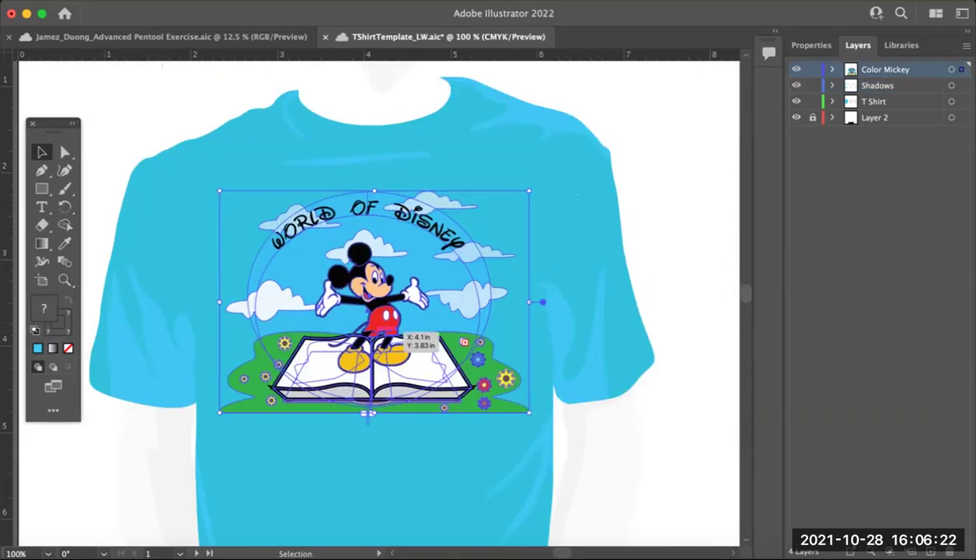
pyautogui.click(646, 433)
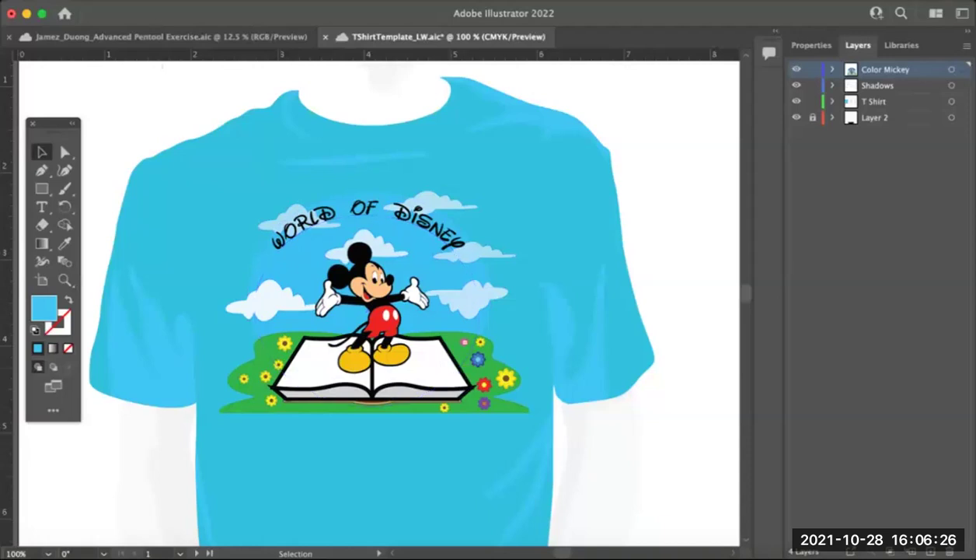
# Step: Enlarge the Mickey artwork slightly in proportion on the blue shirt, deselect everything, and save the document
pyautogui.keyDown('alt'); pyautogui.keyDown('super'); pyautogui.click(457, 343); pyautogui.keyUp('super'); pyautogui.keyUp('alt')
pyautogui.click(354, 305)
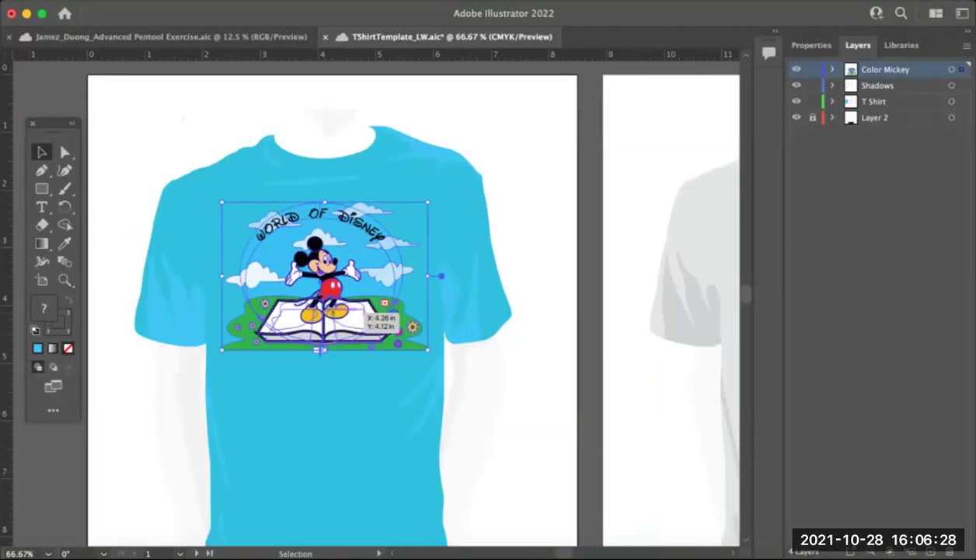
pyautogui.moveTo(320, 350); pyautogui.dragTo(321, 360)
pyautogui.keyDown('shift'); pyautogui.click(320, 362); pyautogui.keyUp('shift')
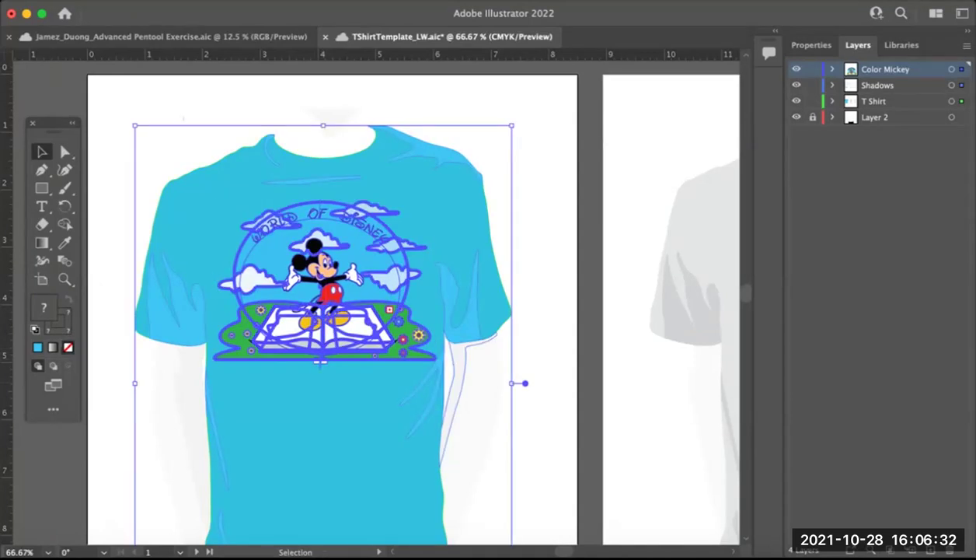
pyautogui.press('super+shift+a')
pyautogui.moveTo(352, 321); pyautogui.dragTo(369, 322)
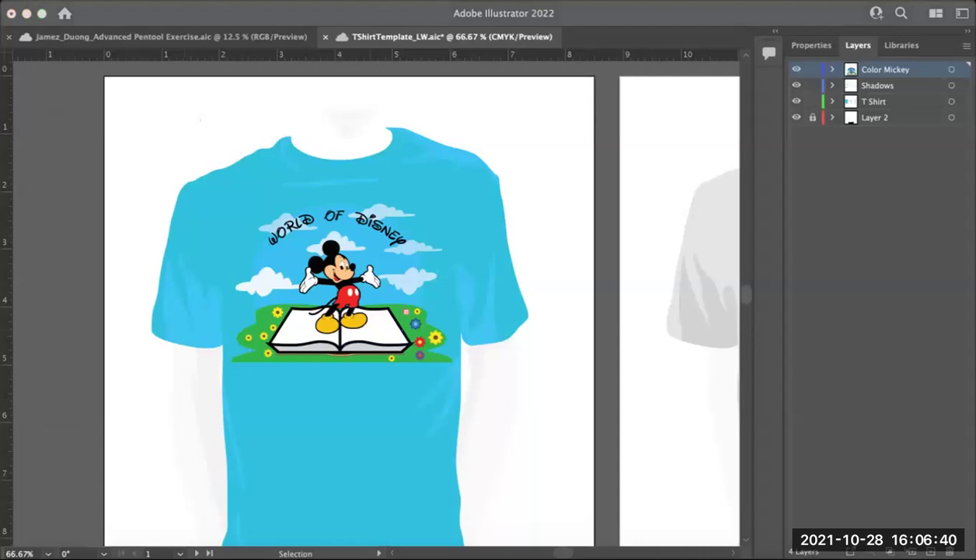
pyautogui.press('super+s')
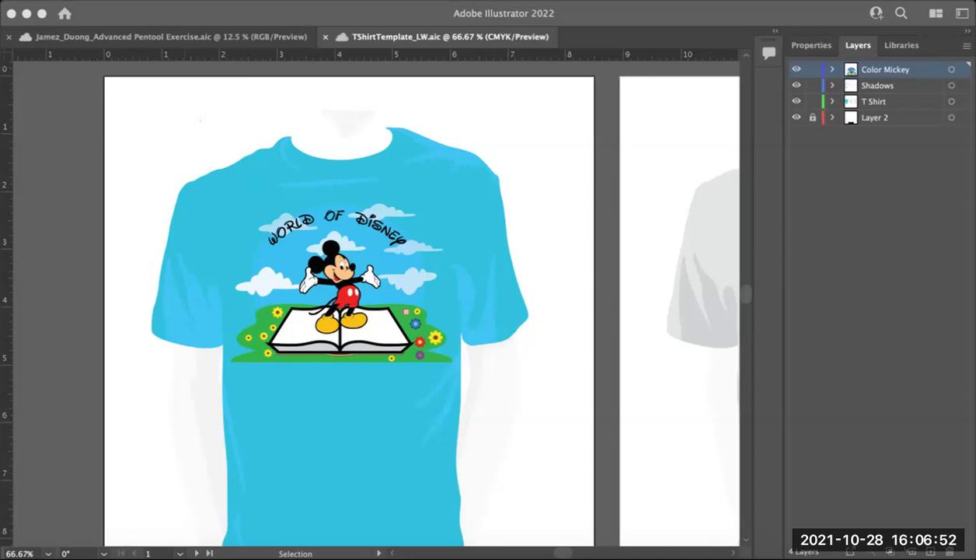
# Step: Switch to the browser and examine the Disney T-shirt assignment page's resource links, especially the free fonts from dafont.com and fontsquirrel.com
pyautogui.press('super+Tab')
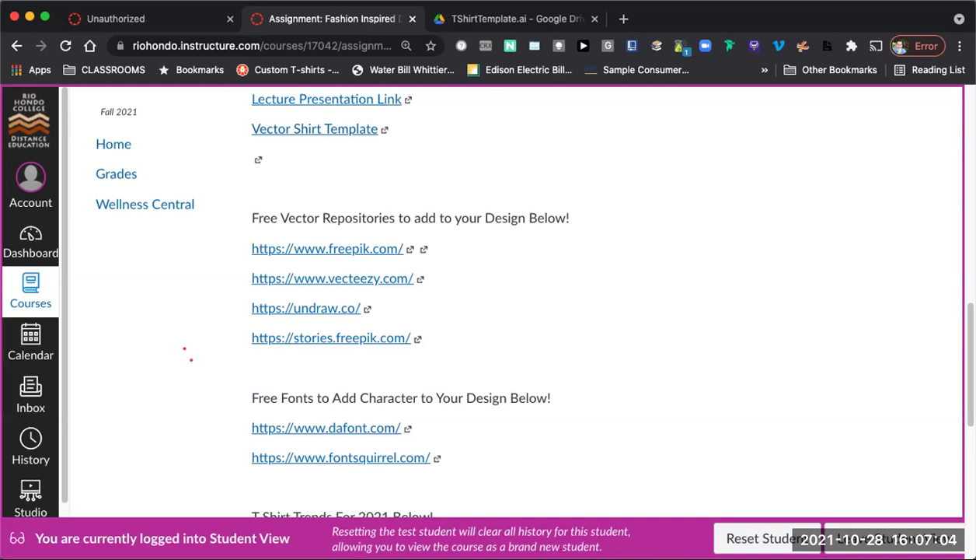
pyautogui.scroll(-5, 187, 353)
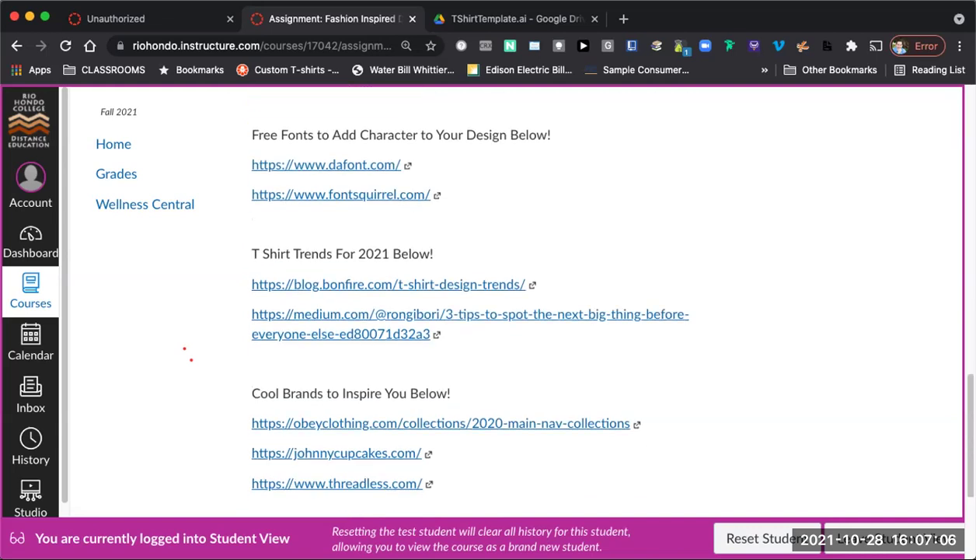
pyautogui.scroll(10, 187, 354)
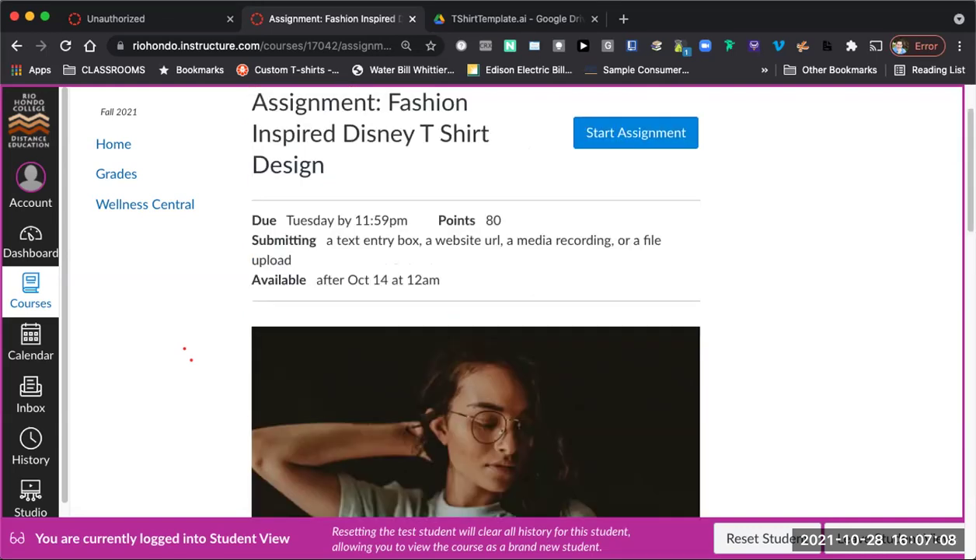
pyautogui.scroll(-8, 187, 354)
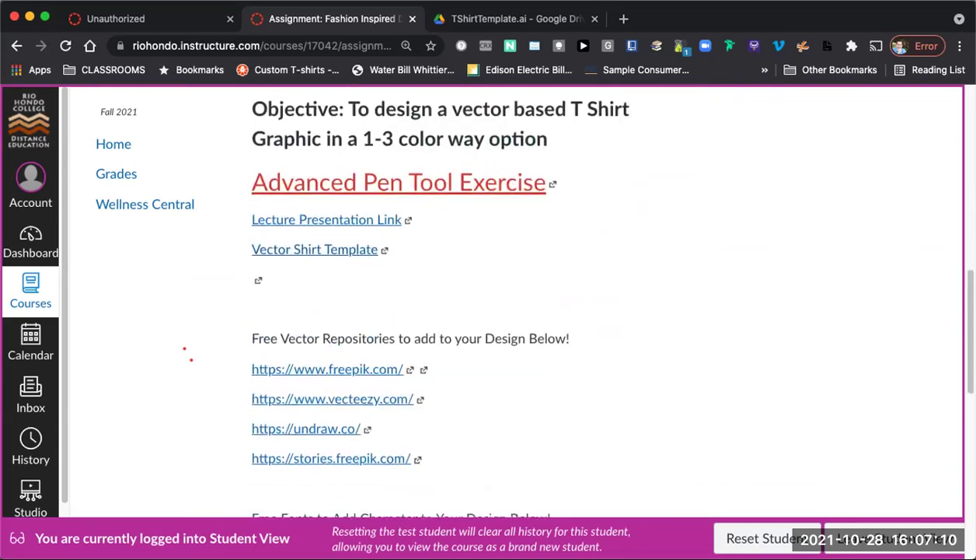
pyautogui.scroll(-4, 186, 353)
pyautogui.scroll(2, 186, 354)
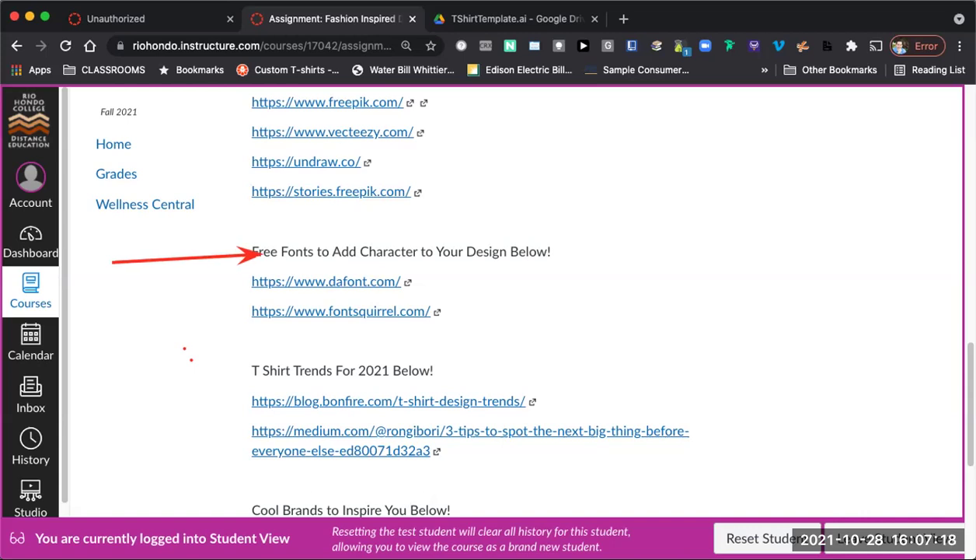
pyautogui.moveTo(99, 283); pyautogui.dragTo(247, 283)
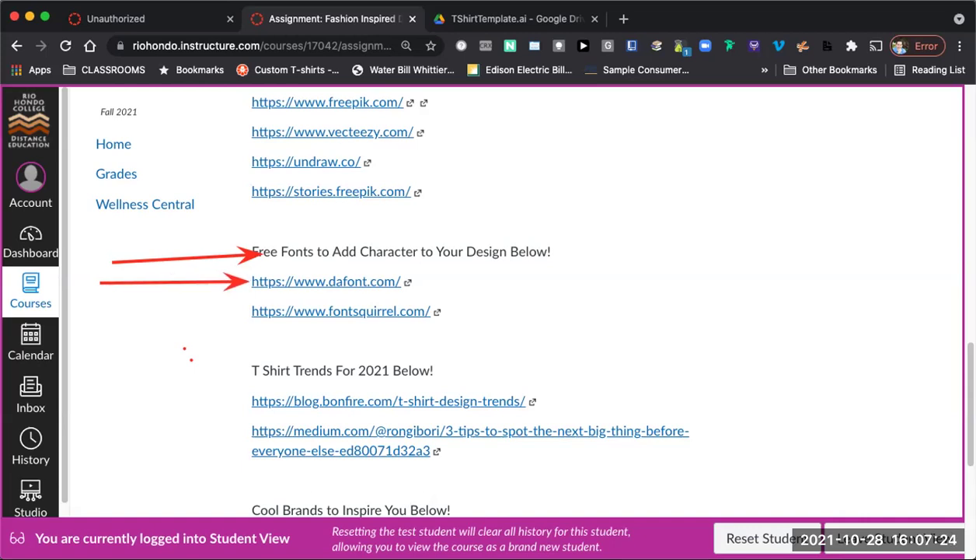
pyautogui.moveTo(93, 305); pyautogui.dragTo(247, 309)
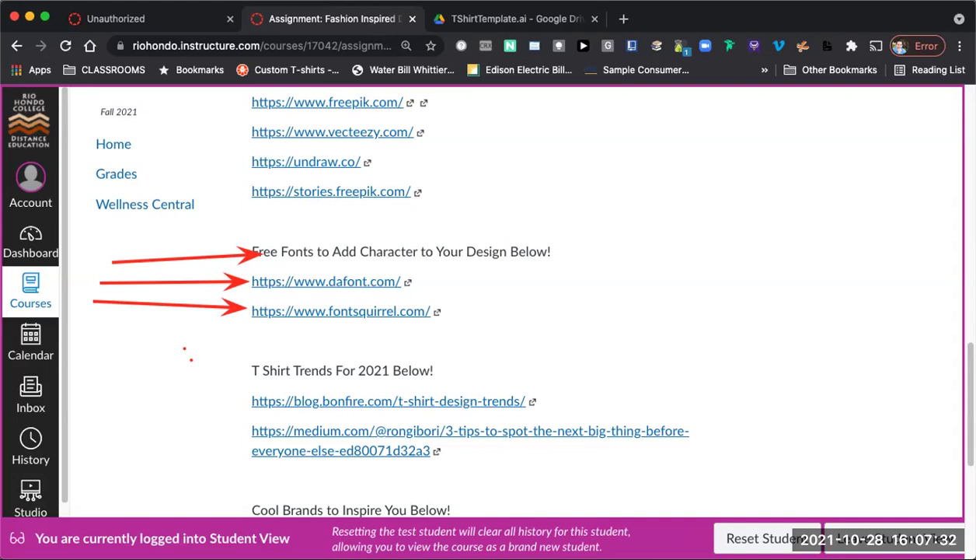
pyautogui.press('Escape')
pyautogui.moveTo(115, 275); pyautogui.dragTo(232, 286)
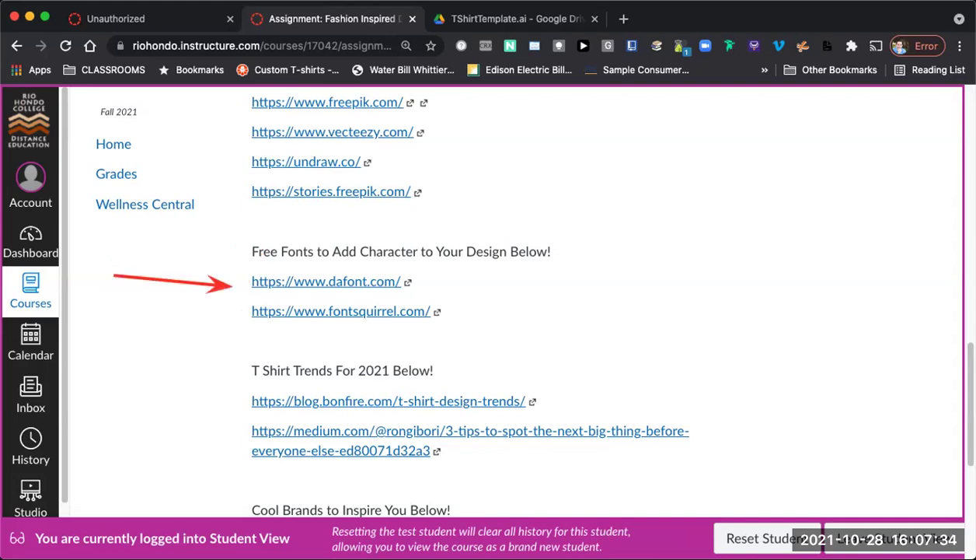
pyautogui.moveTo(130, 312); pyautogui.dragTo(245, 312)
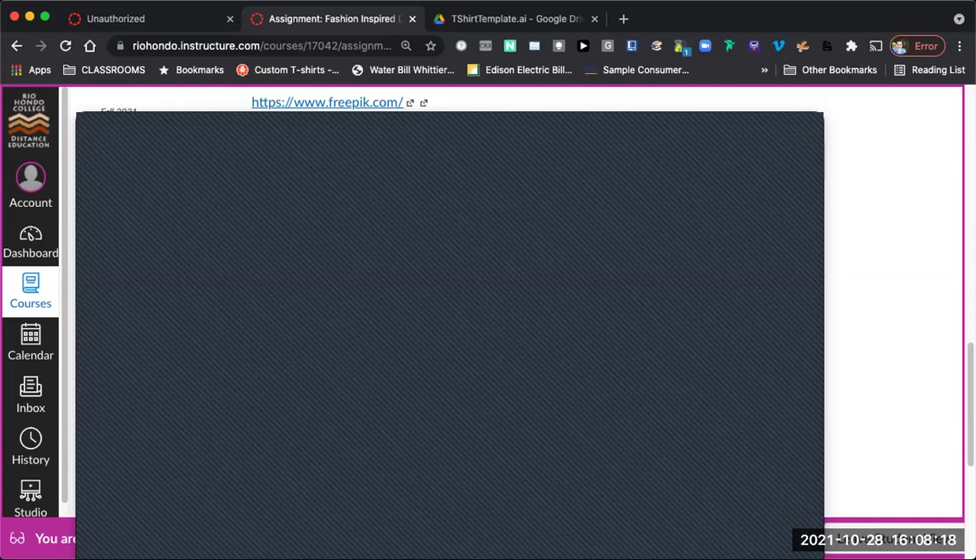
# Step: Switch back to Illustrator and move the floating tool palette up beside the first shirt's artboard
pyautogui.press('super+Tab')
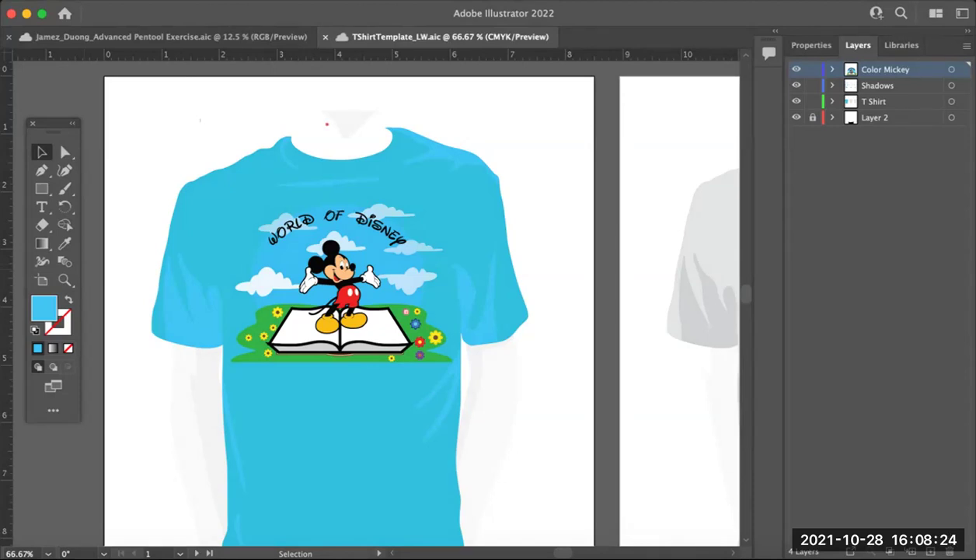
pyautogui.moveTo(327, 123); pyautogui.dragTo(51, 199)
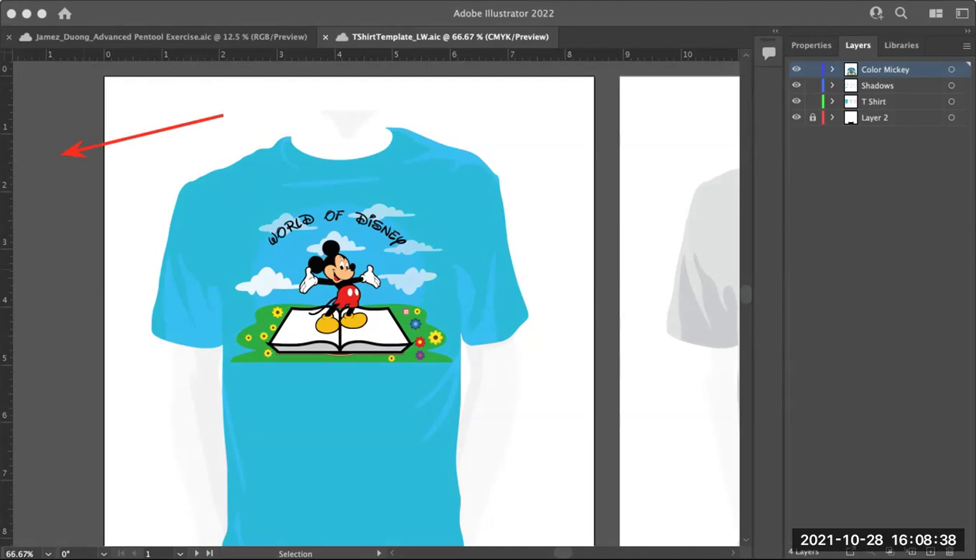
pyautogui.moveTo(65, 118); pyautogui.dragTo(68, 80)
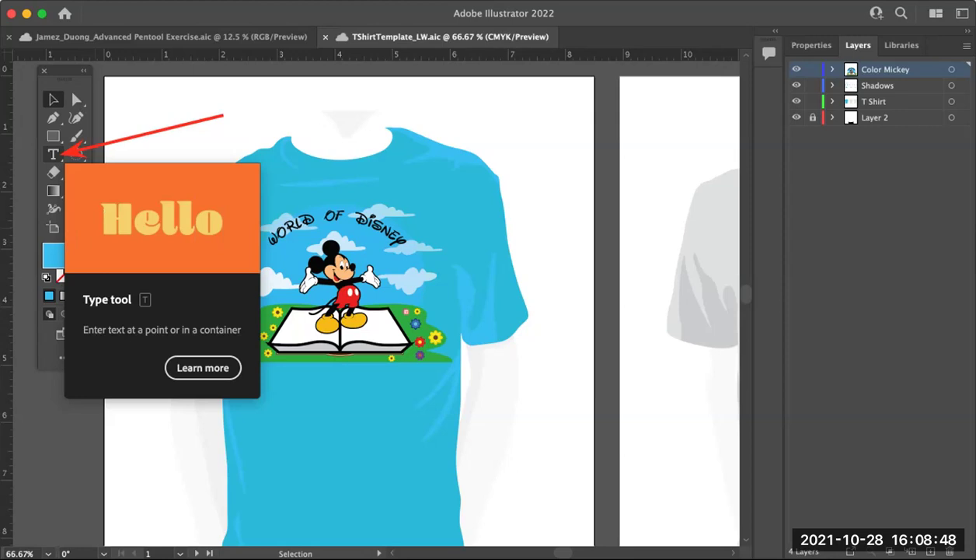
# Step: Place a point text object with the default Lorem ipsum placeholder above the first shirt's shoulder using the Type tool
pyautogui.click(53, 154)
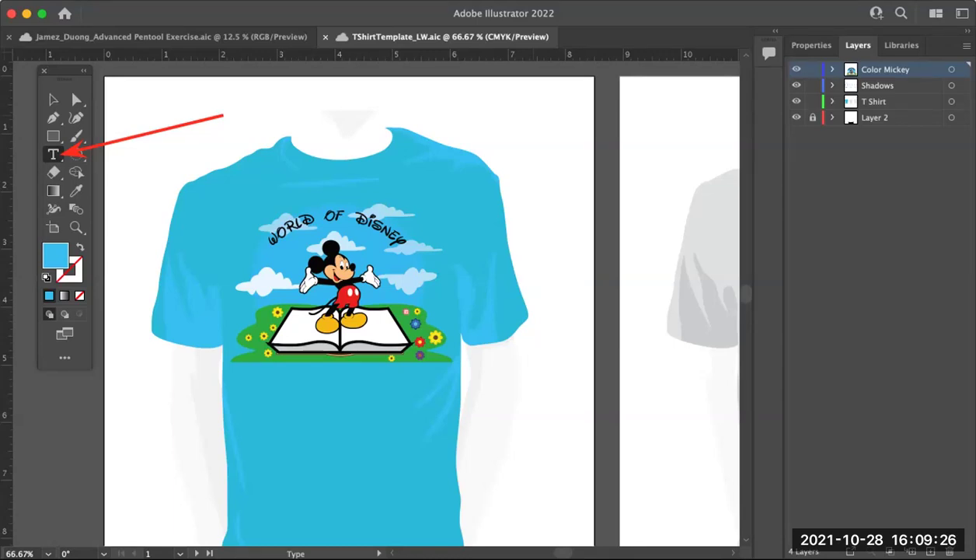
pyautogui.click(512, 121)
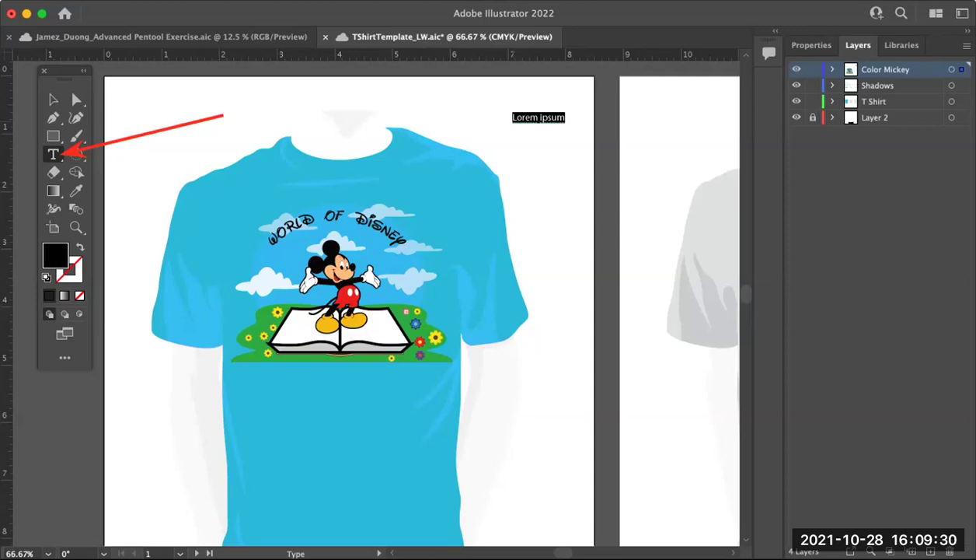
pyautogui.write('v')
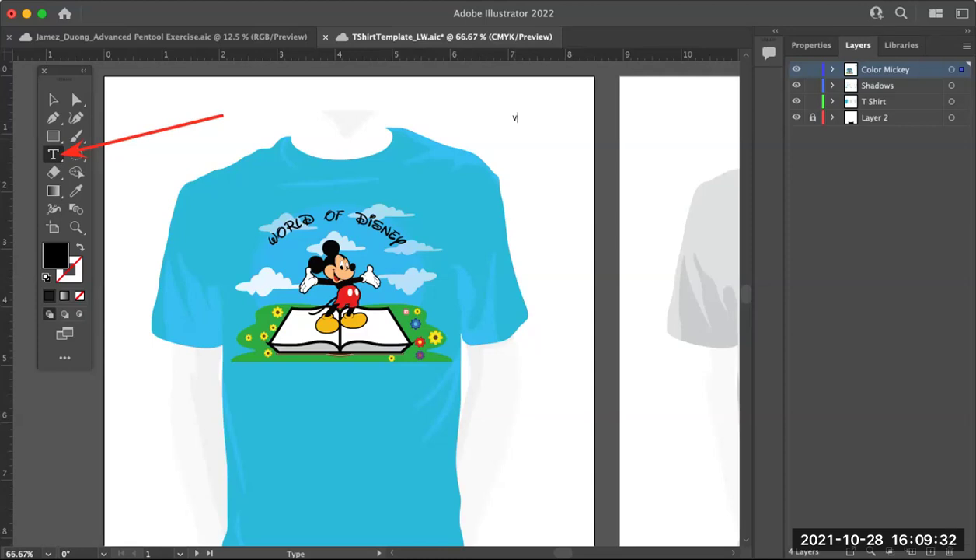
pyautogui.press('Escape')
pyautogui.press('super+z')
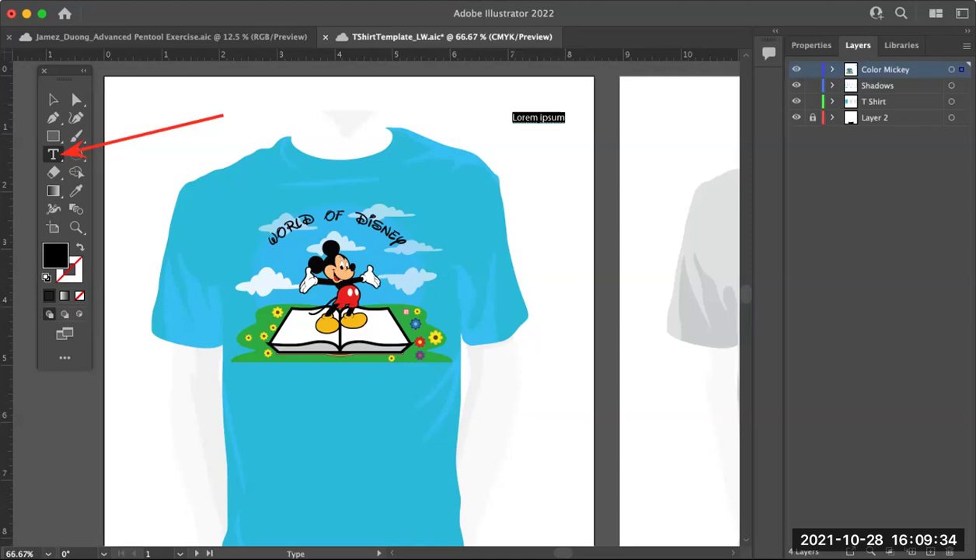
pyautogui.press('Escape')
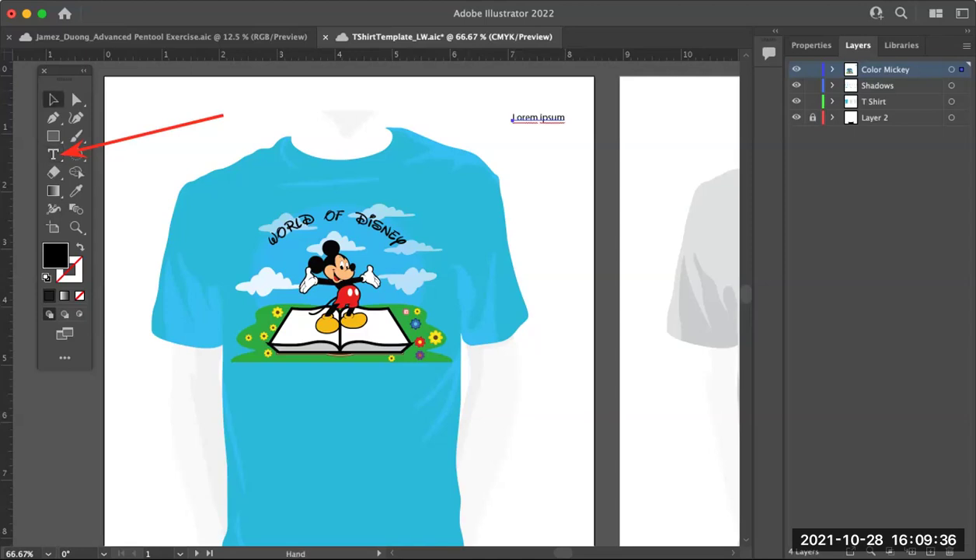
# Step: Move the Lorem ipsum text slightly down and to the left, and nudge it back up a little
pyautogui.press('super+plus')
pyautogui.press('super+plus')
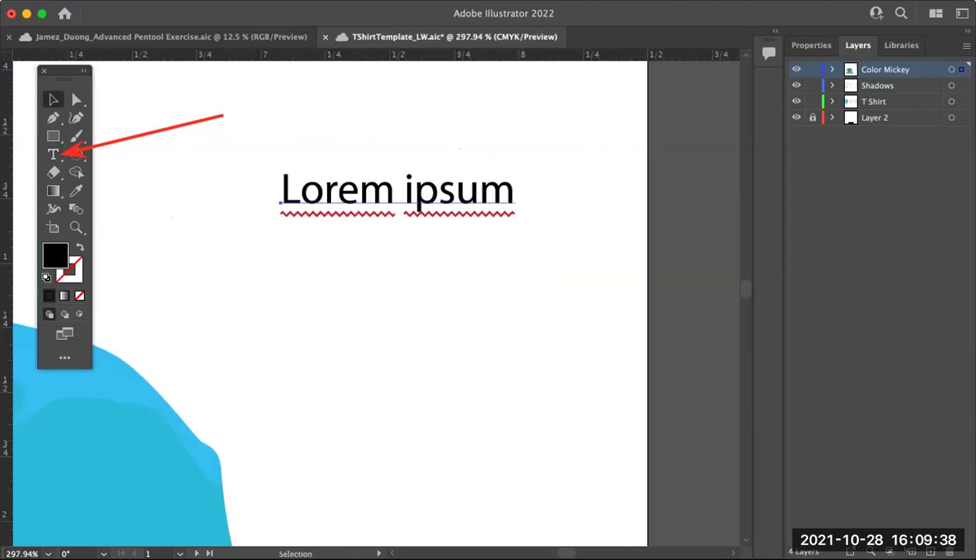
pyautogui.moveTo(377, 185); pyautogui.dragTo(365, 222)
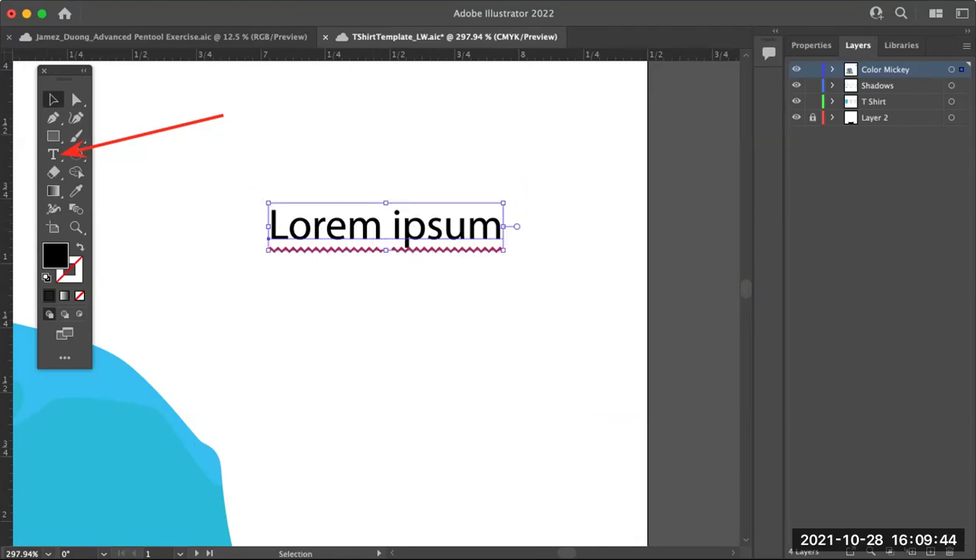
pyautogui.press('Up')
pyautogui.press('Up')
pyautogui.press('Up')
pyautogui.press('Up')
# Step: Replace the Lorem ipsum placeholder with the text "Mickey Mouse"
pyautogui.press('t')
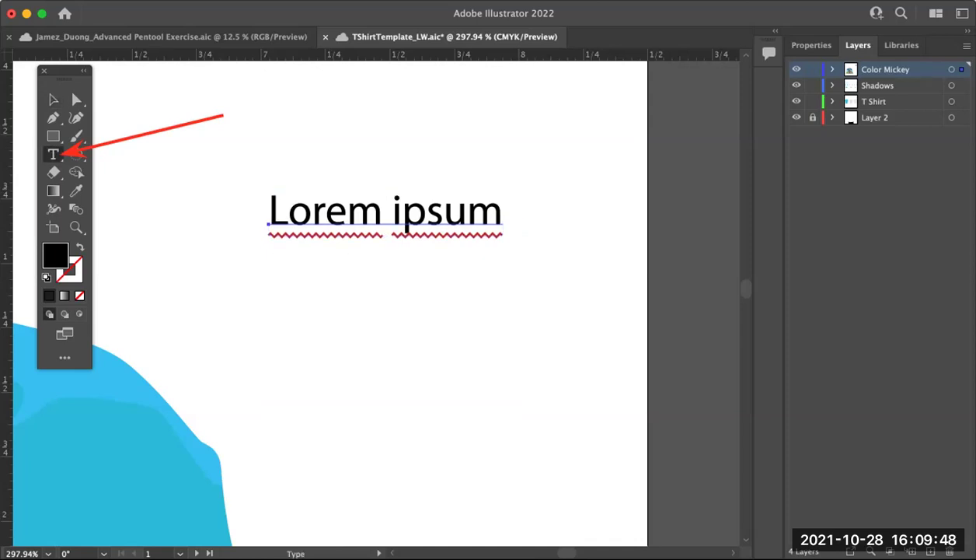
pyautogui.tripleClick(325, 211)
pyautogui.click(325, 211)
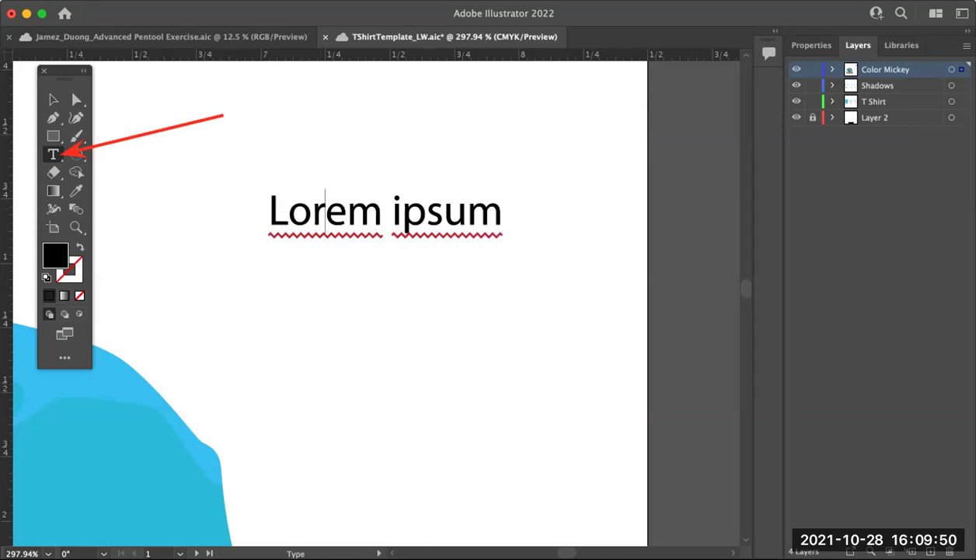
pyautogui.tripleClick(325, 208)
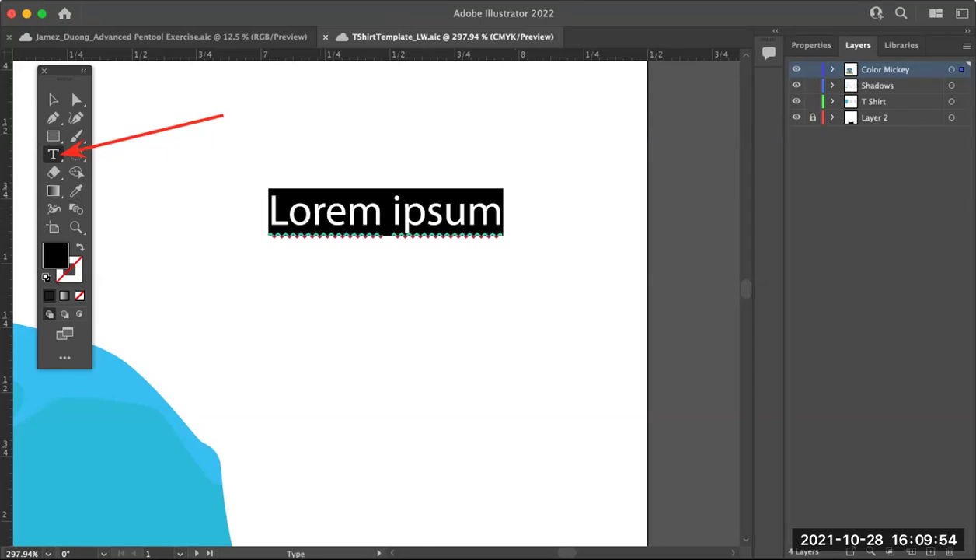
pyautogui.write('Mickey M')
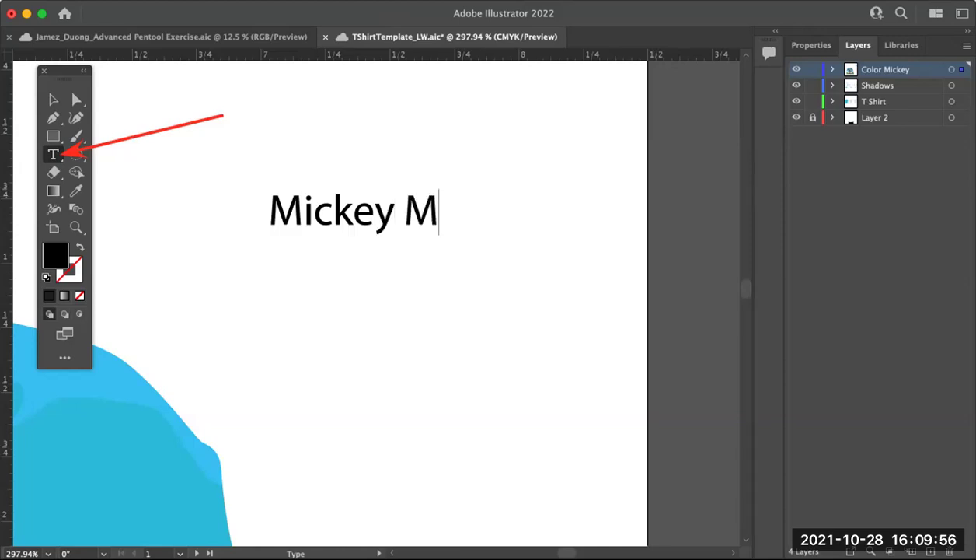
pyautogui.write('ouse')
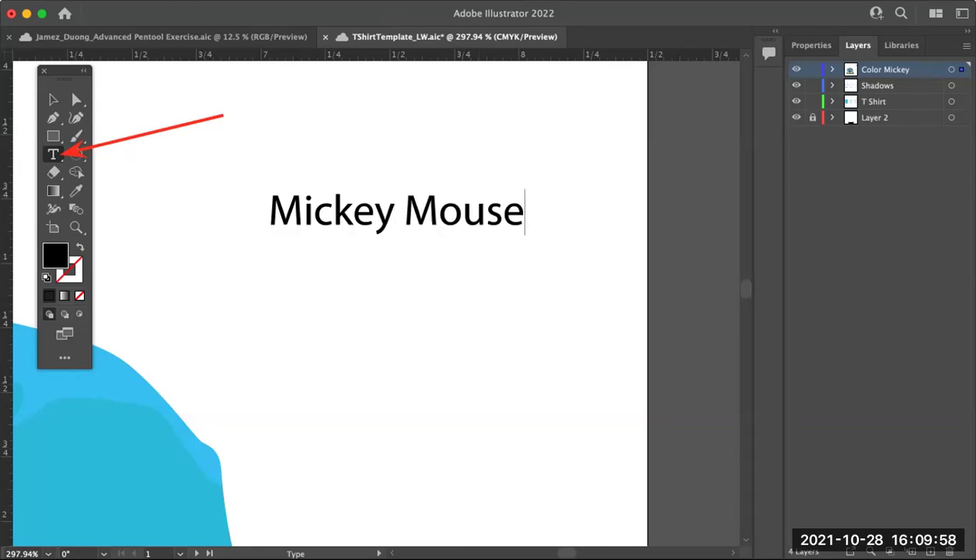
# Step: Replace the whole text with "World of Disney" and move the text object slightly to the left
pyautogui.press('super+a')
pyautogui.write('W')
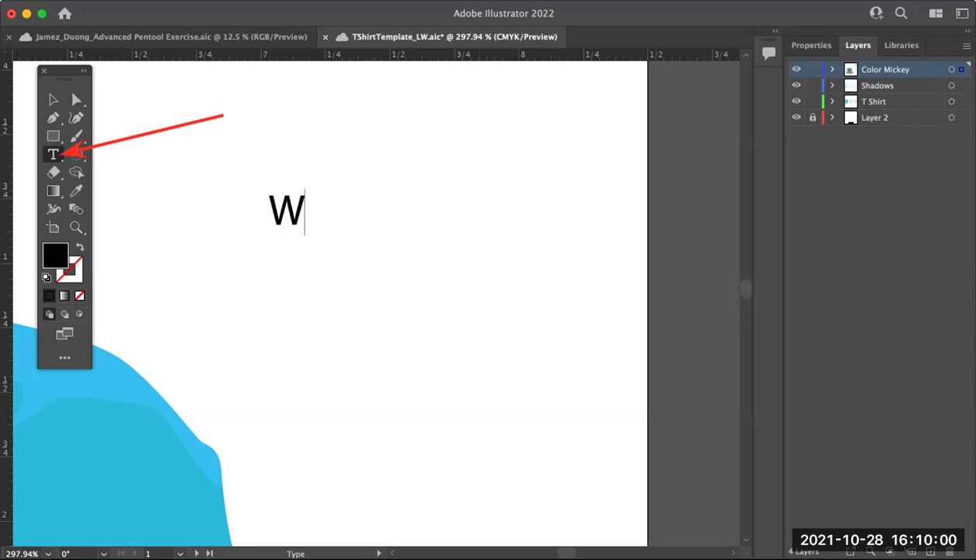
pyautogui.write('orld of Disney')
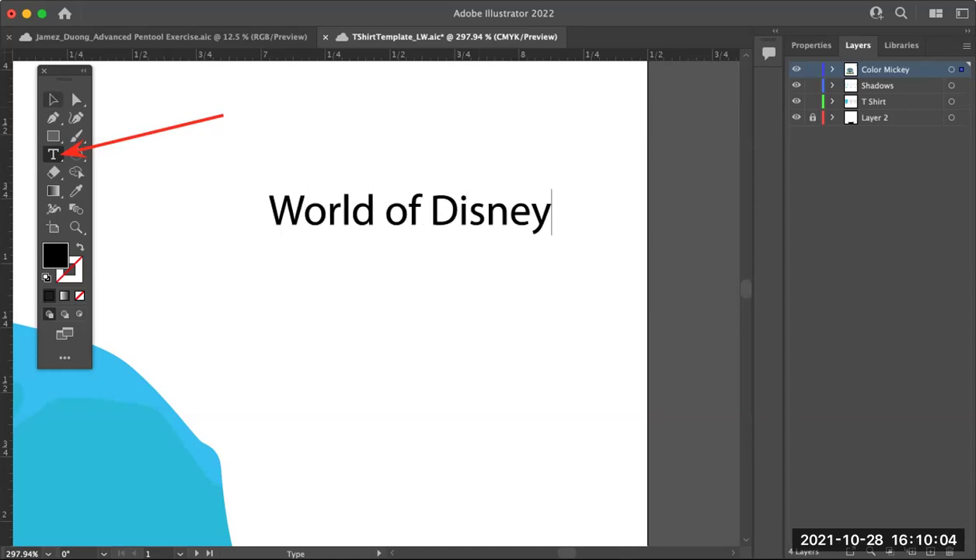
pyautogui.click(53, 100)
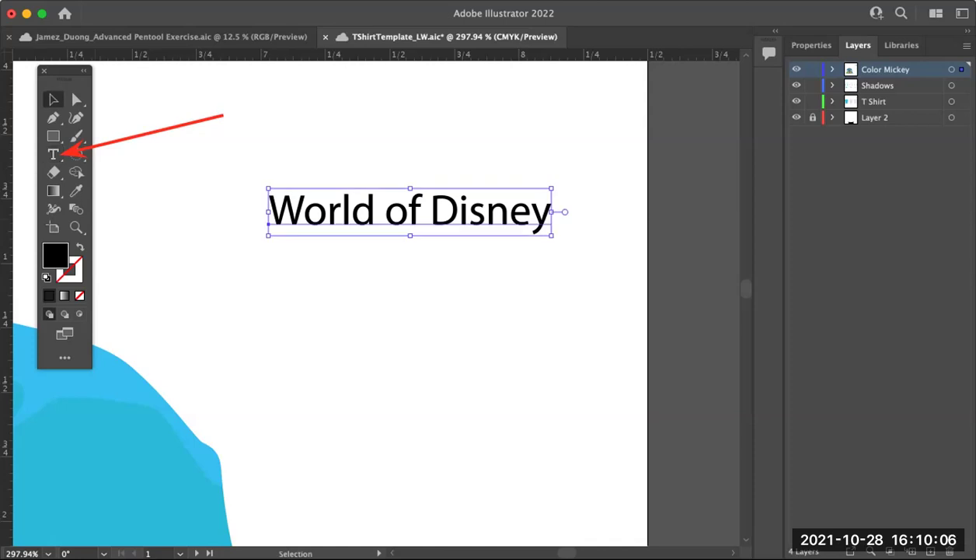
pyautogui.moveTo(410, 211); pyautogui.dragTo(386, 212)
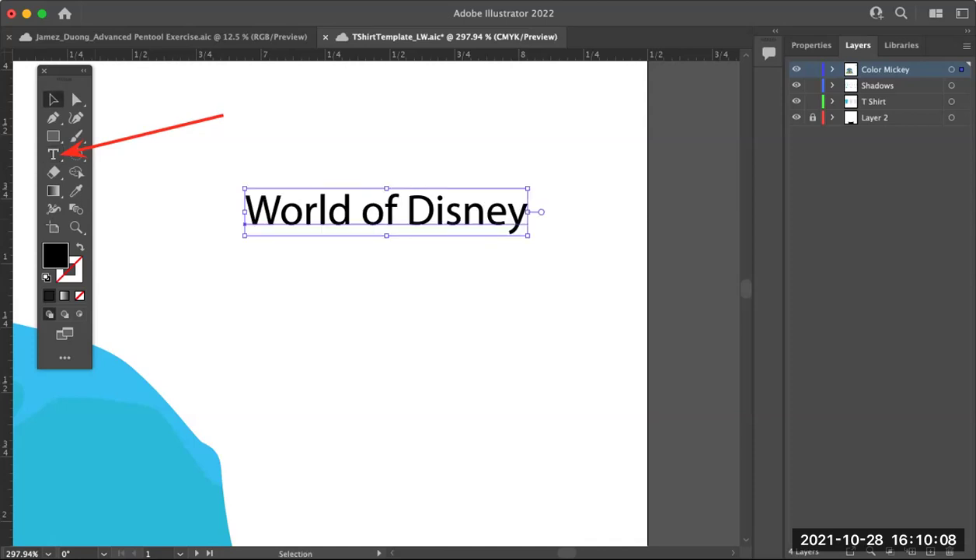
# Step: Display the Character settings for the World of Disney text and place them just below it
pyautogui.press('t')
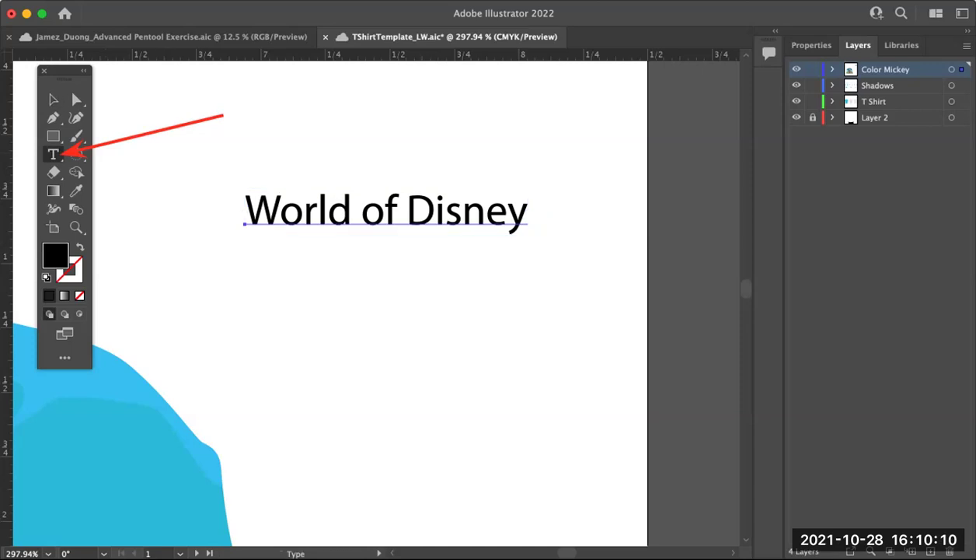
pyautogui.press('super')
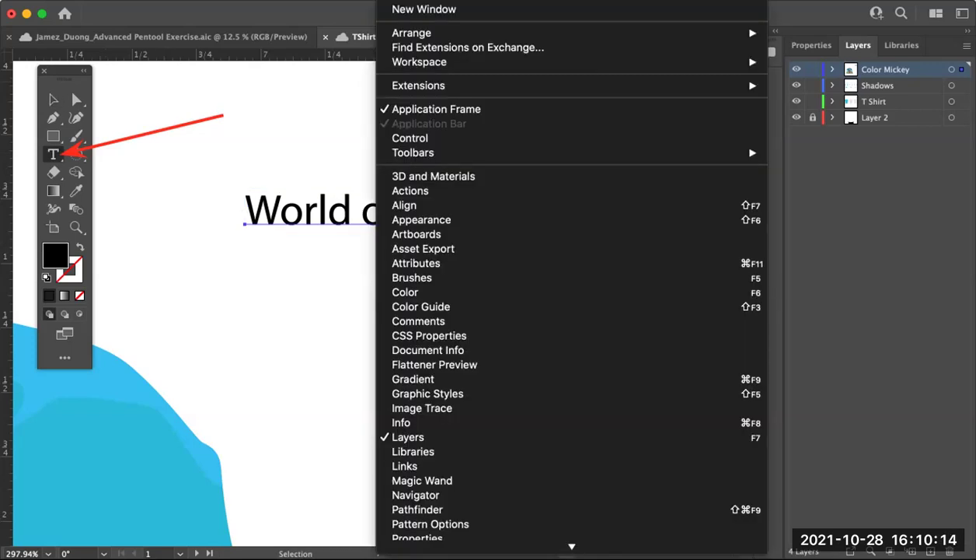
pyautogui.scroll(-5, 572, 279)
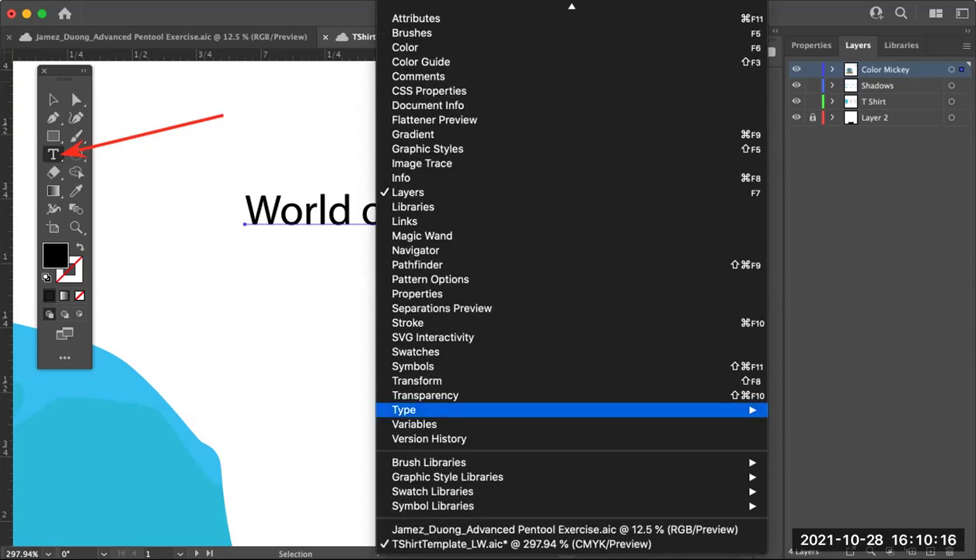
pyautogui.moveTo(571, 409)
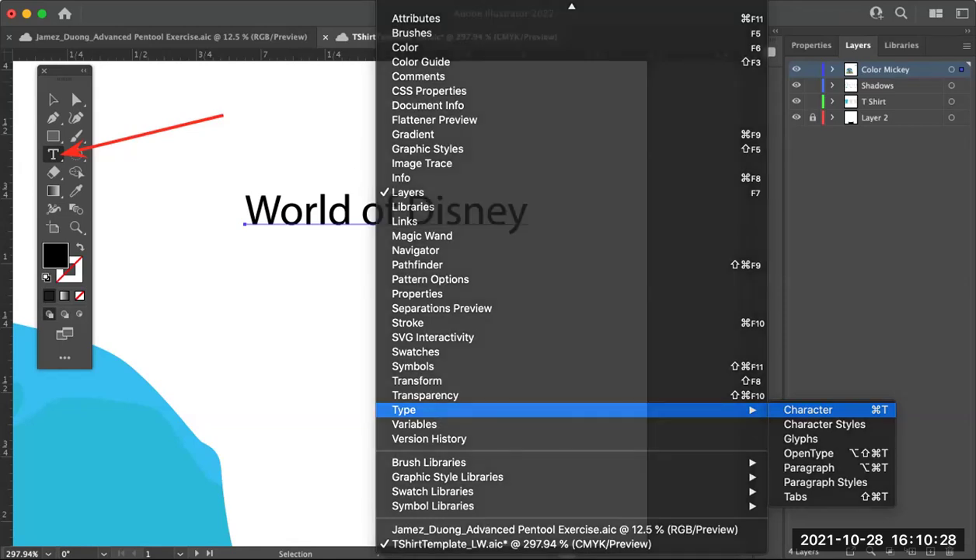
pyautogui.click(808, 409)
pyautogui.moveTo(599, 89); pyautogui.dragTo(473, 259)
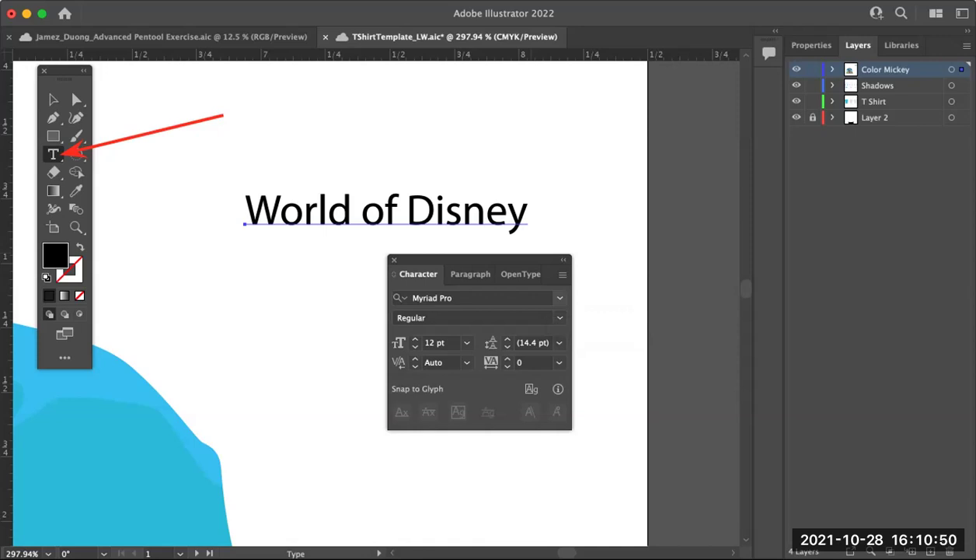
# Step: Move the Character settings aside to clear the World of Disney text and open the list of font families
pyautogui.click(466, 298)
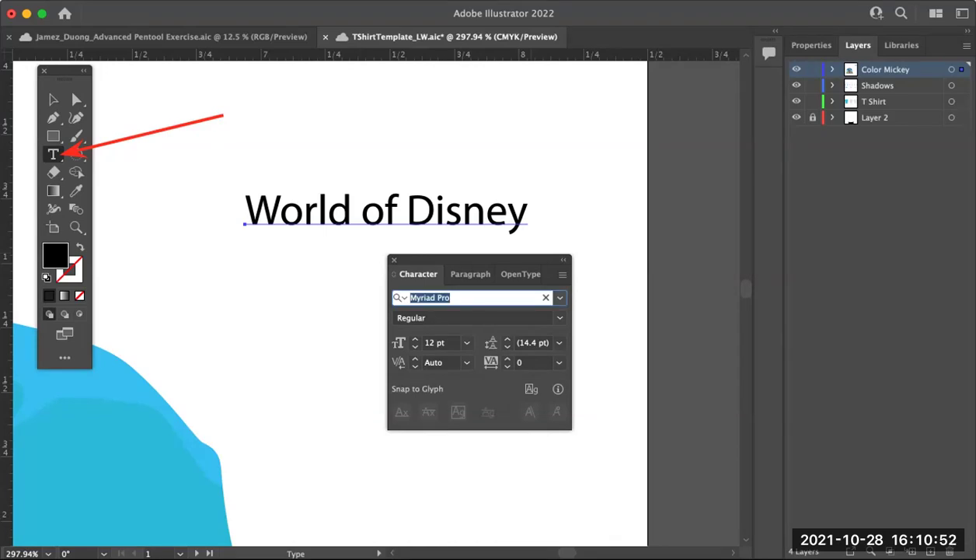
pyautogui.click(466, 298)
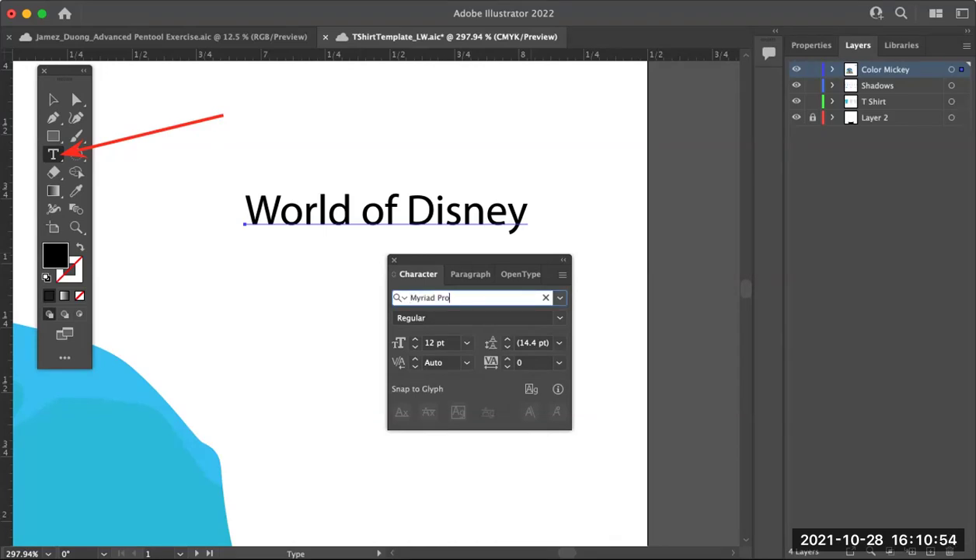
pyautogui.click(560, 298)
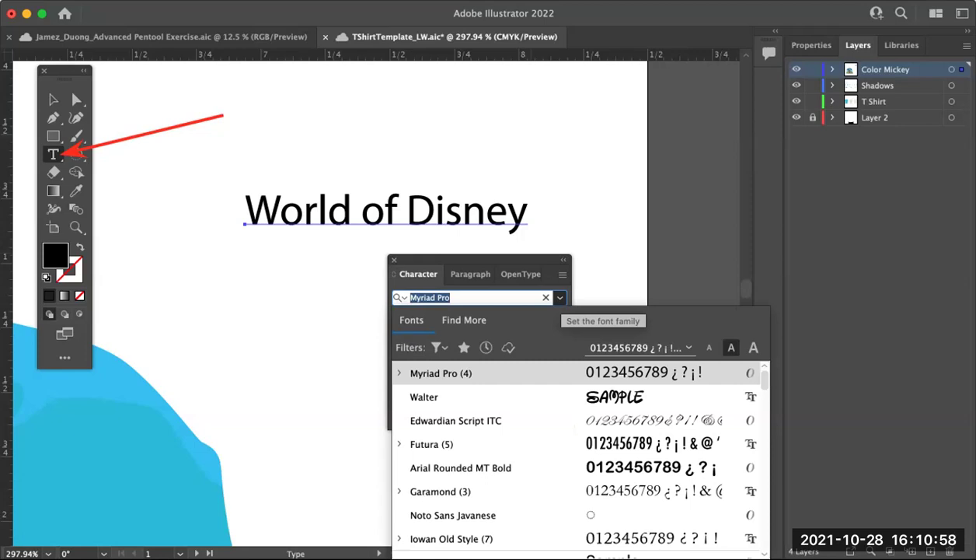
pyautogui.scroll(-3, 580, 458)
pyautogui.moveTo(475, 260); pyautogui.dragTo(457, 106)
pyautogui.click(542, 142)
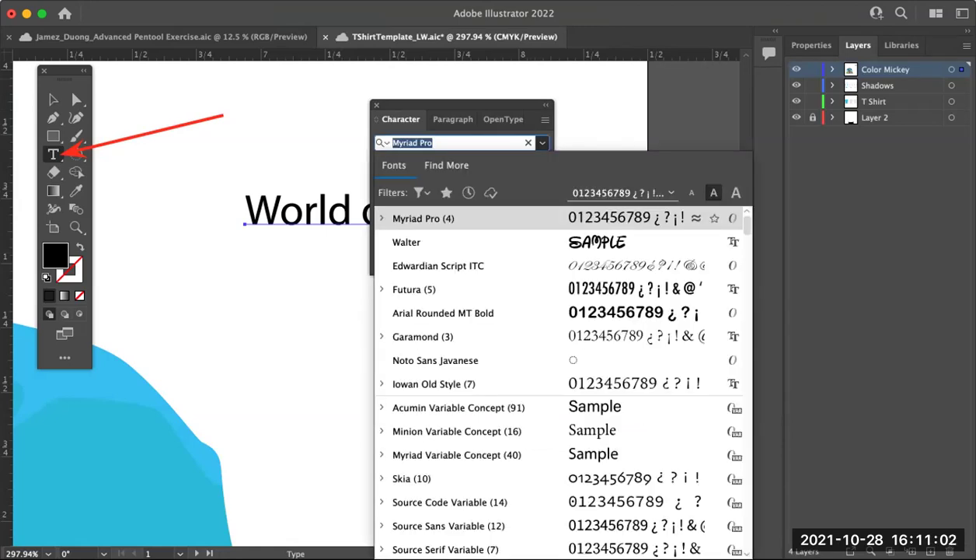
pyautogui.scroll(-15, 560, 381)
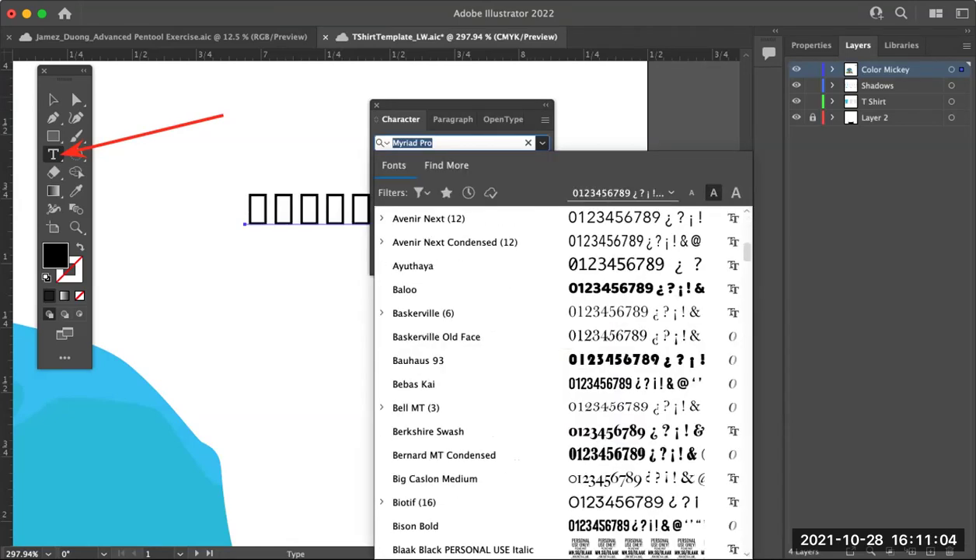
pyautogui.moveTo(458, 106); pyautogui.dragTo(627, 107)
pyautogui.click(711, 143)
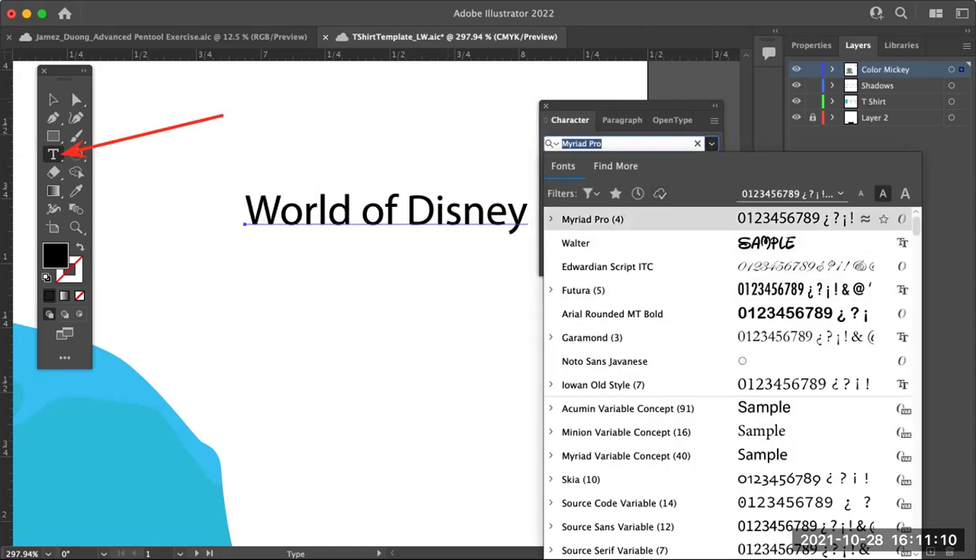
# Step: Preview the World of Disney text in the recent fonts, including Futura, Garamond, Noto Sans Javanese and Iowan Old Style
pyautogui.press('Down')
pyautogui.press('Down')
pyautogui.press('Down')
pyautogui.press('Down')
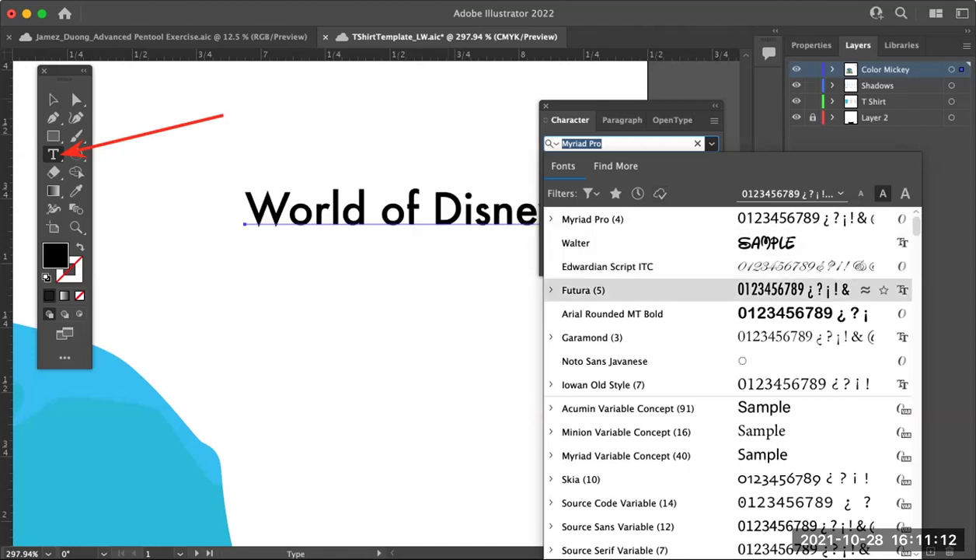
pyautogui.press('Up')
pyautogui.press('Down')
pyautogui.press('Down')
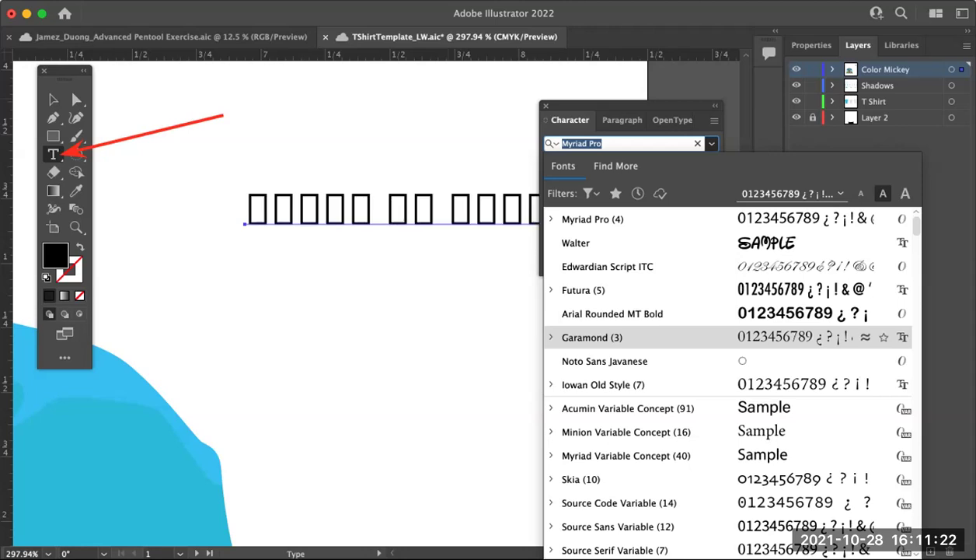
pyautogui.press('Down')
pyautogui.press('Down')
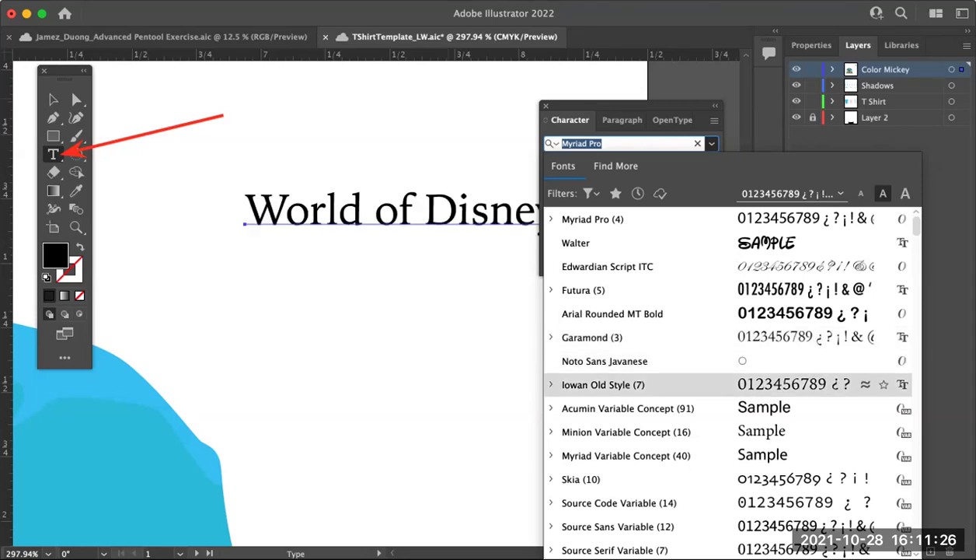
pyautogui.press('Down')
pyautogui.press('Up')
pyautogui.press('Up')
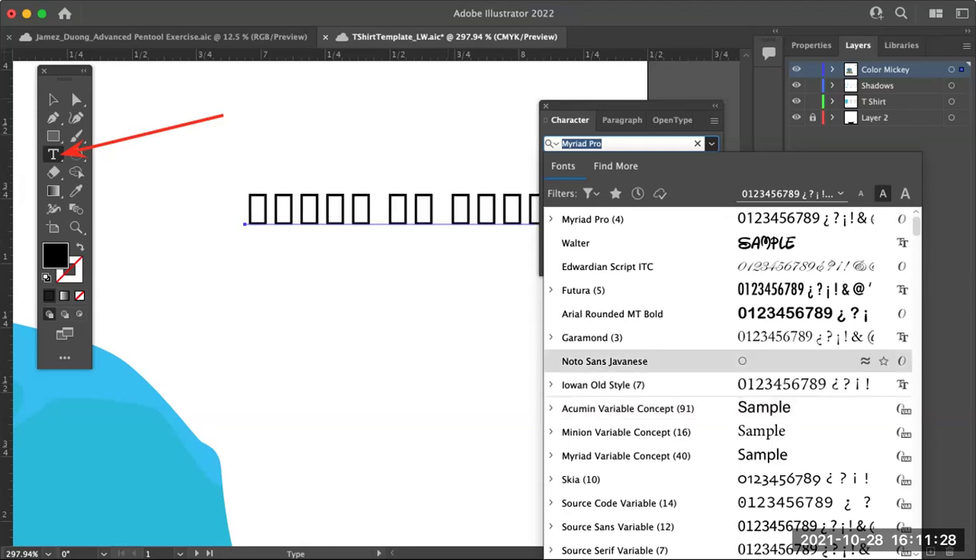
pyautogui.press('Down')
pyautogui.press('Down')
# Step: Preview the text in the fonts from Acumin Variable Concept to EmojiOne and return to the start of the list
pyautogui.scroll(-4, 728, 380)
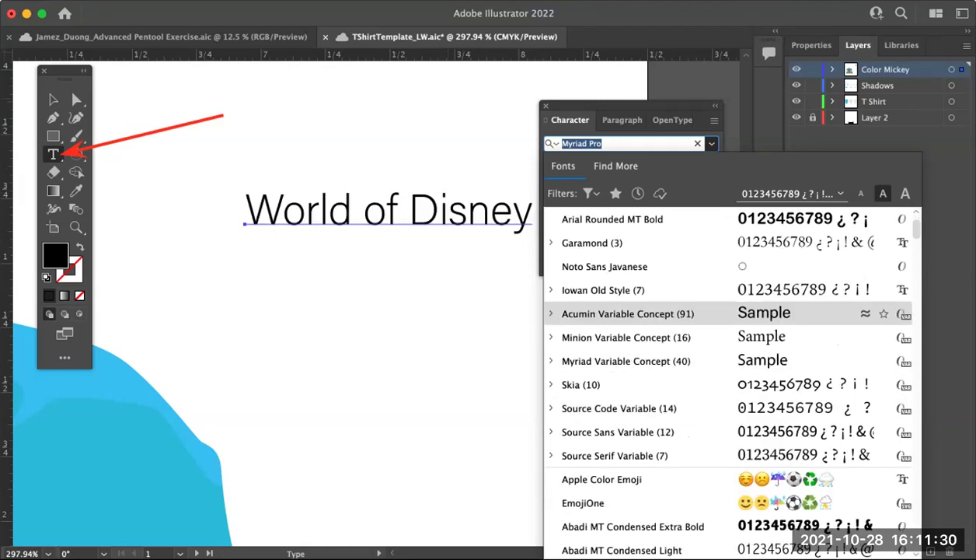
pyautogui.scroll(-2, 728, 381)
pyautogui.press('Down')
pyautogui.press('Down')
pyautogui.press('Down')
pyautogui.press('Down')
pyautogui.press('Down')
pyautogui.press('Down')
pyautogui.press('Down')
pyautogui.press('Down')
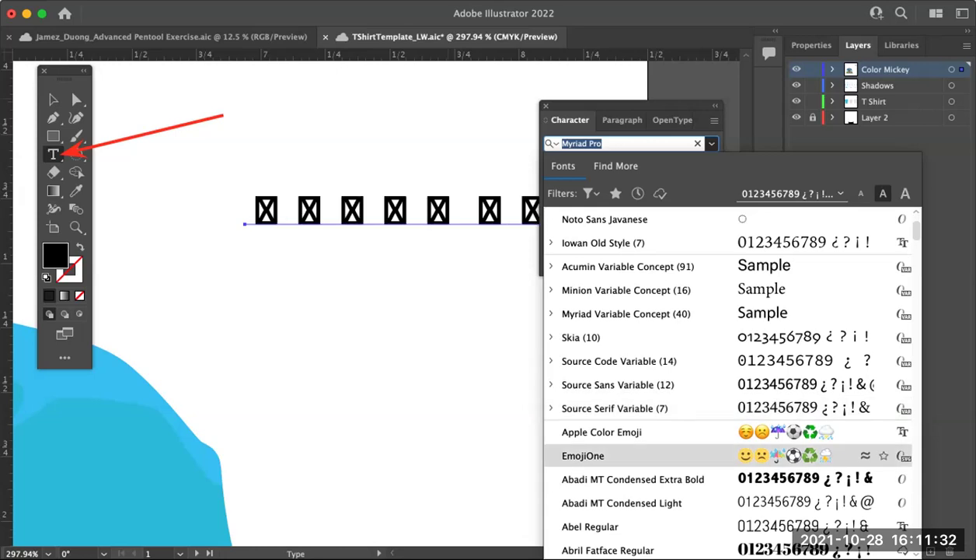
pyautogui.press('Up')
pyautogui.press('Up')
pyautogui.press('Up')
pyautogui.press('Up')
pyautogui.press('Up')
pyautogui.press('Up')
pyautogui.press('Up')
pyautogui.press('Up')
# Step: Reposition the Character settings beside the World of Disney text and reopen the list of font families
pyautogui.moveTo(630, 105); pyautogui.dragTo(660, 104)
pyautogui.click(741, 143)
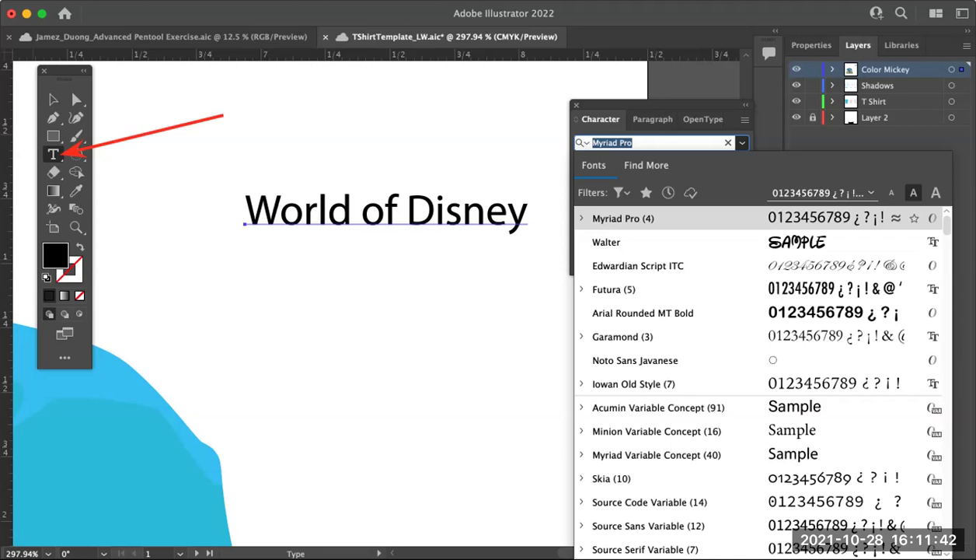
pyautogui.click(634, 142)
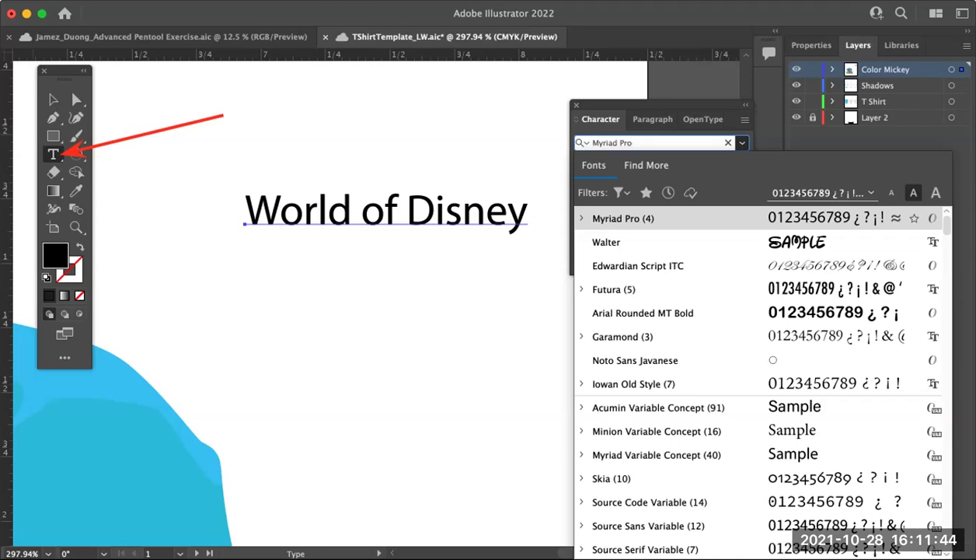
pyautogui.press('super+Tab')
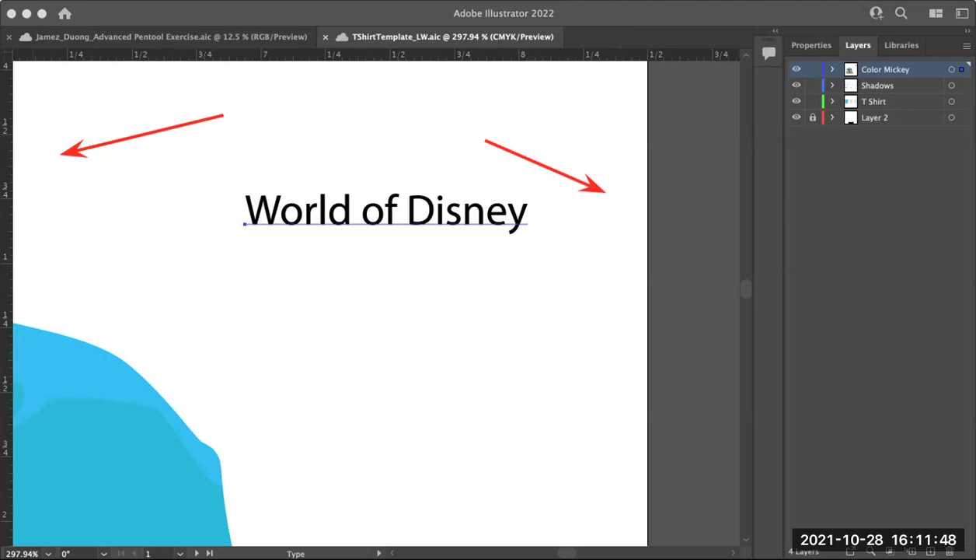
pyautogui.press('super+Tab')
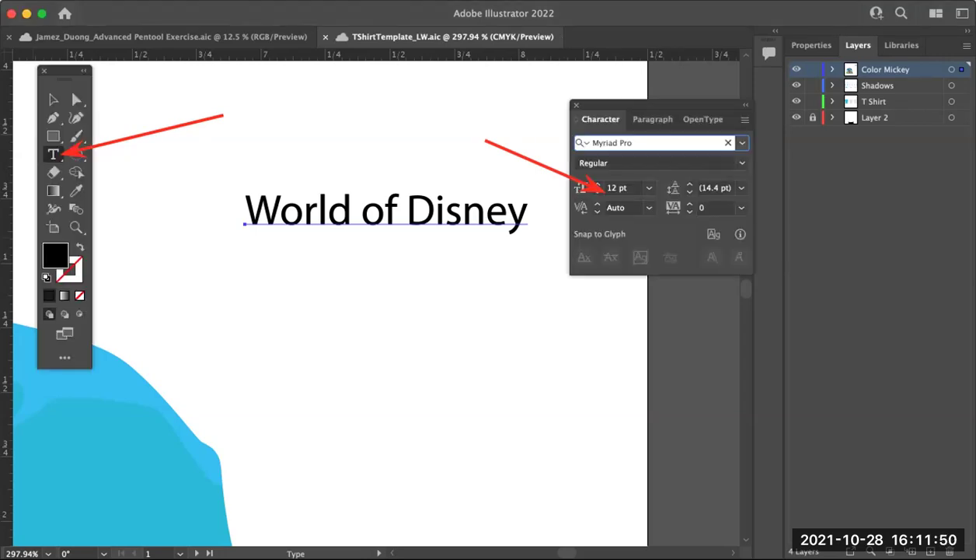
pyautogui.moveTo(657, 105); pyautogui.dragTo(640, 137)
pyautogui.click(738, 166)
pyautogui.press('Escape')
pyautogui.click(726, 175)
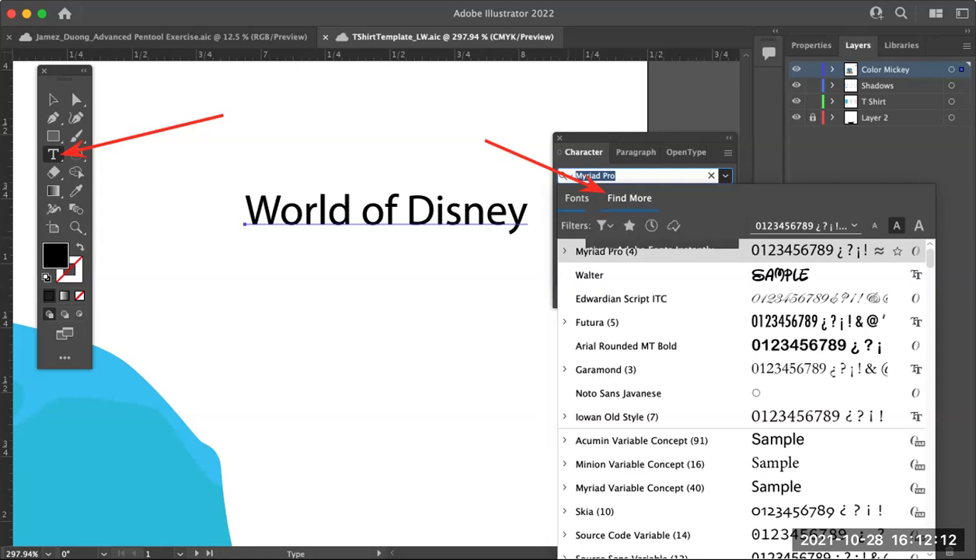
# Step: Browse the additional Adobe Fonts available for activation, previewing the World of Disney text in families such as 210 Gulim, 210 Supersize and Aaux Next
pyautogui.click(629, 198)
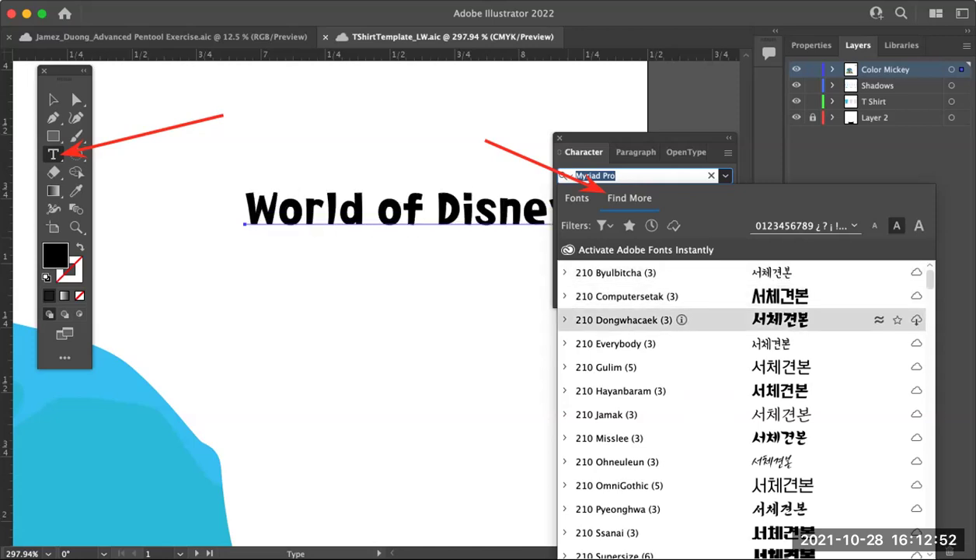
pyautogui.scroll(-1, 622, 319)
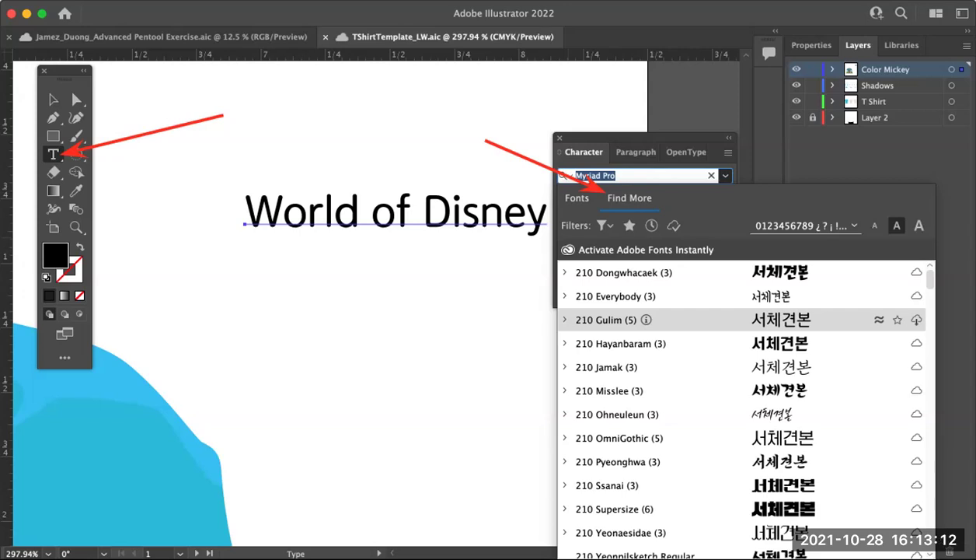
pyautogui.scroll(-5, 746, 320)
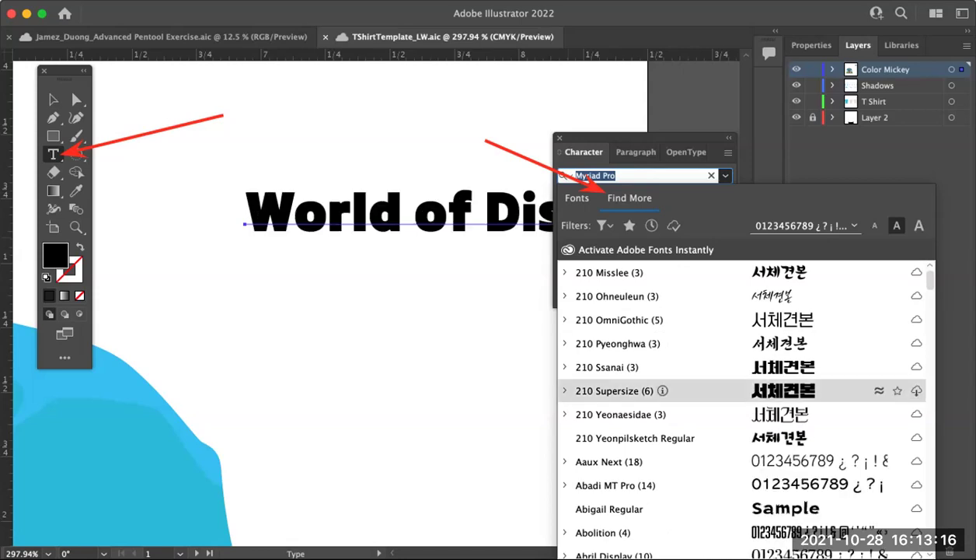
pyautogui.scroll(-5, 746, 404)
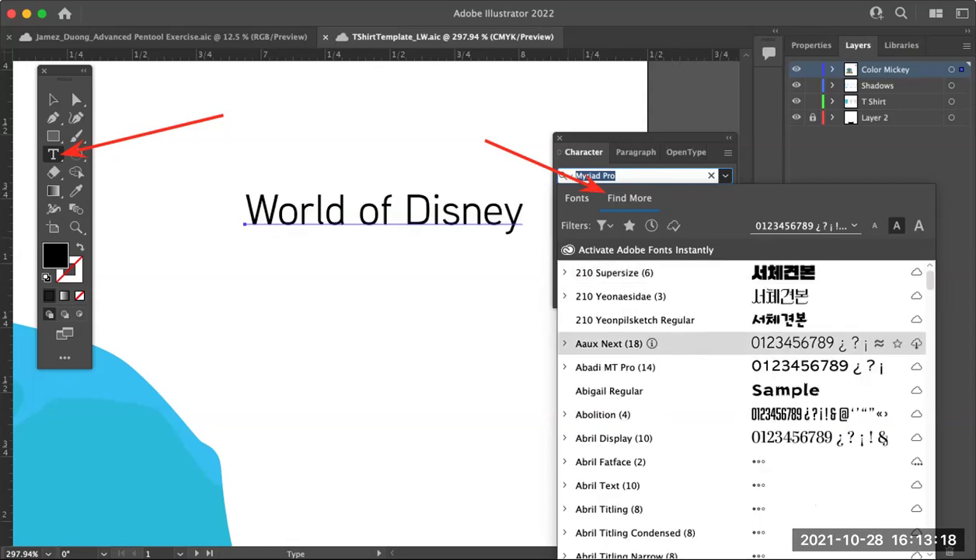
pyautogui.scroll(-15, 746, 343)
pyautogui.scroll(-20, 746, 320)
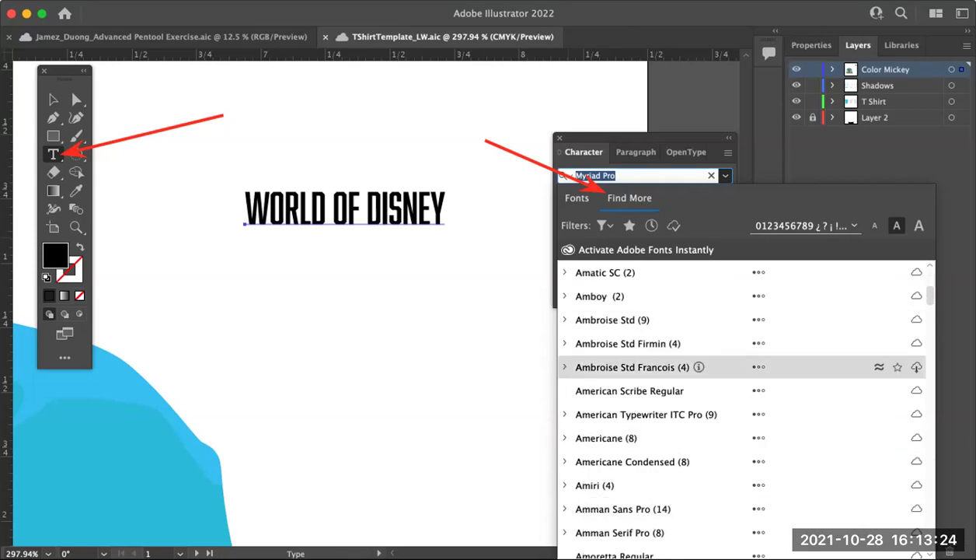
pyautogui.scroll(10, 645, 367)
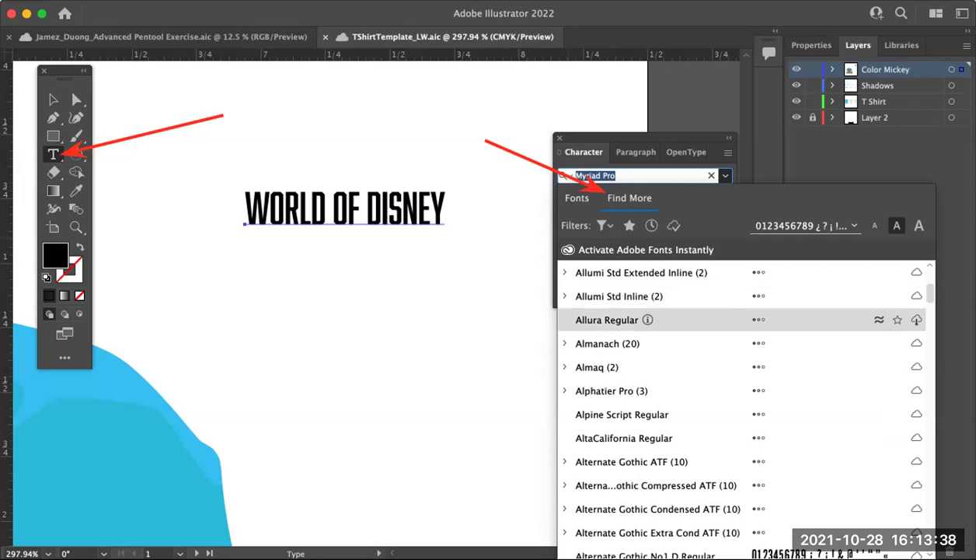
pyautogui.scroll(-5, 746, 319)
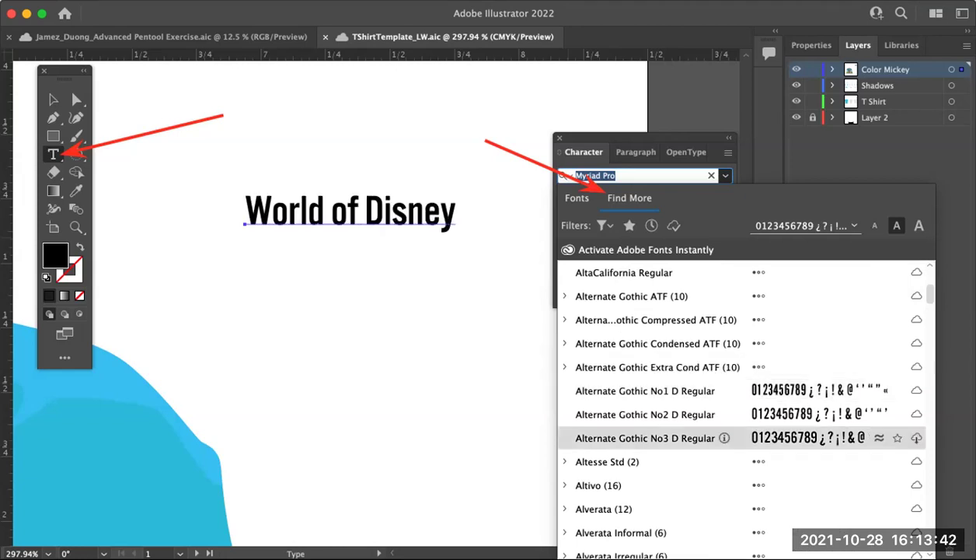
pyautogui.scroll(-10, 747, 467)
pyautogui.scroll(-3, 746, 412)
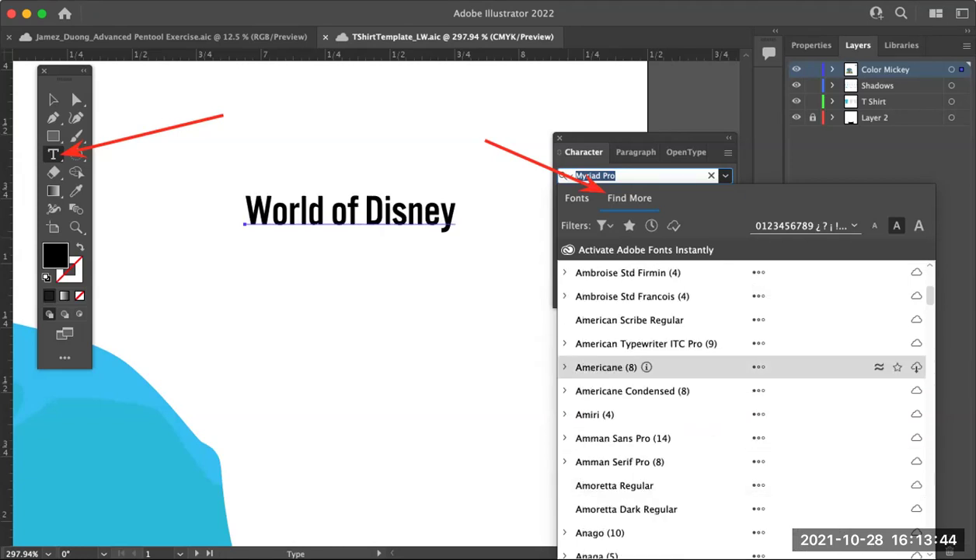
pyautogui.scroll(-6, 747, 412)
pyautogui.scroll(-6, 746, 412)
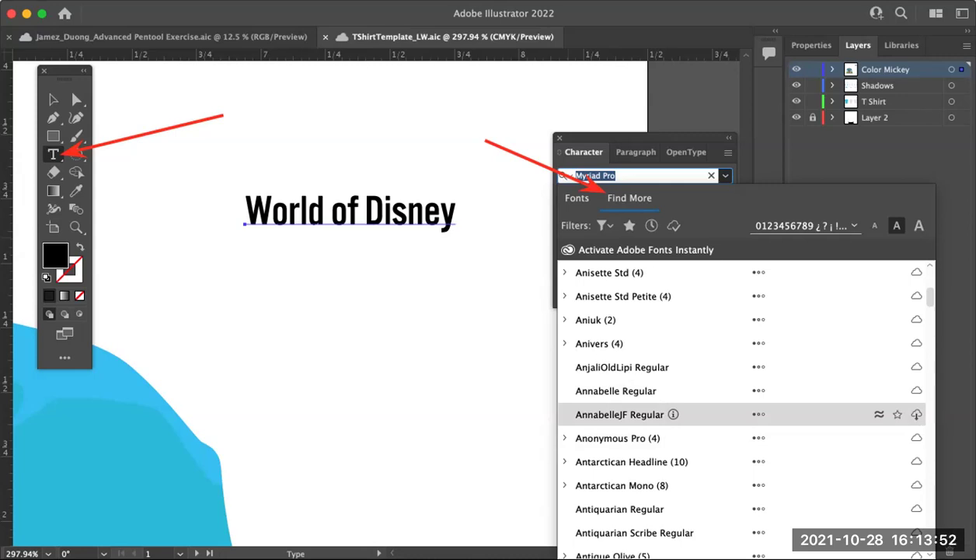
pyautogui.scroll(-3, 743, 408)
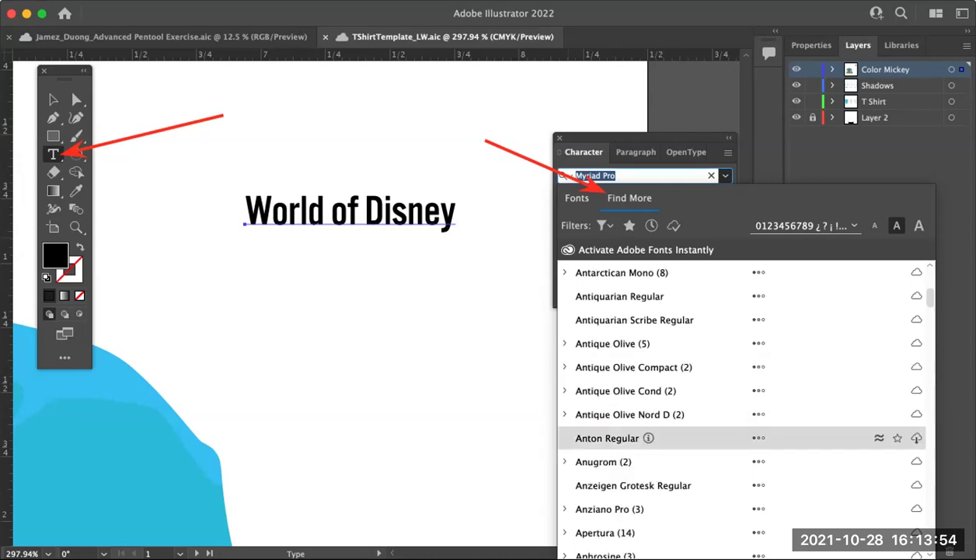
pyautogui.scroll(-1, 742, 467)
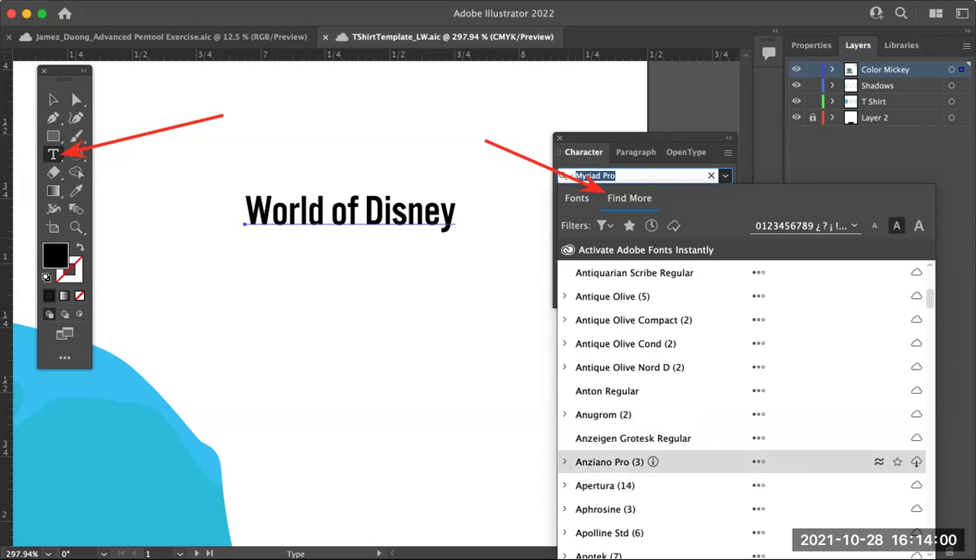
pyautogui.scroll(10, 645, 389)
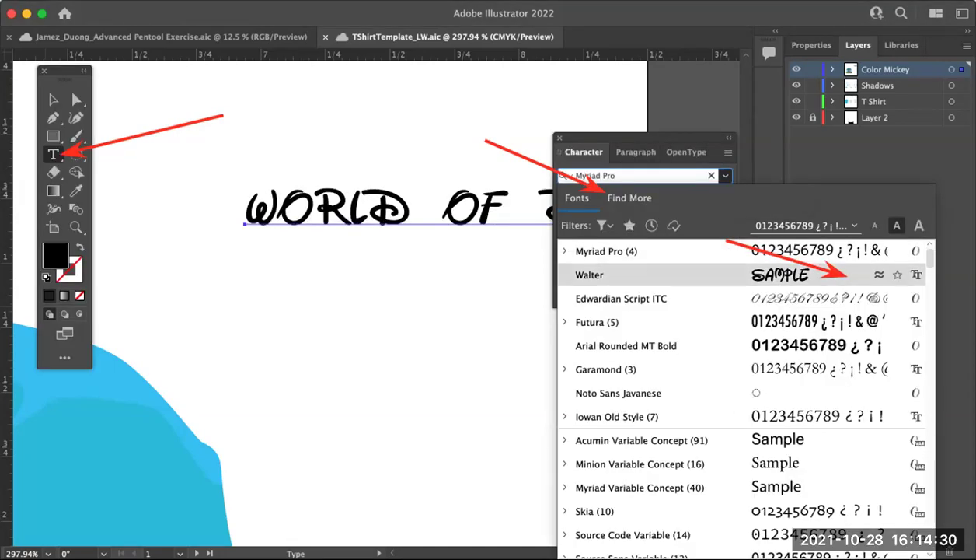
# Step: Compare the installed fonts on the World of Disney text, show the additional Adobe Fonts again and close the font list
pyautogui.scroll(-3, 742, 396)
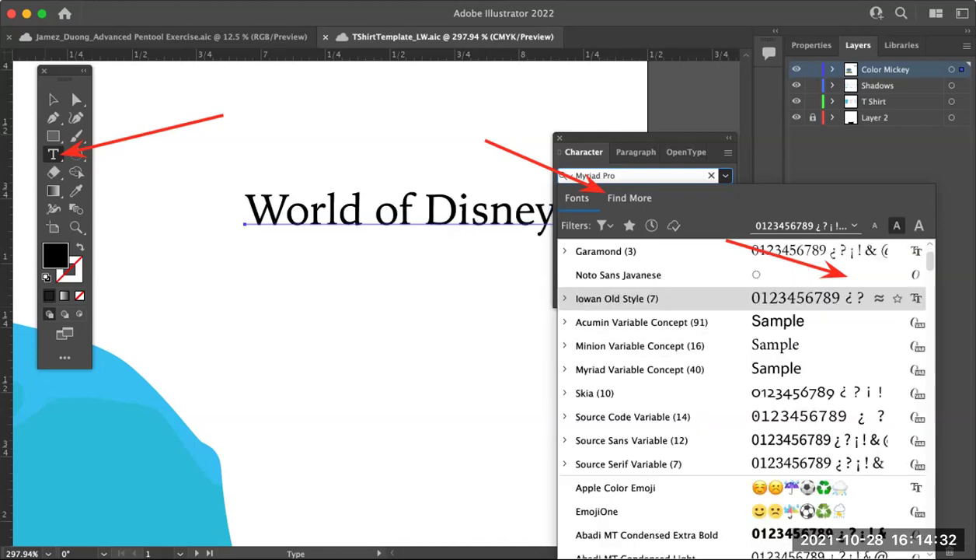
pyautogui.scroll(2, 743, 396)
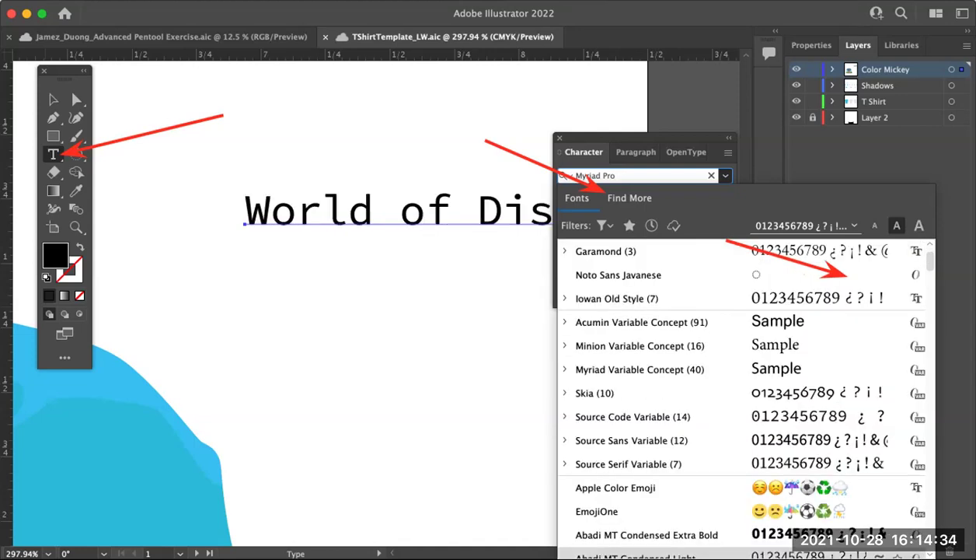
pyautogui.click(629, 197)
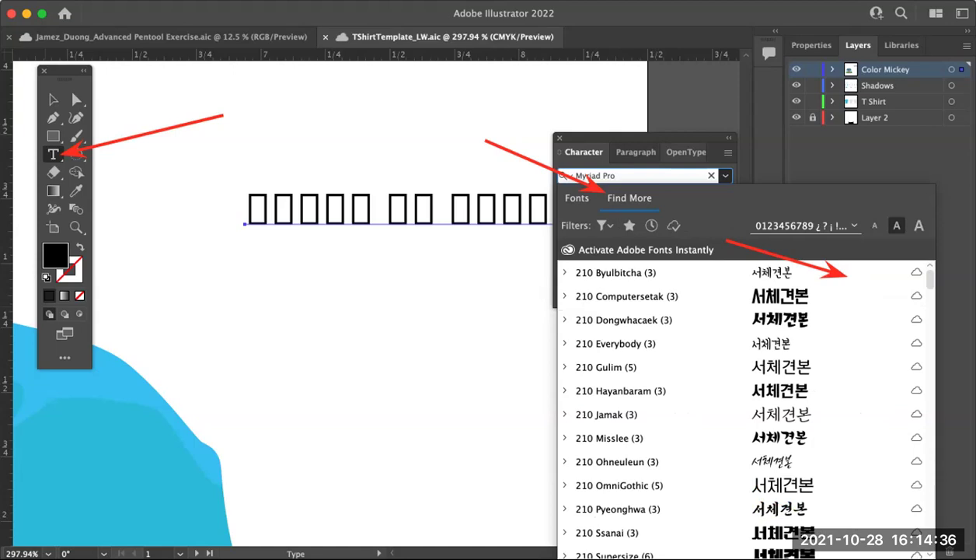
pyautogui.press('Escape')
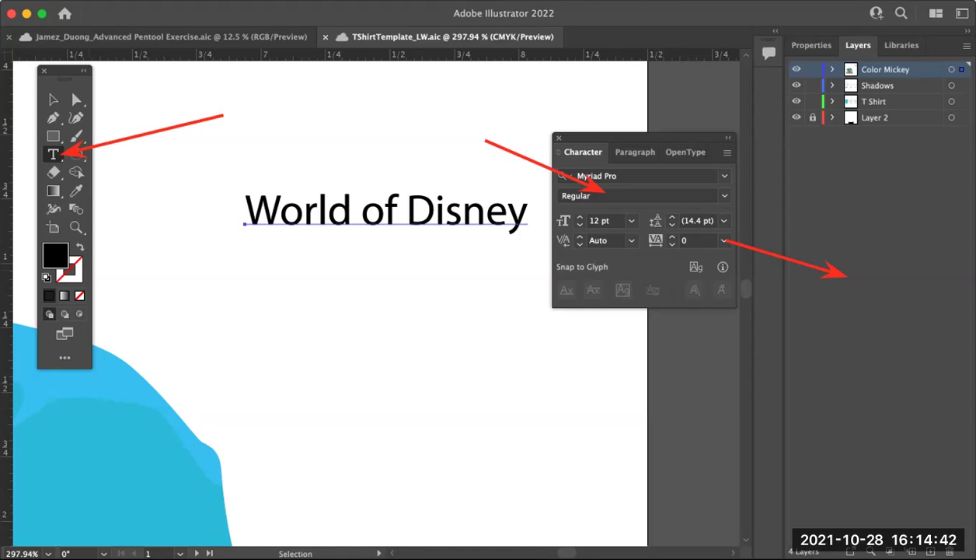
# Step: Activate the 210 Dongwhacaek family from the additional Adobe Fonts and close the font list
pyautogui.press('t')
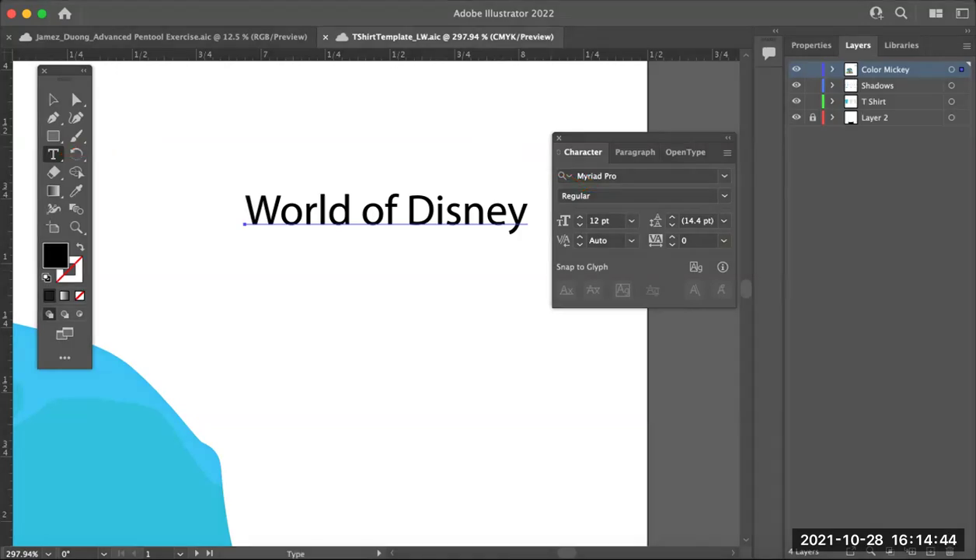
pyautogui.click(724, 176)
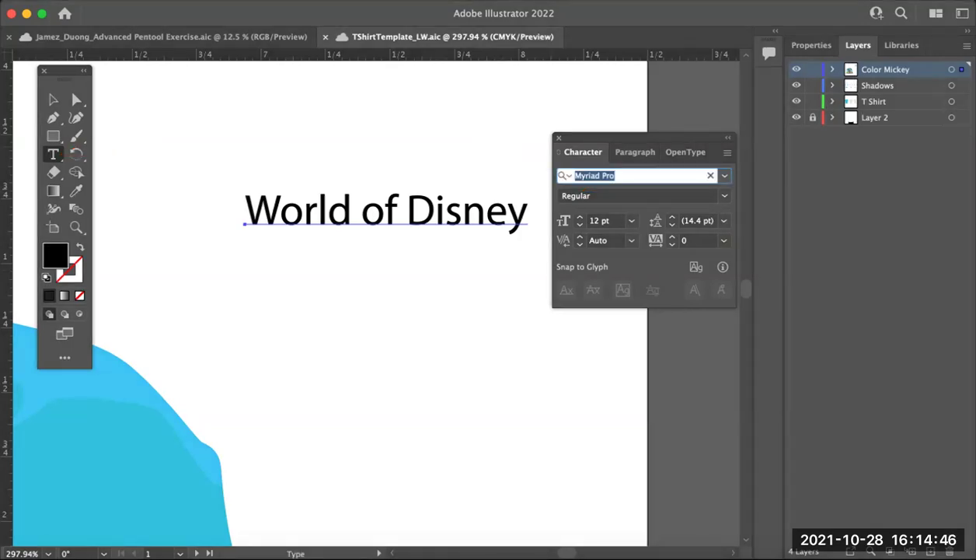
pyautogui.click(629, 198)
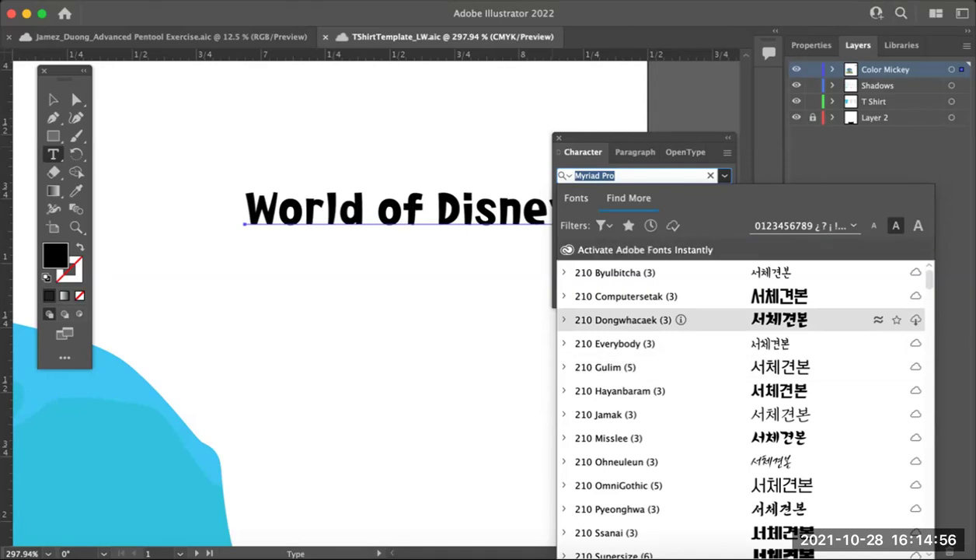
pyautogui.click(916, 320)
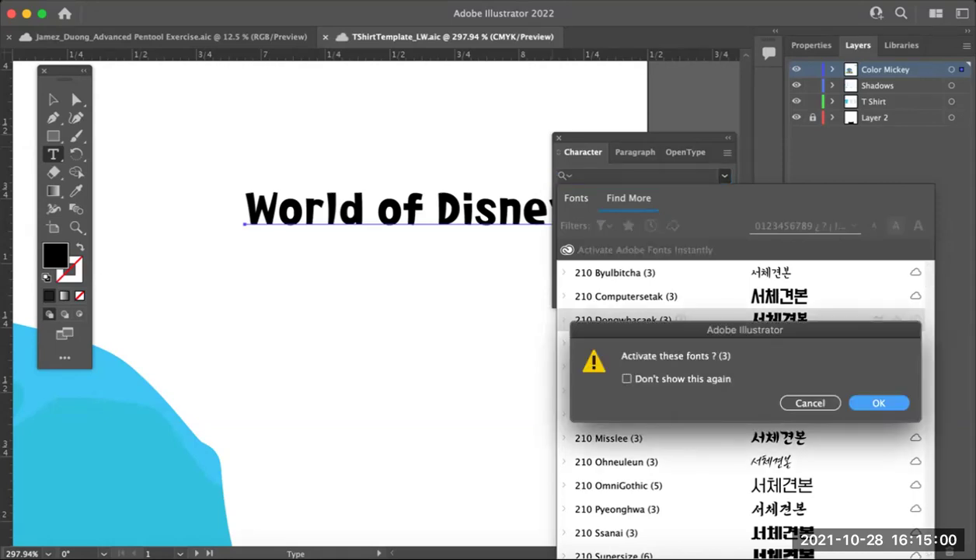
pyautogui.press('Return')
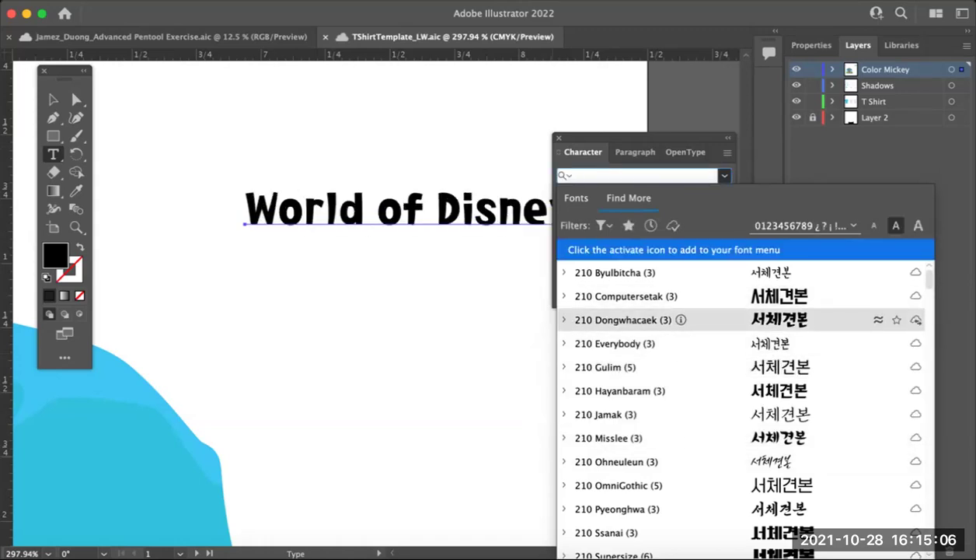
pyautogui.press('Escape')
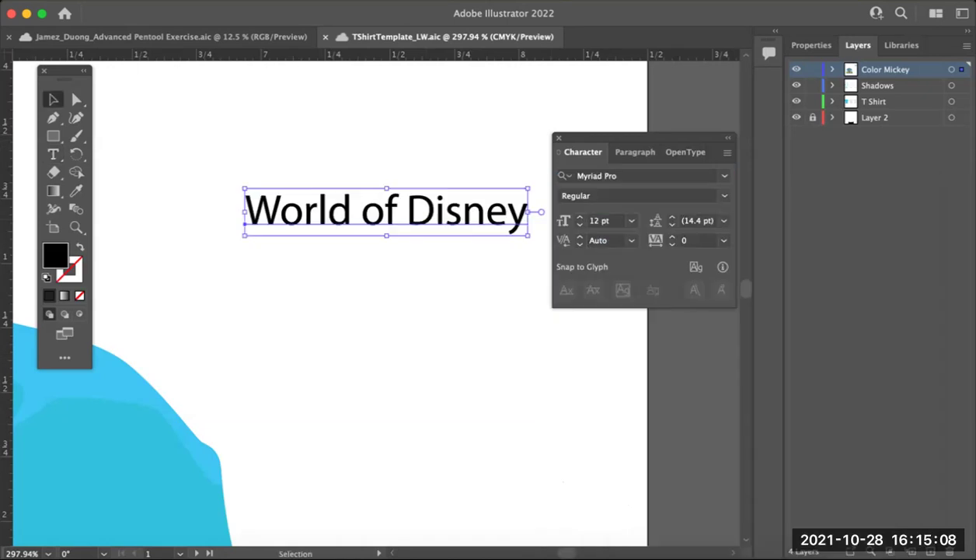
# Step: Browse the installed font families, previewing the World of Disney text in options such as Iowan Old Style and Futura
pyautogui.click(708, 175)
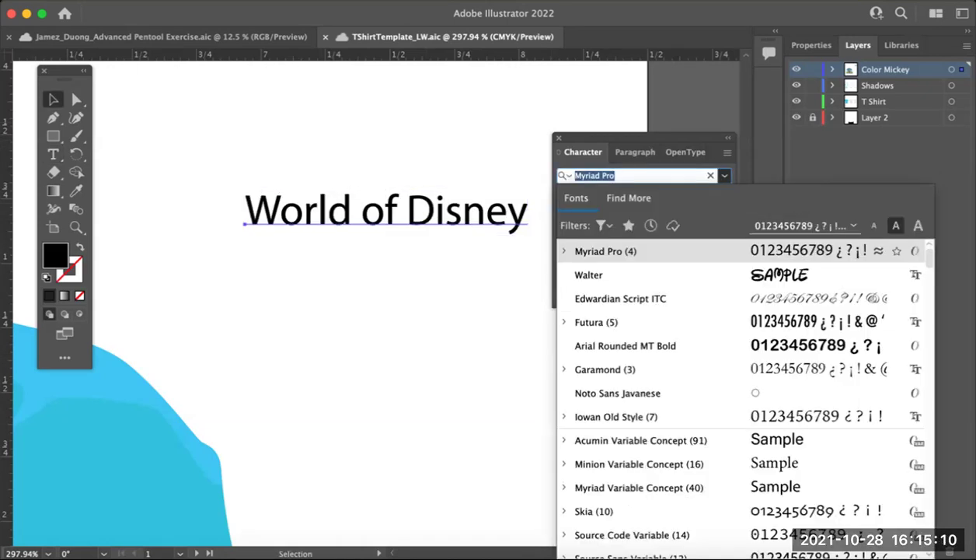
pyautogui.press('Down')
pyautogui.press('Down')
pyautogui.press('Down')
pyautogui.press('Down')
pyautogui.press('Down')
pyautogui.press('Up')
pyautogui.press('Down')
pyautogui.press('Down')
pyautogui.press('Down')
pyautogui.press('Down')
pyautogui.press('Down')
pyautogui.press('Down')
pyautogui.press('Down')
pyautogui.press('Up')
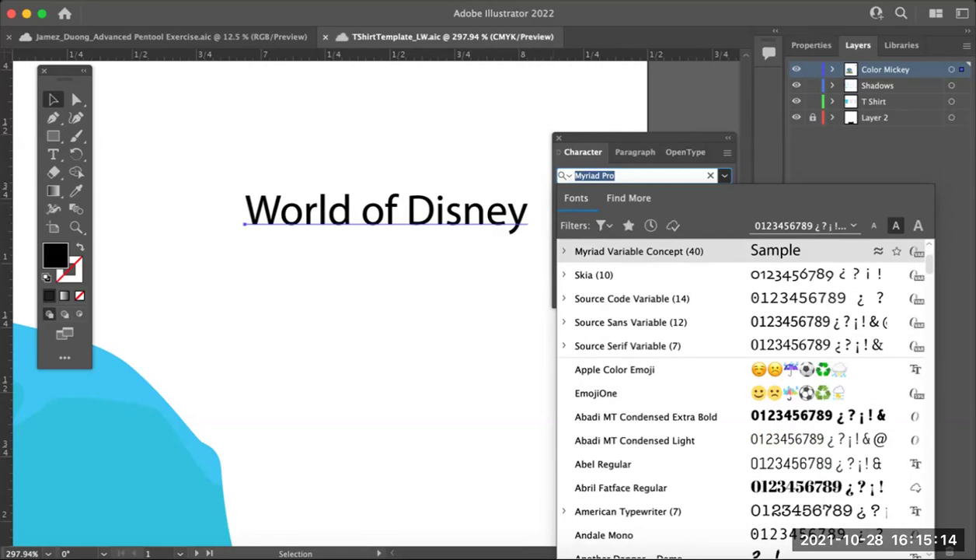
pyautogui.press('Down')
pyautogui.press('Down')
pyautogui.press('Down')
pyautogui.press('Down')
pyautogui.press('Down')
pyautogui.press('Up')
pyautogui.press('Down')
pyautogui.scroll(3, 743, 397)
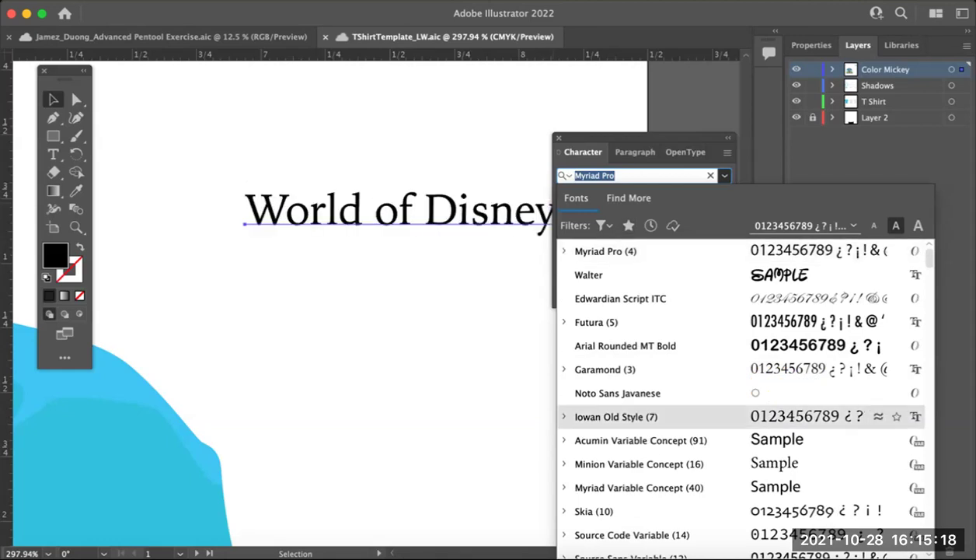
pyautogui.press('Up')
pyautogui.press('Up')
pyautogui.press('Up')
pyautogui.press('Up')
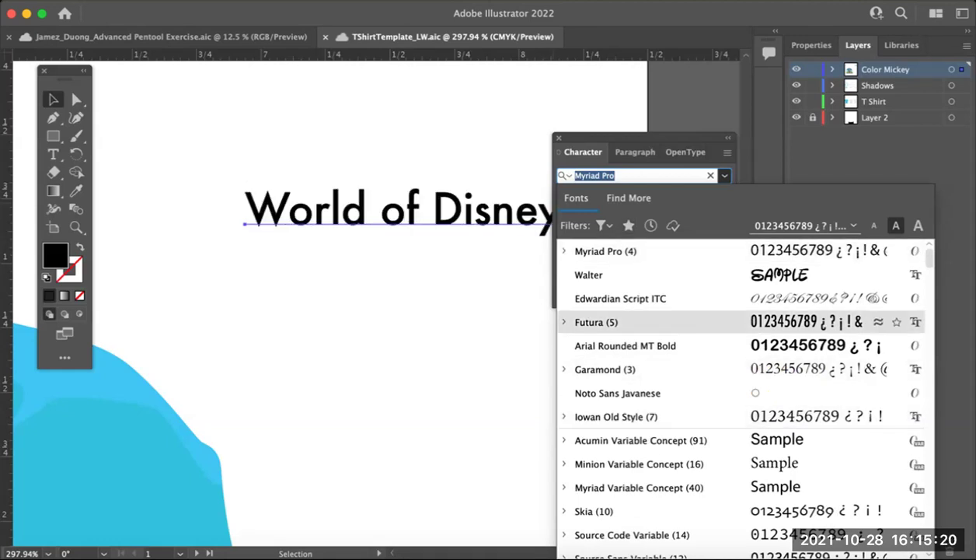
# Step: Show the additional Adobe Fonts and activate all three fonts of the 210 Dongwhacaek family
pyautogui.click(629, 197)
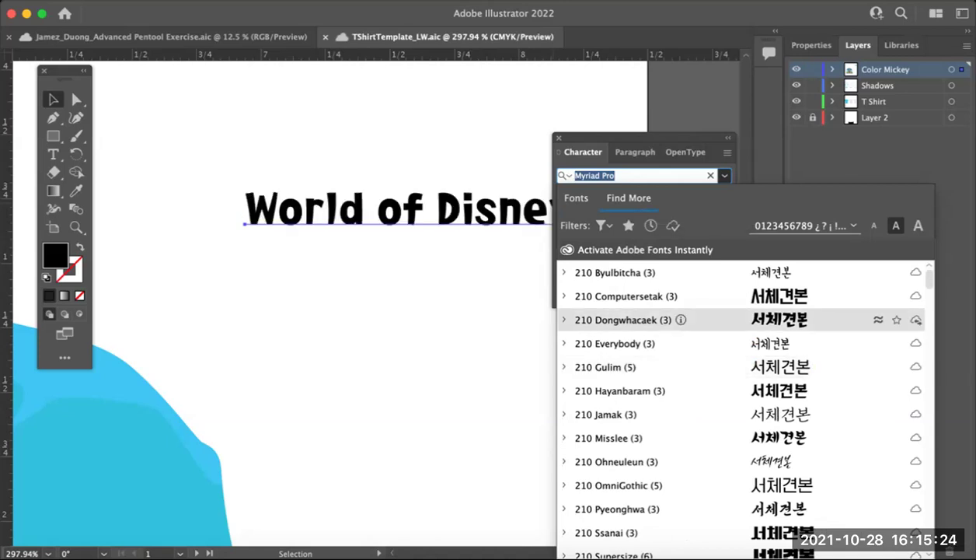
pyautogui.click(916, 320)
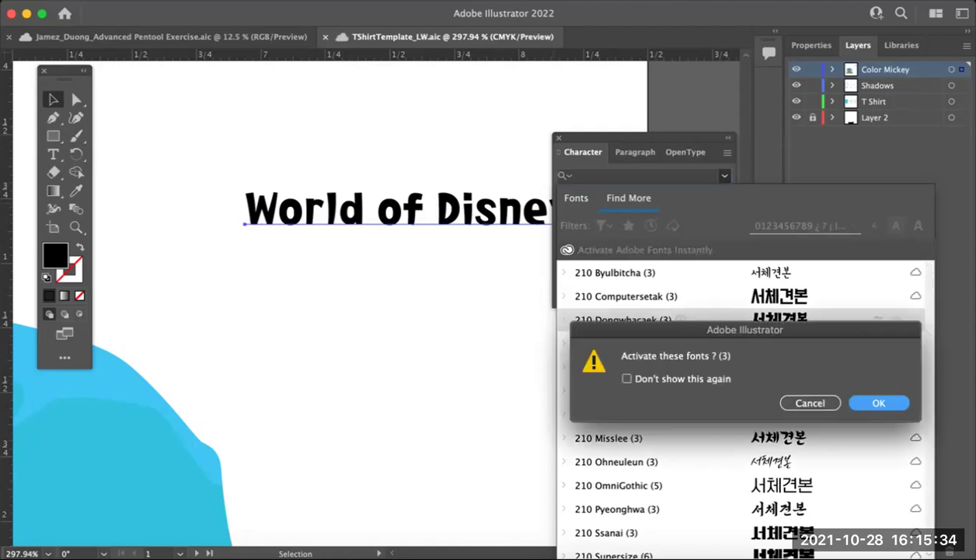
pyautogui.press('Return')
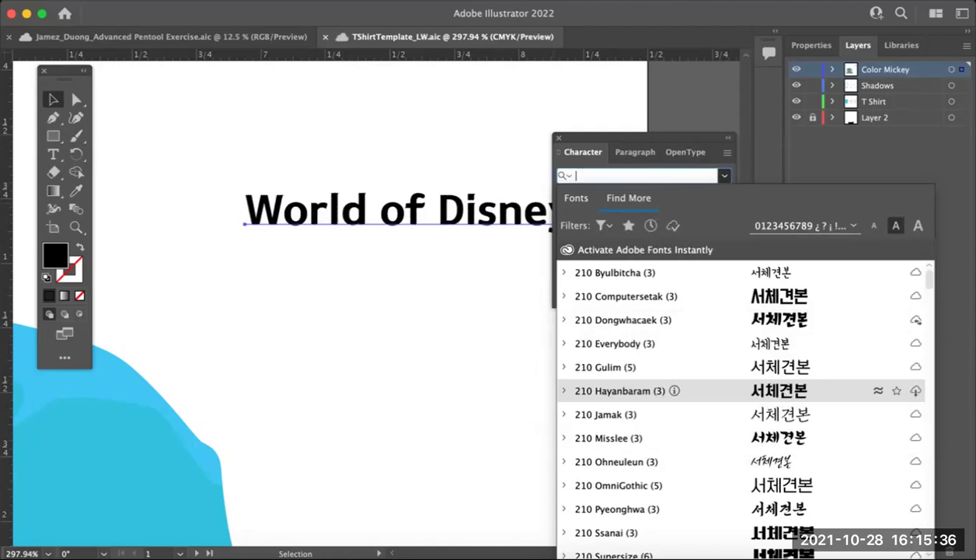
# Step: Add the 210 Dongwhacaek family to the favorite fonts and close the font list
pyautogui.press('Up')
pyautogui.press('Up')
pyautogui.press('Up')
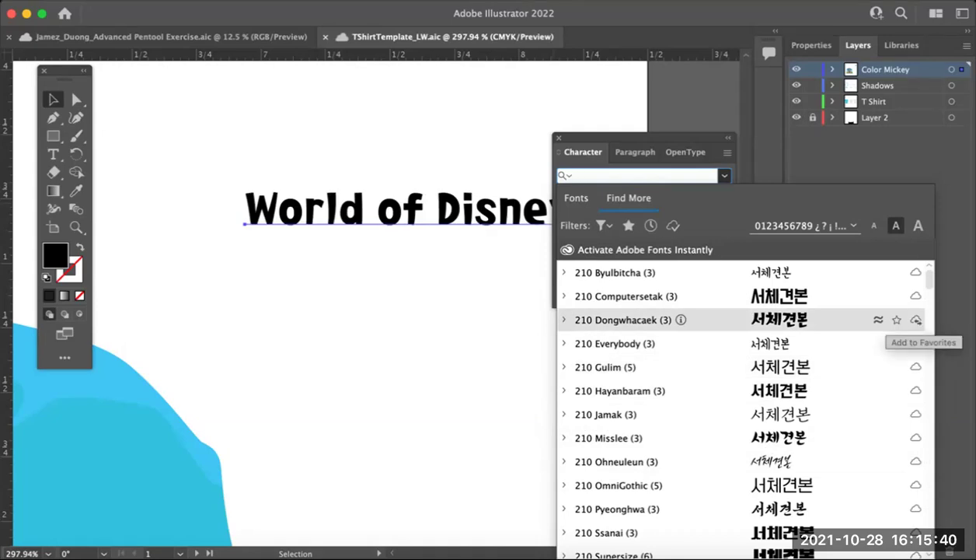
pyautogui.click(896, 320)
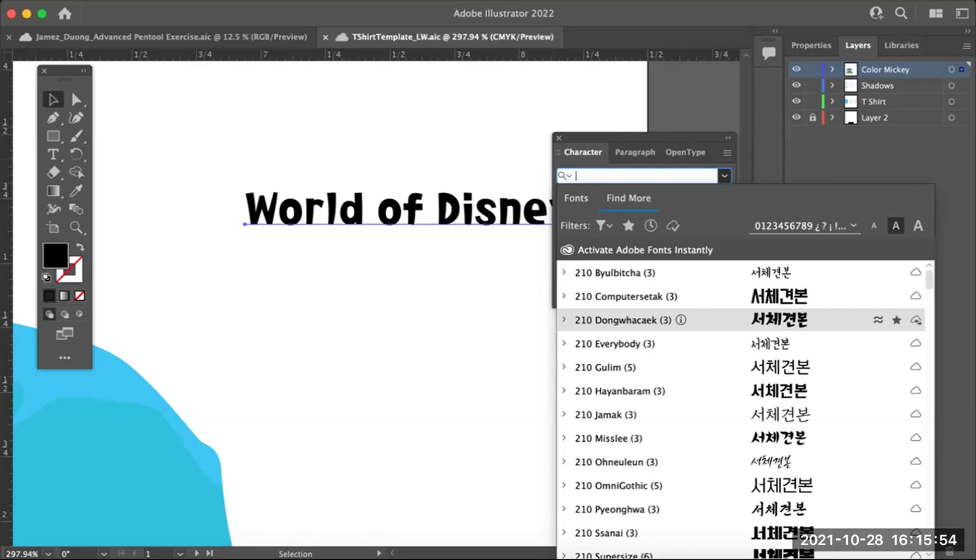
pyautogui.click(53, 99)
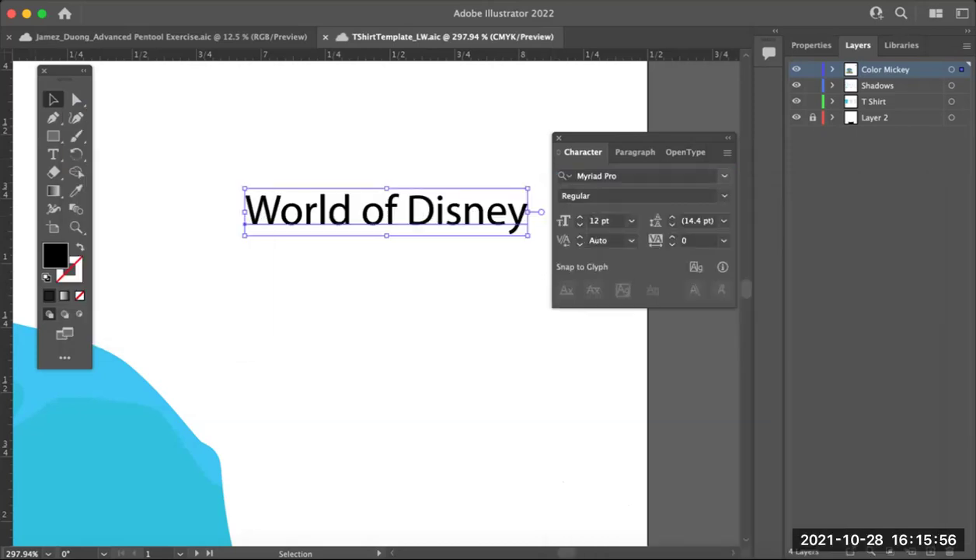
# Step: Request activation of the 210 Dongwhacaek family once more from the additional Adobe Fonts, leaving the list without applying a font
pyautogui.click(639, 176)
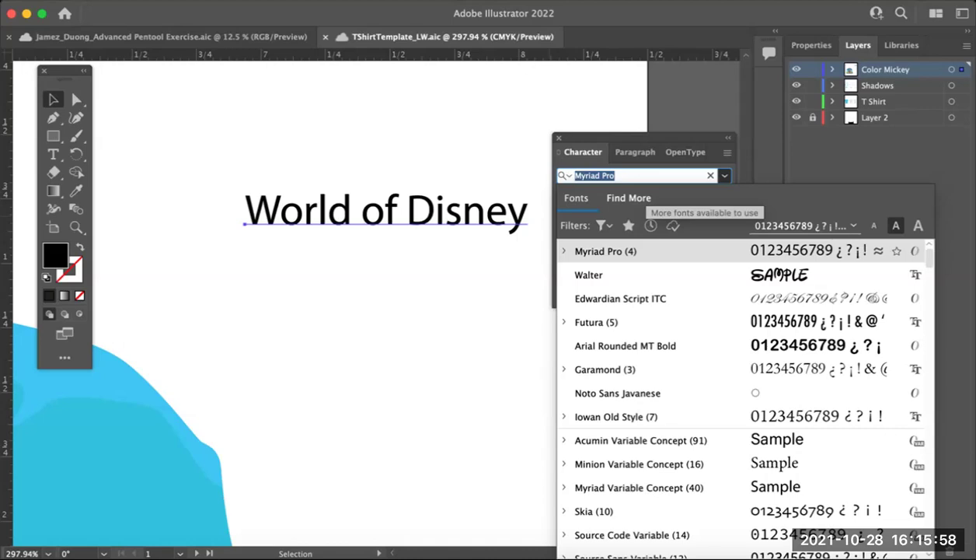
pyautogui.click(629, 197)
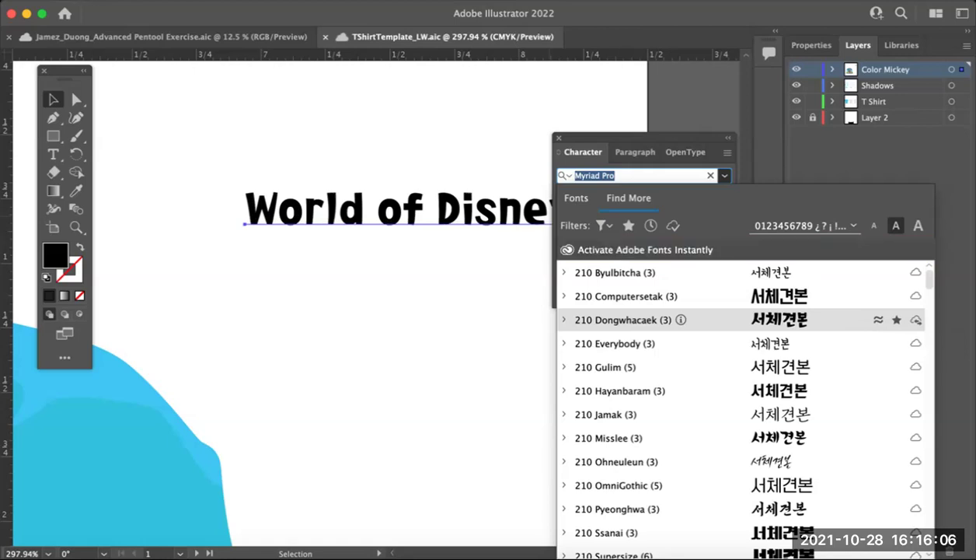
pyautogui.click(916, 319)
pyautogui.click(915, 319)
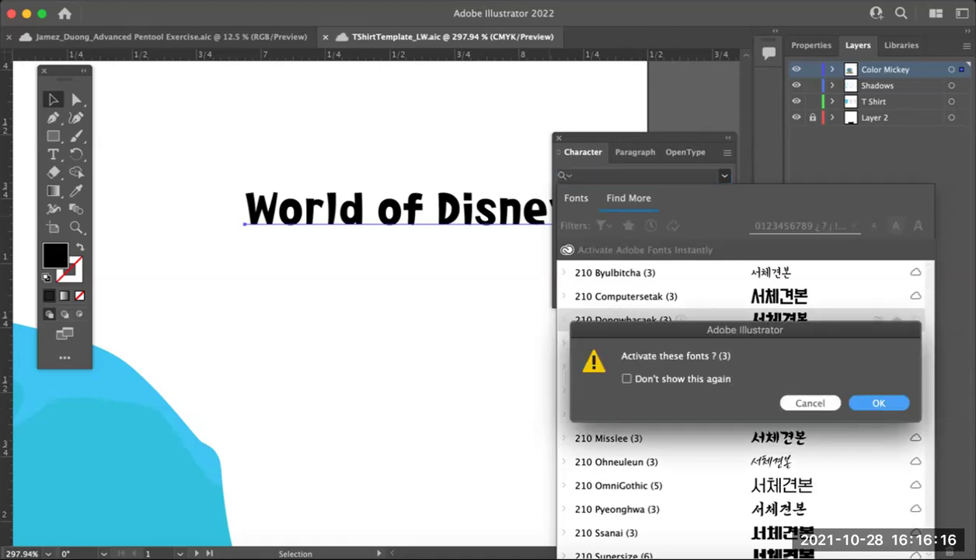
pyautogui.press('Return')
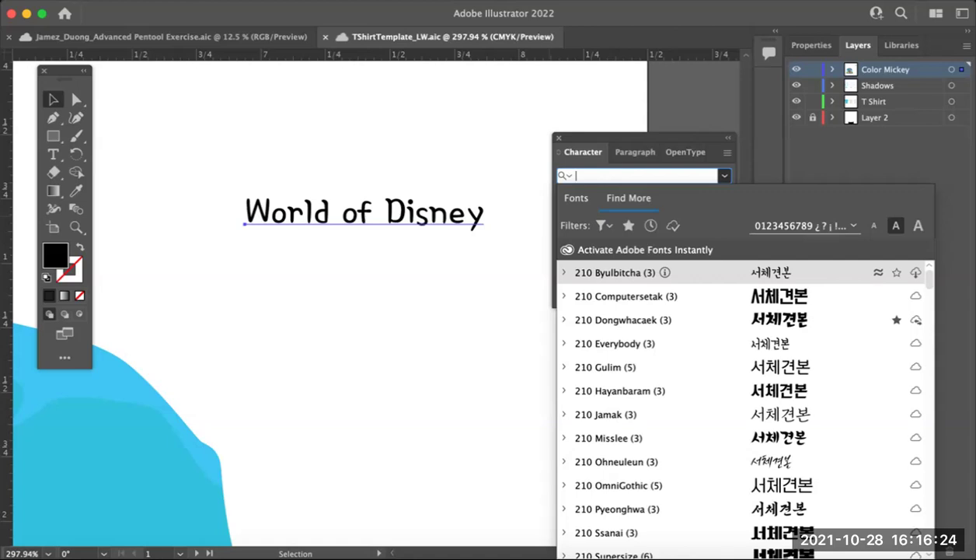
pyautogui.press('Escape')
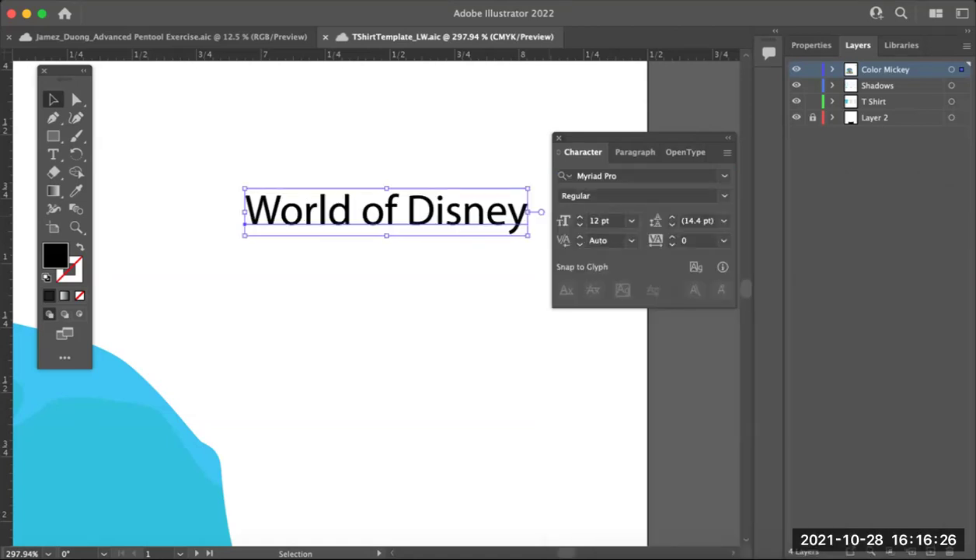
# Step: Hide the Character settings, nudge the World of Disney text slightly to the left and save the document
pyautogui.press('super+t')
pyautogui.press('Left')
pyautogui.press('Left')
pyautogui.press('Left')
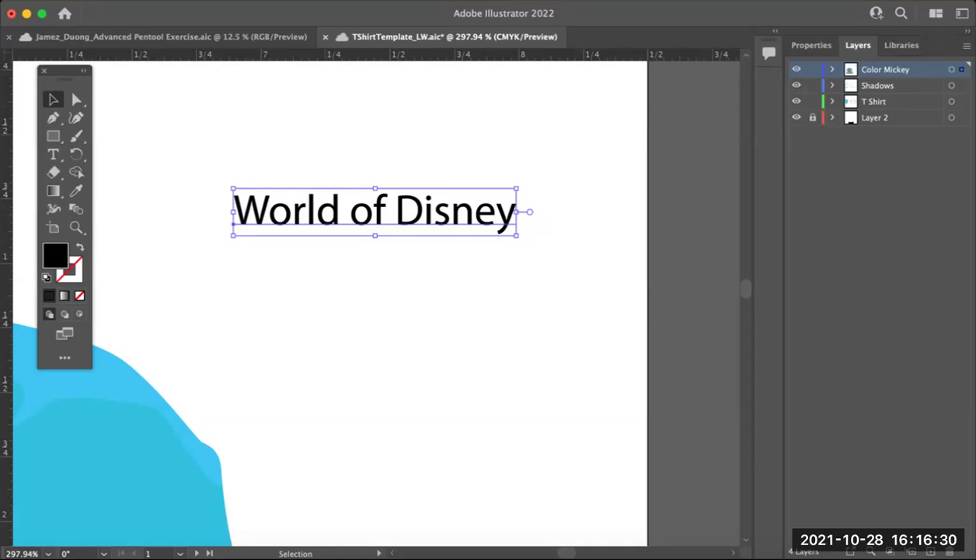
pyautogui.press('super+s')
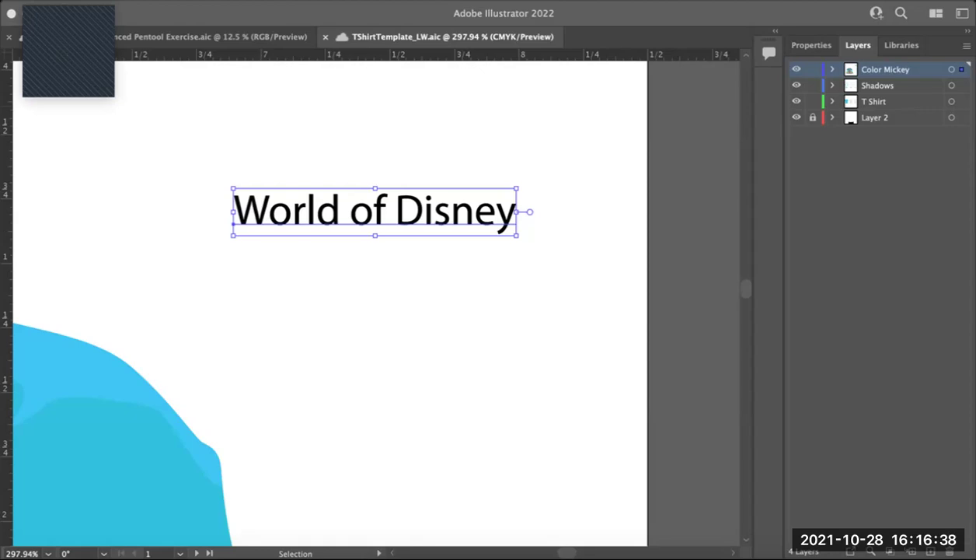
# Step: Switch to the assignment page in Chrome and open the Font Squirrel website from its free fonts links
pyautogui.press('super+Tab')
pyautogui.moveTo(162, 294)
pyautogui.mouseDown()
pyautogui.moveTo(211, 278)
pyautogui.moveTo(294, 354)
pyautogui.moveTo(220, 272)
pyautogui.mouseUp()
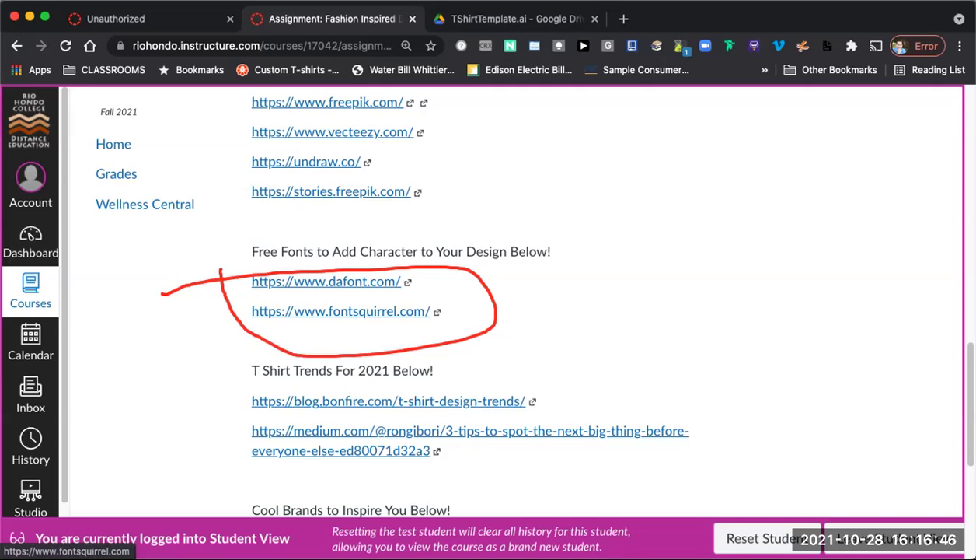
pyautogui.click(341, 311)
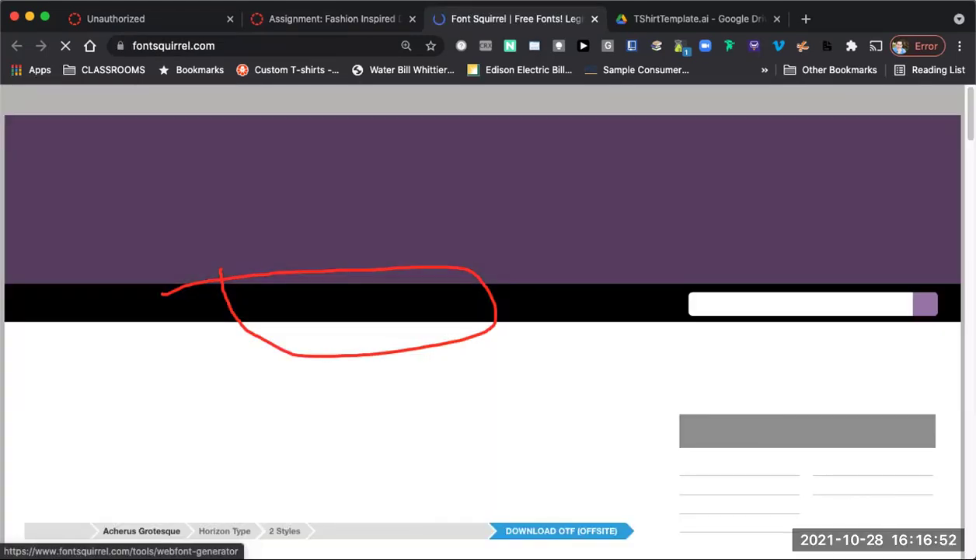
# Step: Browse the free fonts on the Font Squirrel home page, view the Questa font's page and return to the list
pyautogui.scroll(-5, 382, 303)
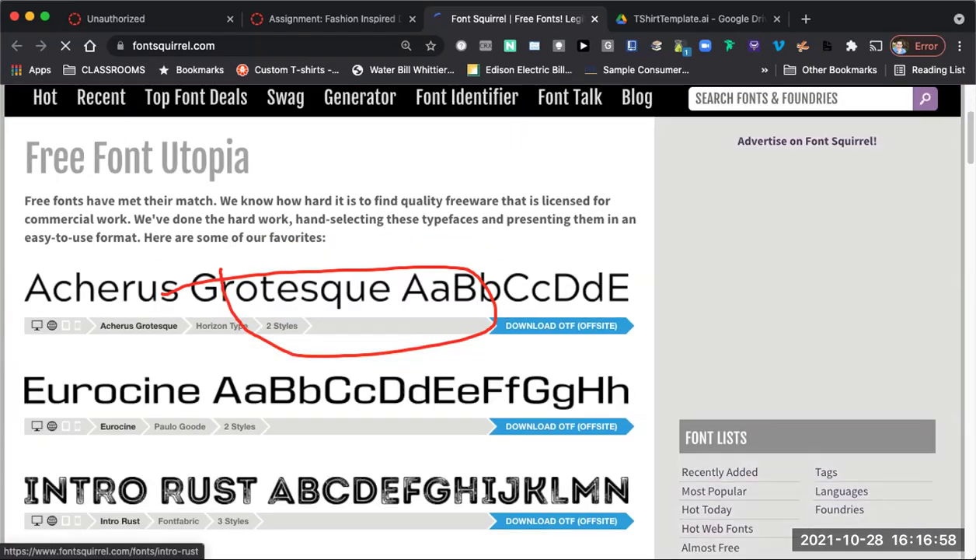
pyautogui.scroll(-7, 488, 311)
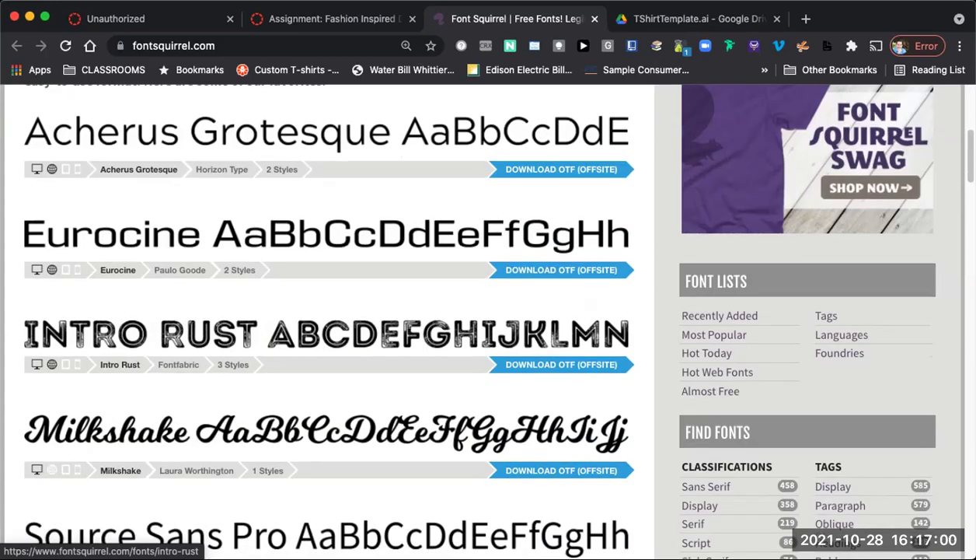
pyautogui.scroll(-2, 326, 256)
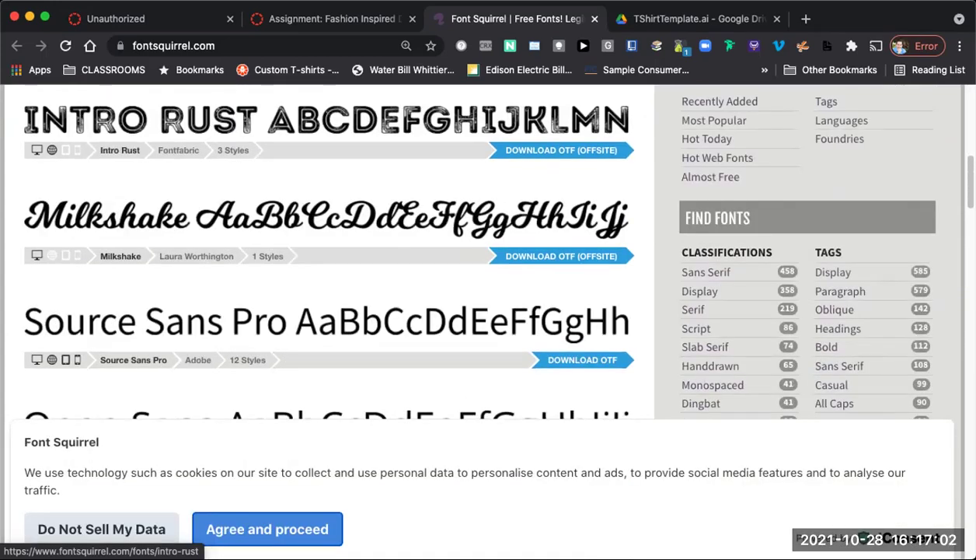
pyautogui.scroll(2, 327, 256)
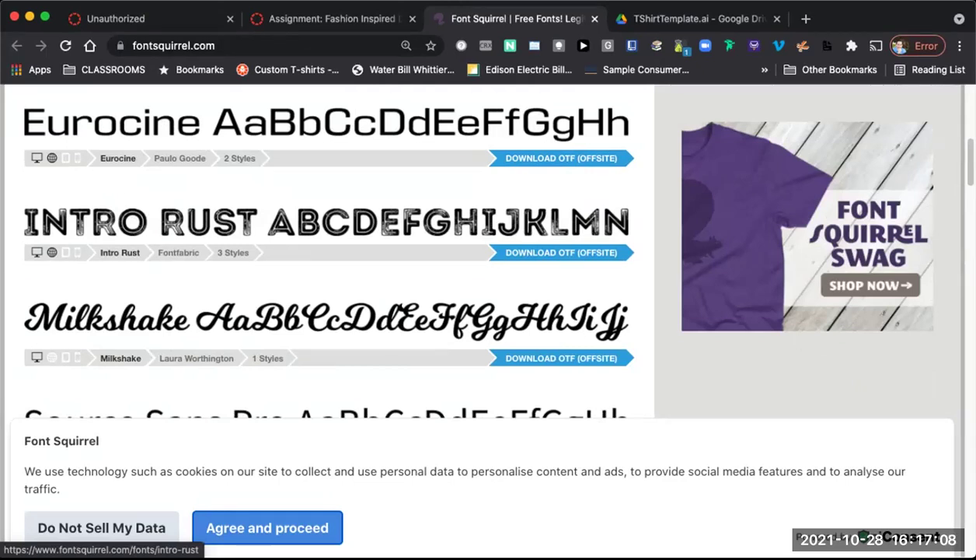
pyautogui.scroll(-2, 327, 234)
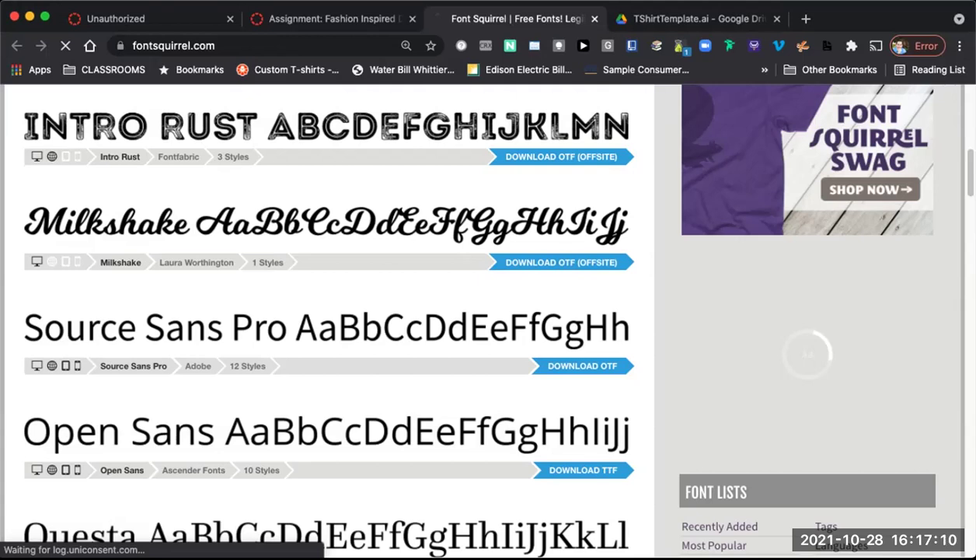
pyautogui.scroll(-4, 326, 311)
pyautogui.click(327, 319)
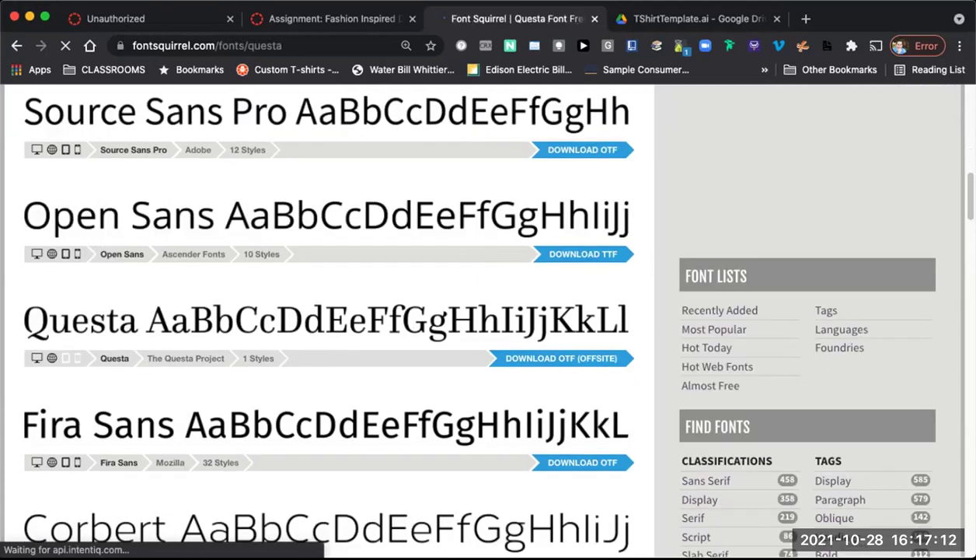
pyautogui.scroll(-3, 329, 319)
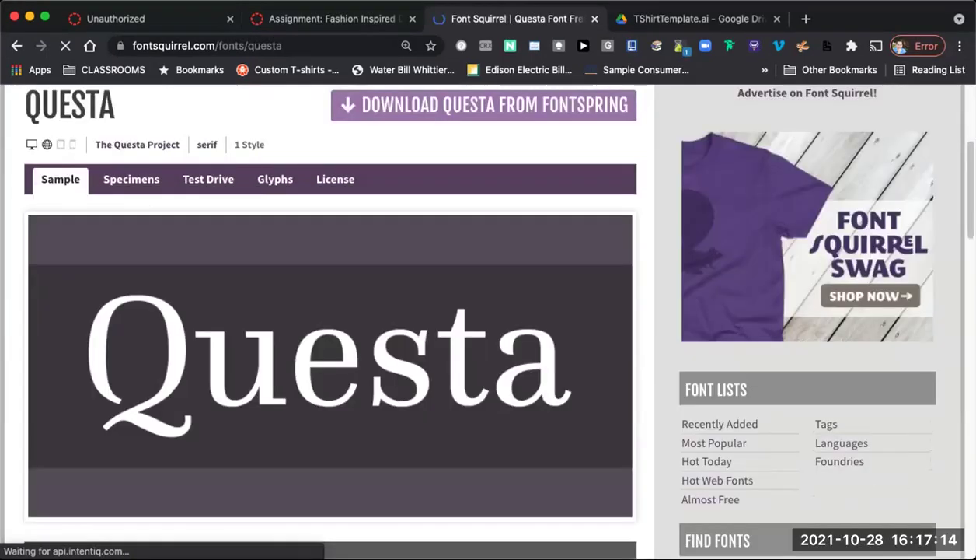
pyautogui.scroll(1, 329, 319)
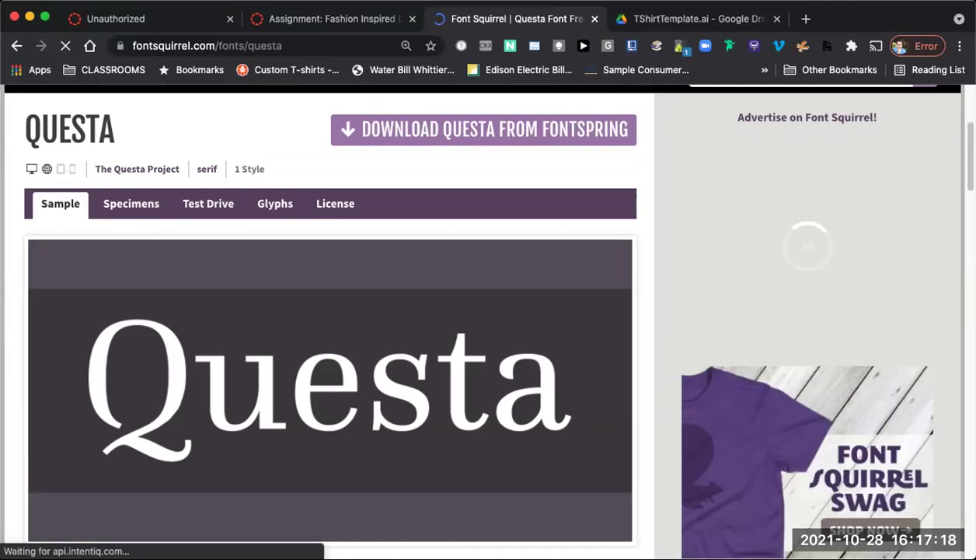
pyautogui.press('super+Left')
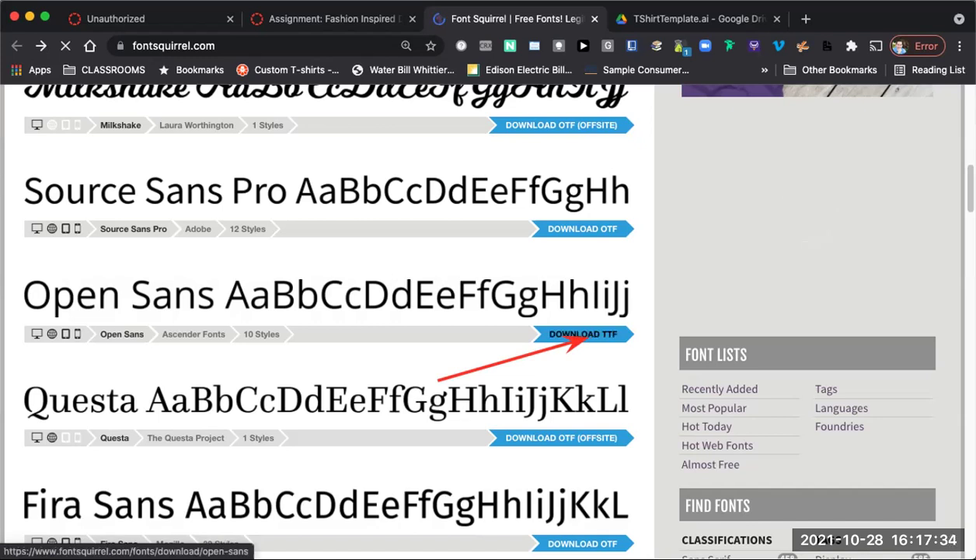
# Step: Download the Open Sans TTF package, extract open-sans.zip and switch to the Downloads folder in Finder
pyautogui.click(583, 334)
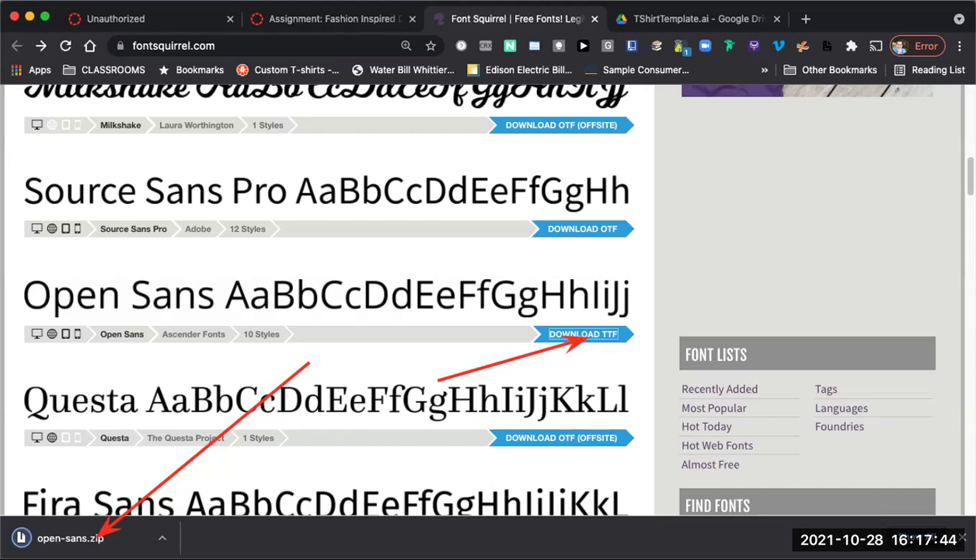
pyautogui.click(70, 537)
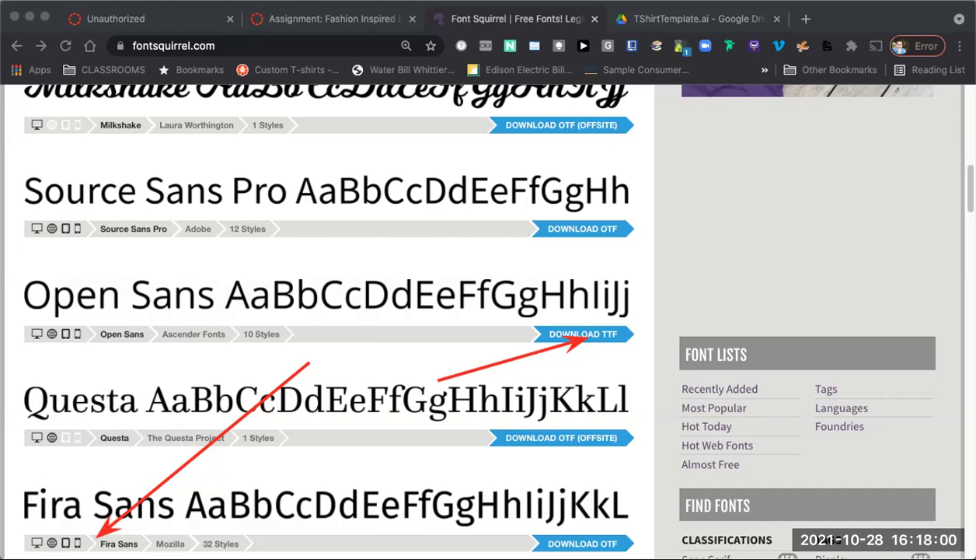
pyautogui.press('super+Tab')
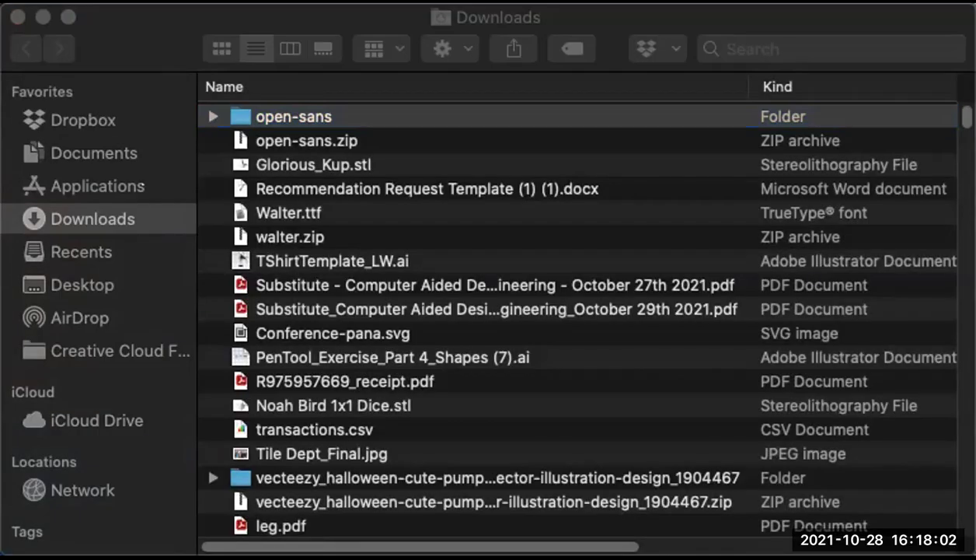
# Step: Open the extracted open-sans folder and view the list of font files with their kinds
pyautogui.moveTo(256, 92)
pyautogui.mouseDown()
pyautogui.moveTo(219, 99)
pyautogui.moveTo(327, 143)
pyautogui.moveTo(357, 104)
pyautogui.moveTo(221, 96)
pyautogui.mouseUp()
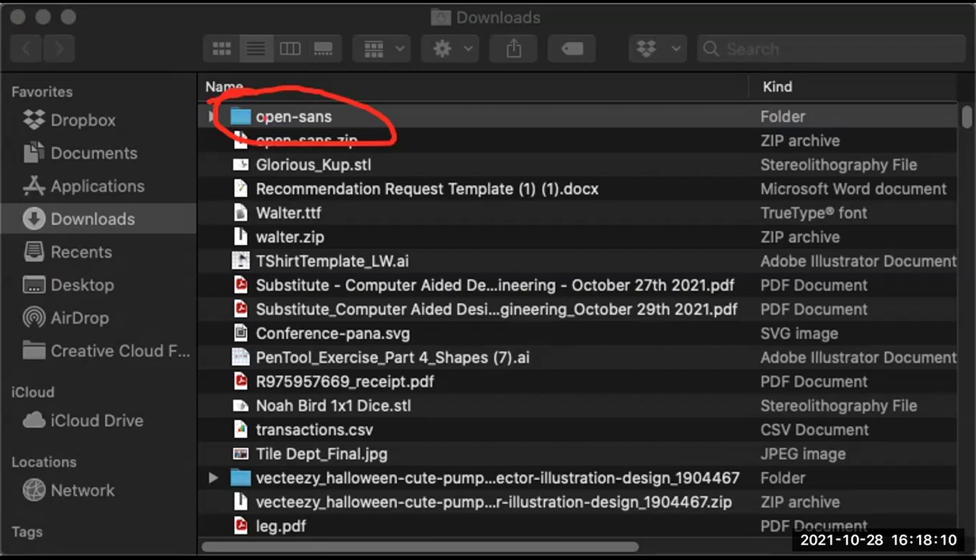
pyautogui.click(261, 117)
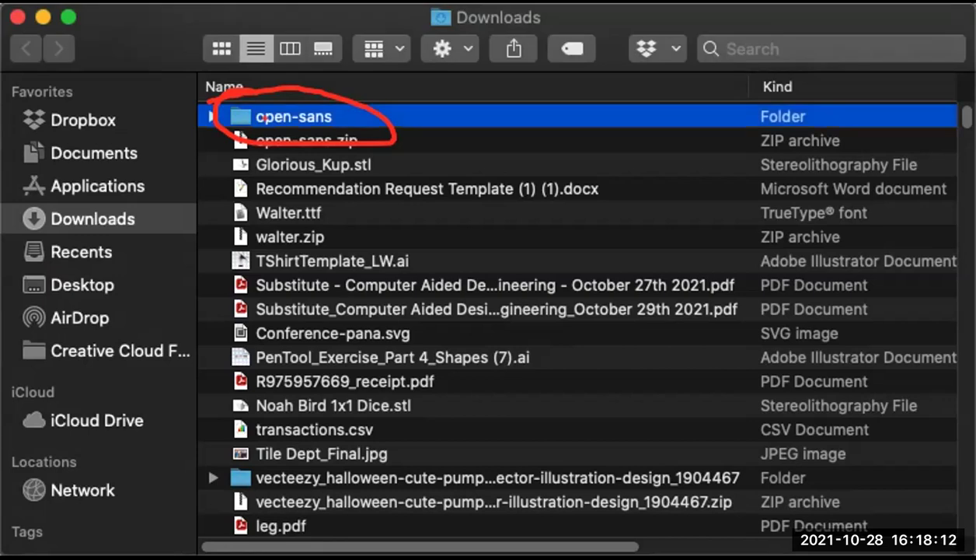
pyautogui.doubleClick(261, 116)
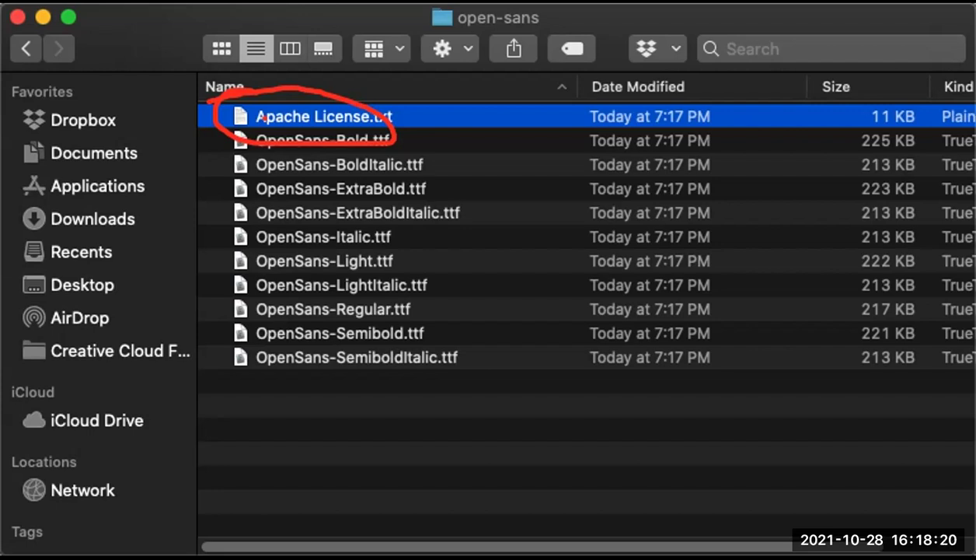
pyautogui.hscroll(3, 583, 233)
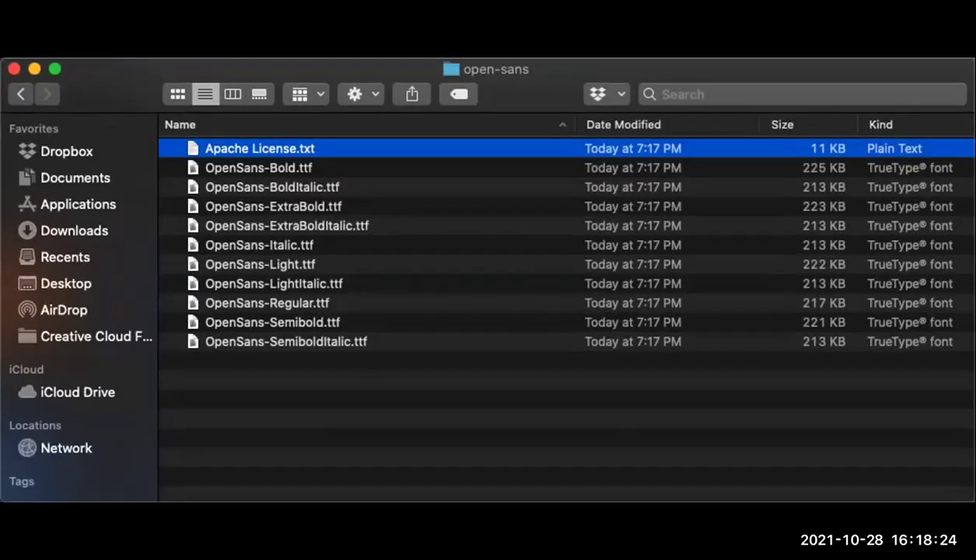
# Step: Narrow the Name column of the open-sans file list, sort the files by kind and check the extension of OpenSans-Bold.ttf
pyautogui.click(259, 167)
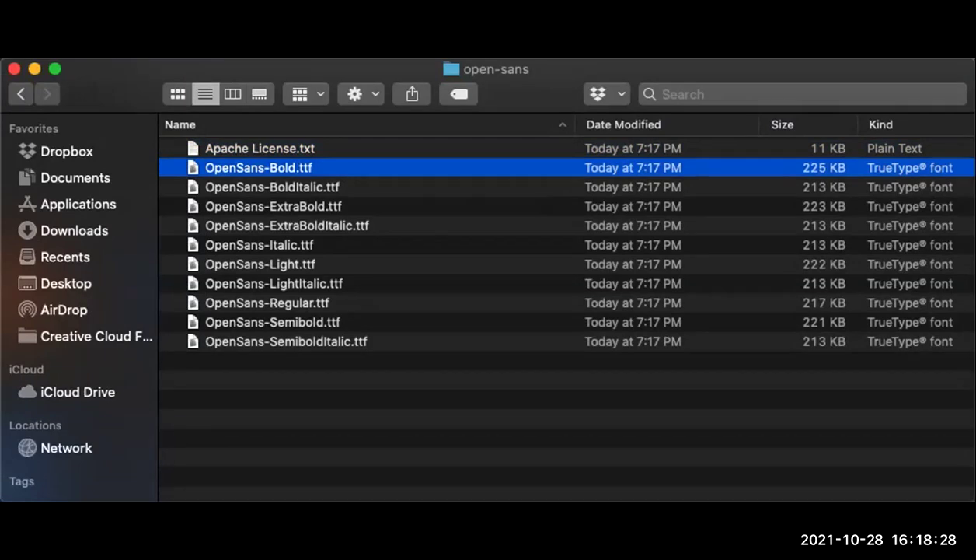
pyautogui.moveTo(575, 125); pyautogui.dragTo(410, 124)
pyautogui.click(746, 124)
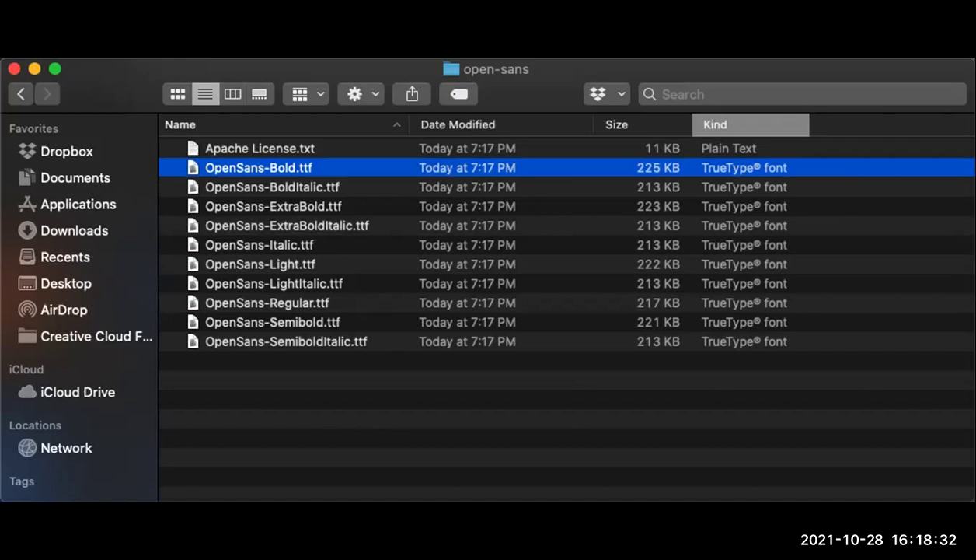
pyautogui.press('Return')
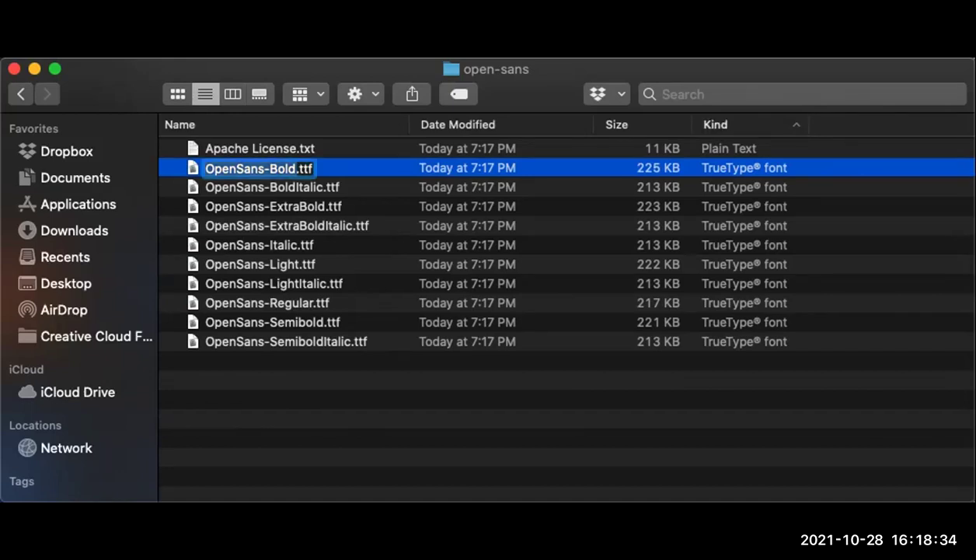
pyautogui.press('Right')
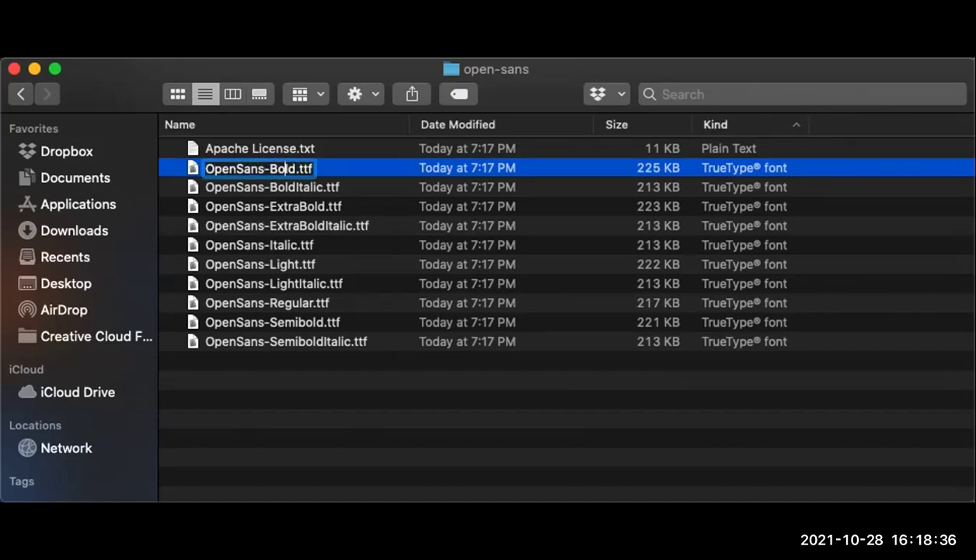
# Step: Preview the typeface in OpenSans-ExtraBold.ttf with Quick Look and close the preview
pyautogui.click(290, 187)
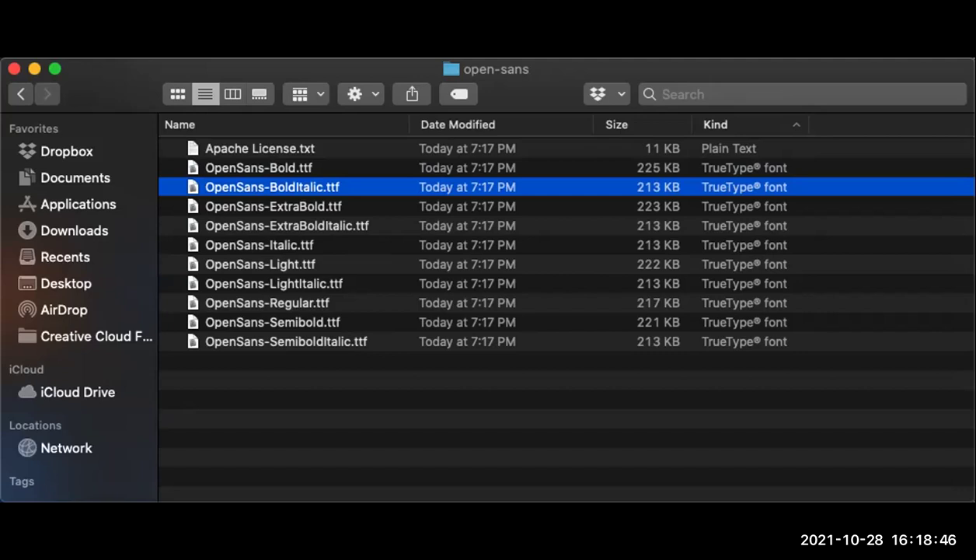
pyautogui.click(273, 206)
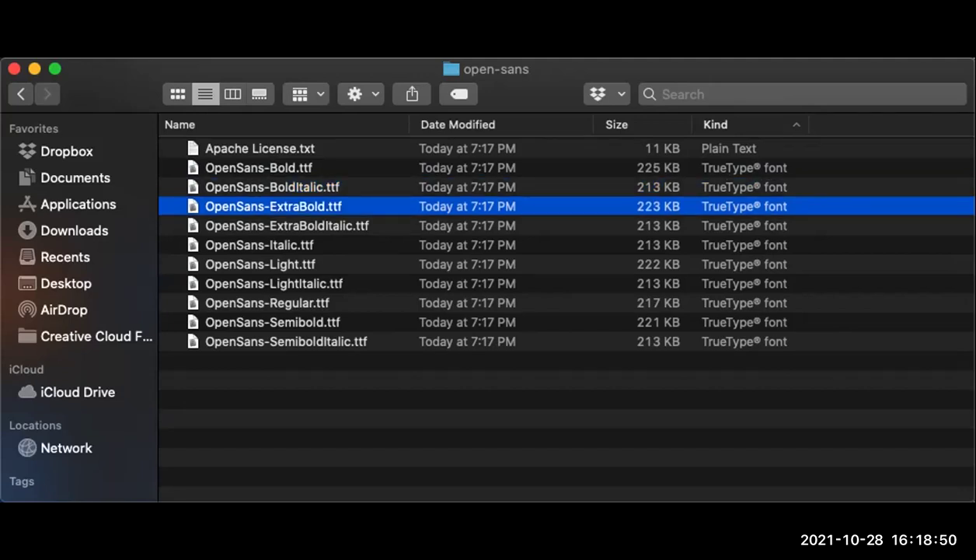
pyautogui.press('space')
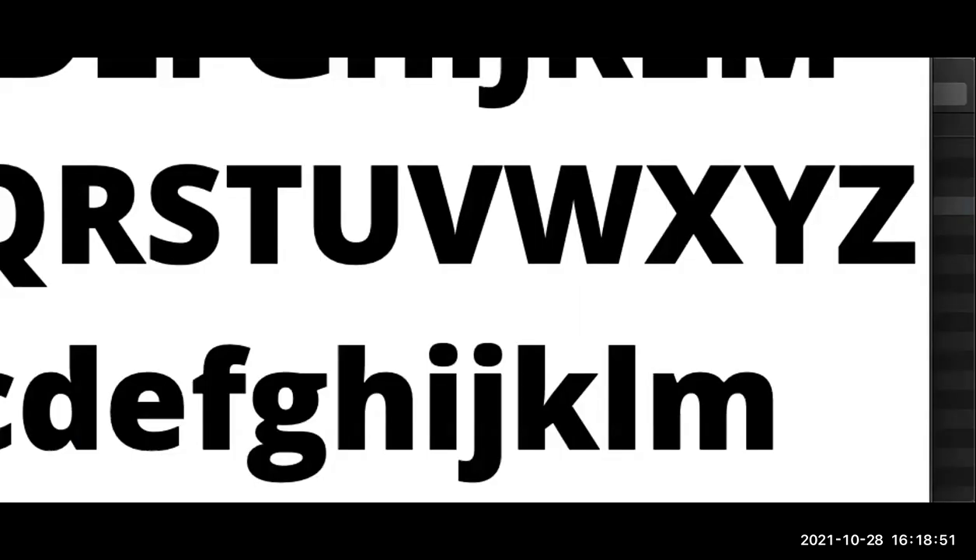
pyautogui.press('space')
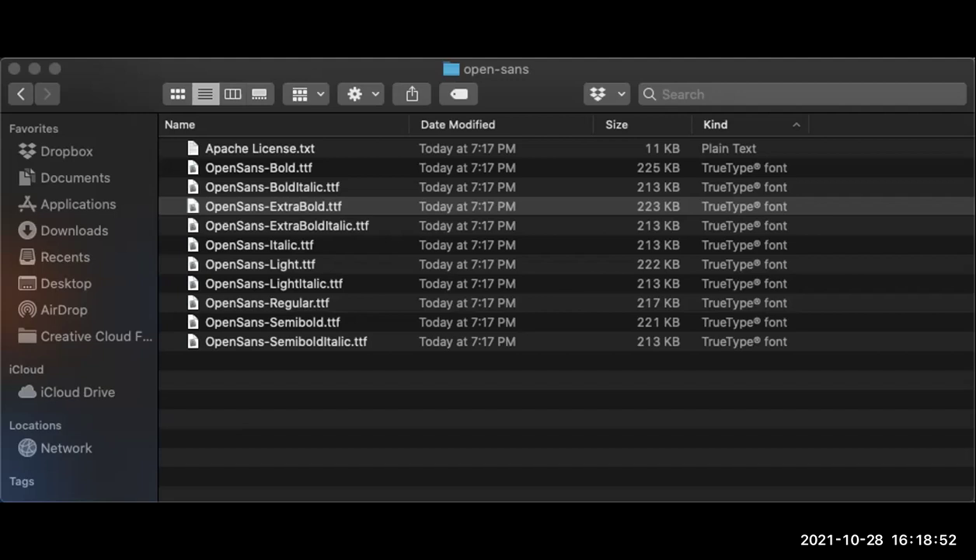
# Step: Open OpenSans-Bold.ttf, install the font in Font Book and set its preview size to 65
pyautogui.click(258, 167)
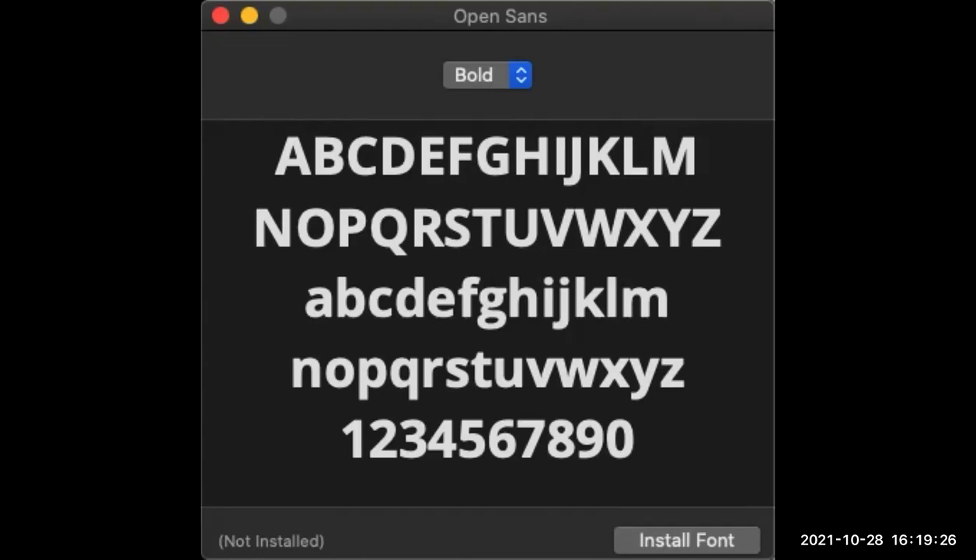
pyautogui.moveTo(634, 386); pyautogui.dragTo(649, 430)
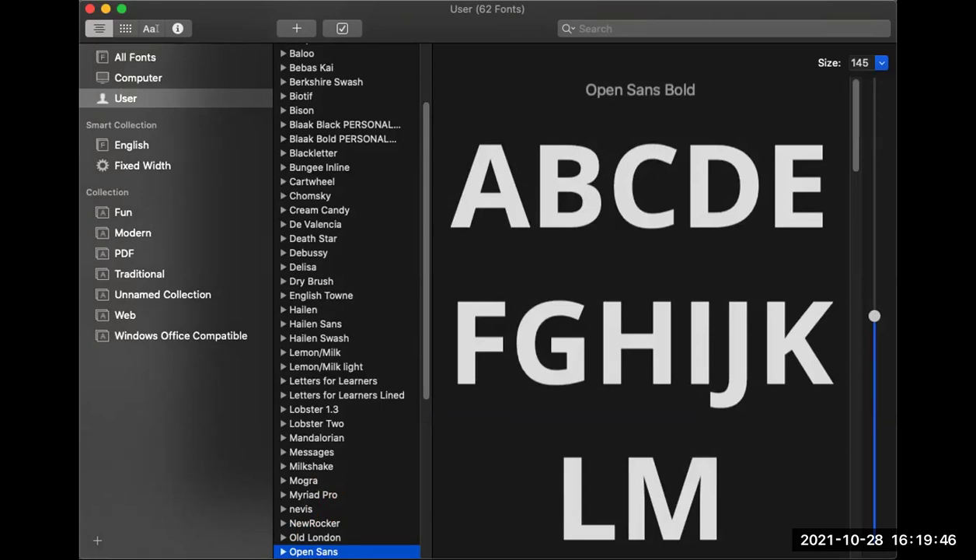
pyautogui.moveTo(874, 315); pyautogui.dragTo(874, 445)
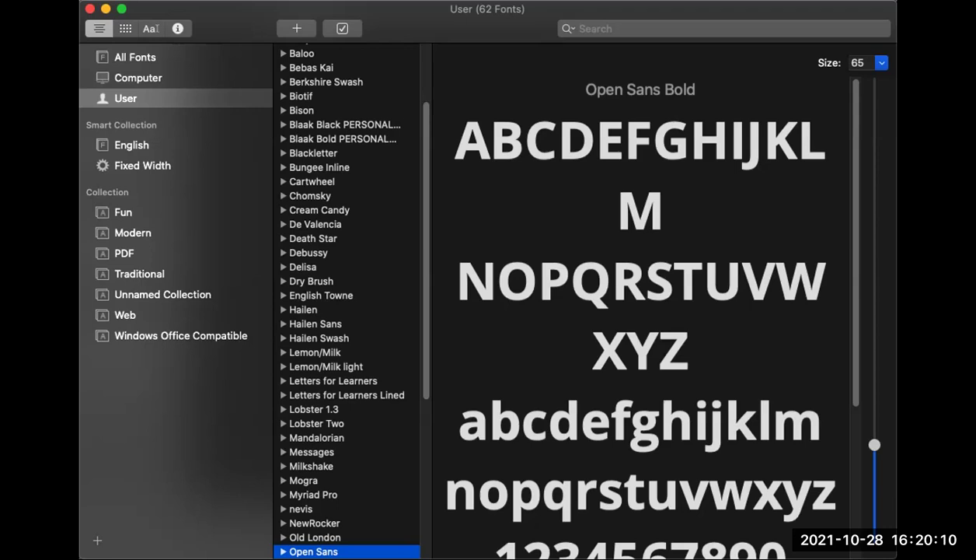
# Step: Switch to the T-shirt document in Illustrator and nudge the World of Disney text upward
pyautogui.press('super+Tab')
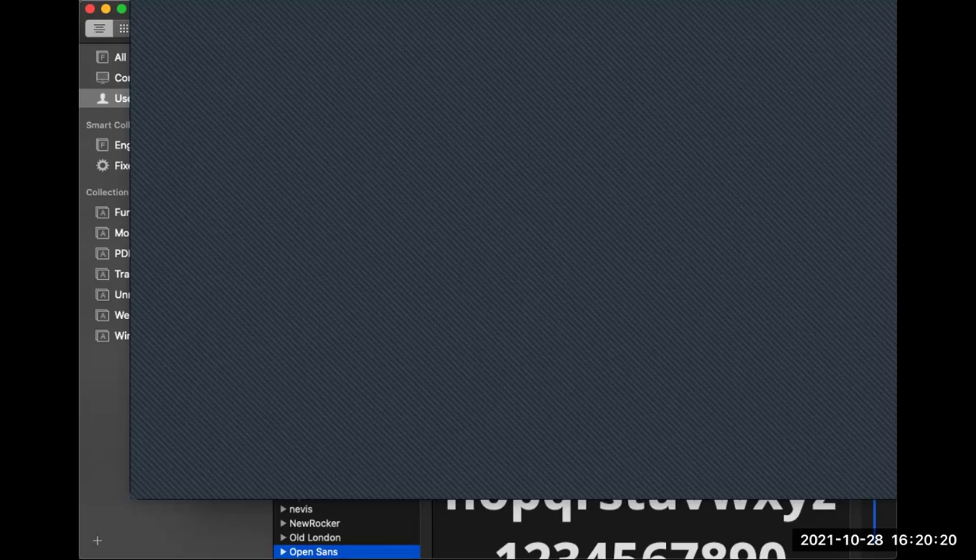
pyautogui.press('super+Tab')
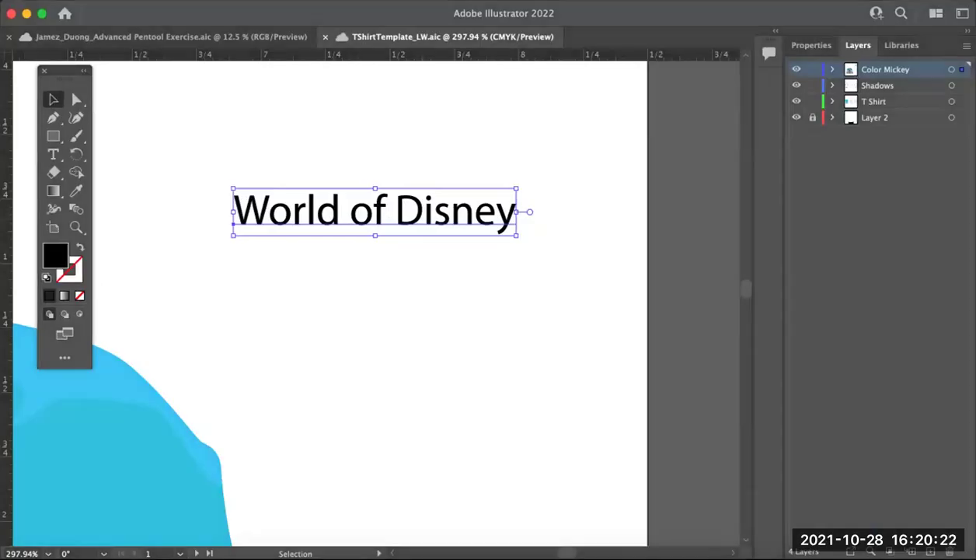
pyautogui.hotkey('shift', 'Up')
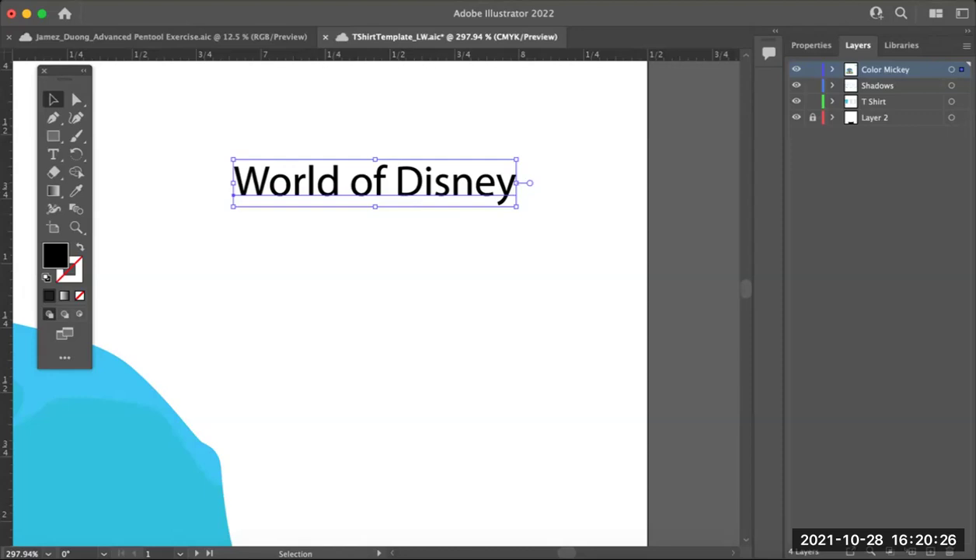
# Step: Activate the Type tool and display the Character settings for the World of Disney text
pyautogui.press('t')
pyautogui.click(53, 154)
pyautogui.click(398, 2)
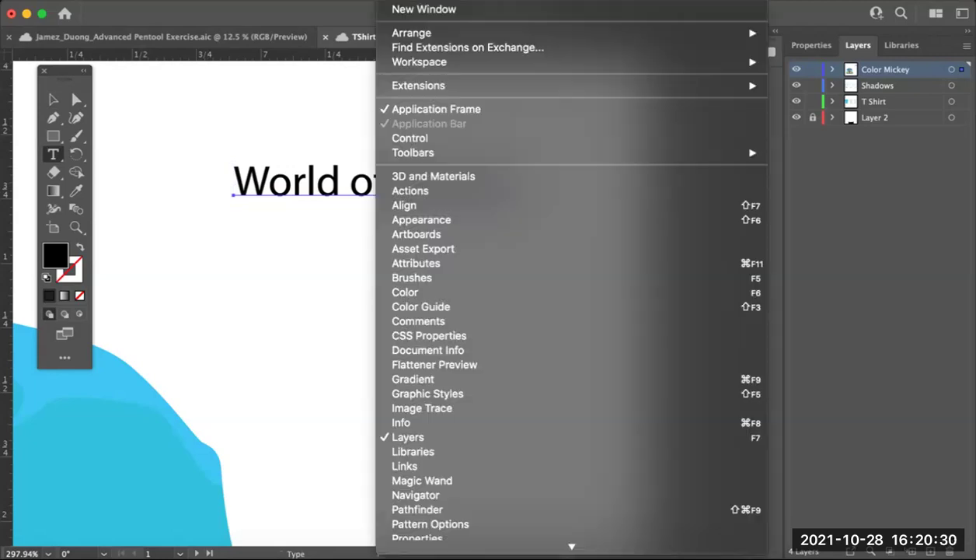
pyautogui.scroll(-5, 571, 443)
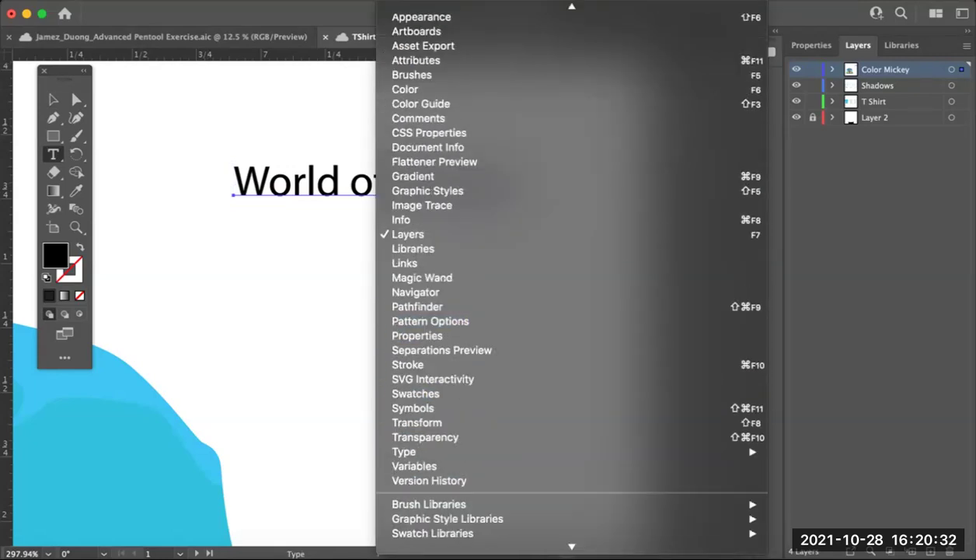
pyautogui.moveTo(404, 409)
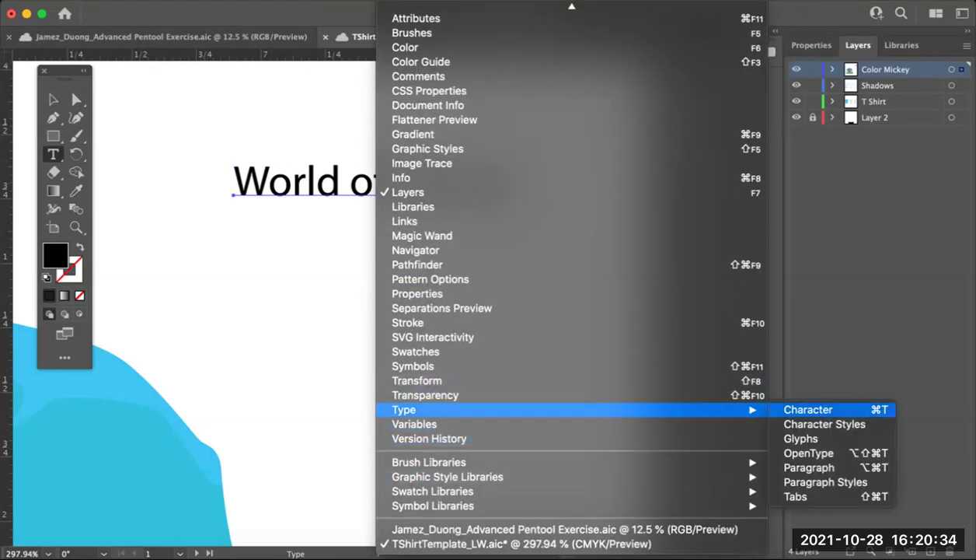
pyautogui.click(808, 410)
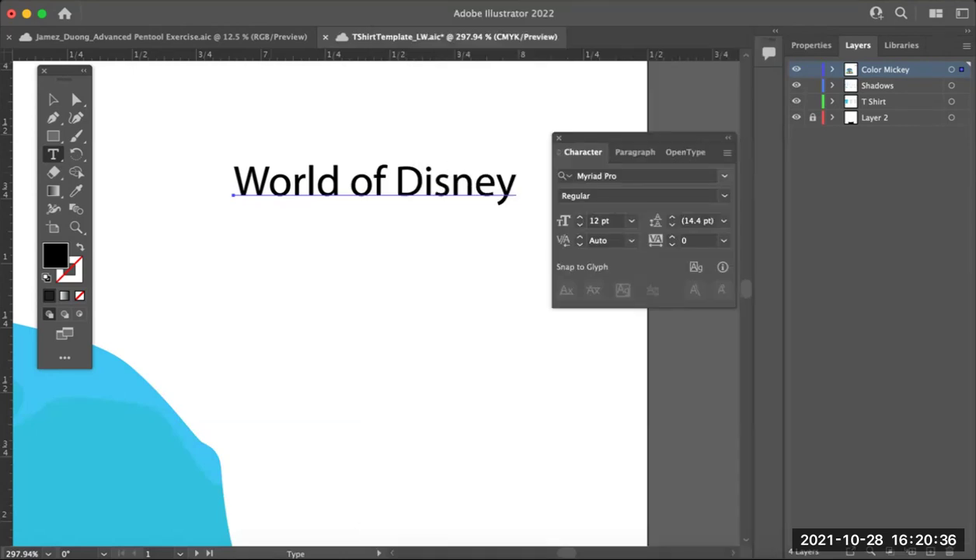
# Step: Find the newly installed Open Sans Bold in the font list and apply it to the World of Disney text
pyautogui.click(724, 176)
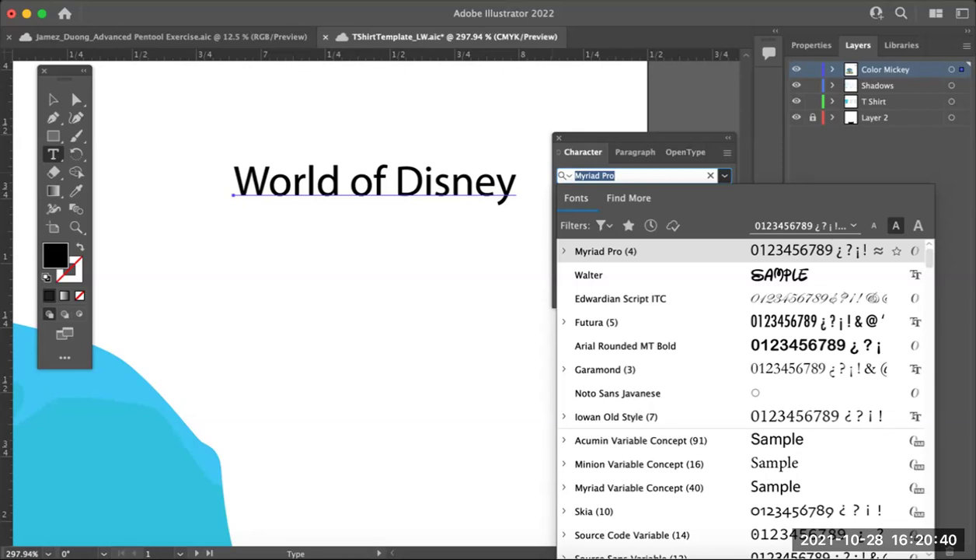
pyautogui.scroll(-10, 738, 388)
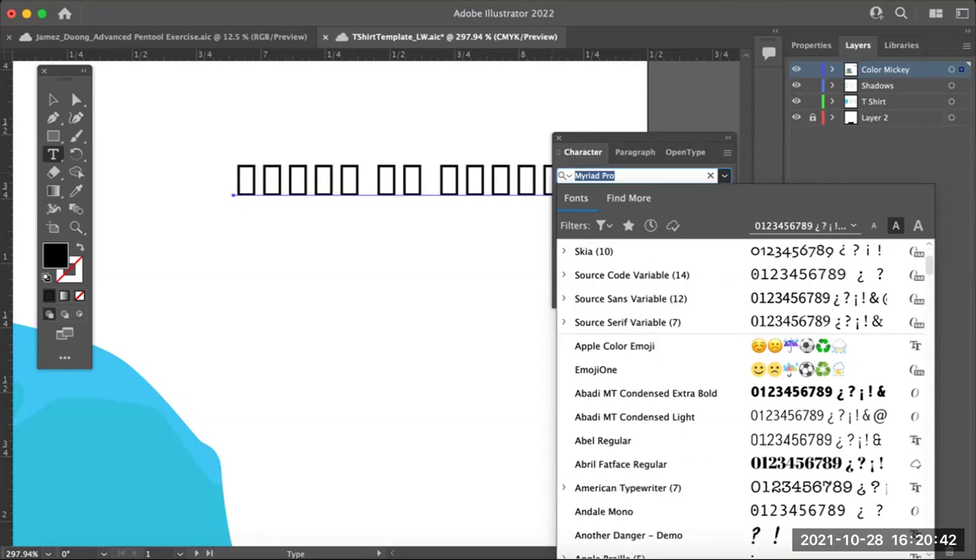
pyautogui.scroll(-20, 738, 389)
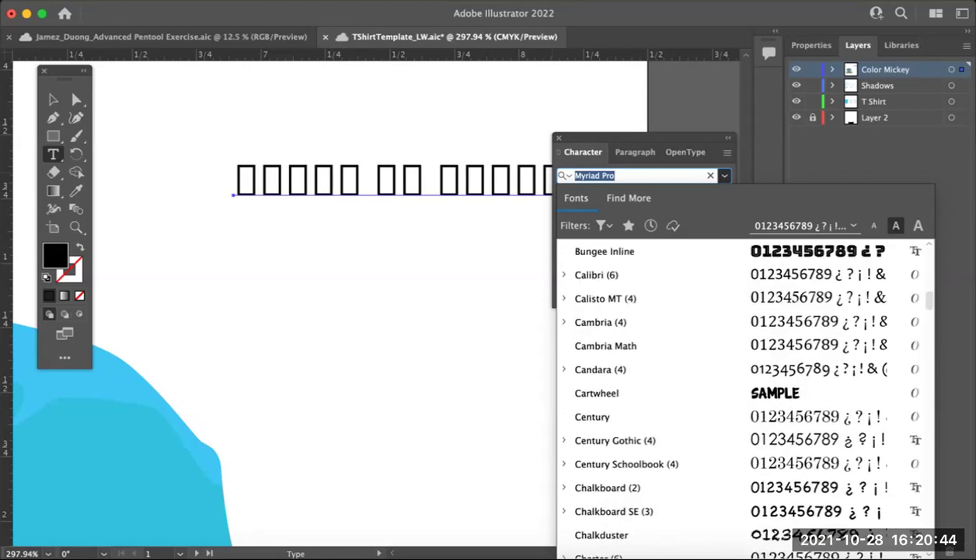
pyautogui.scroll(-5, 738, 389)
pyautogui.moveTo(635, 137); pyautogui.dragTo(583, 81)
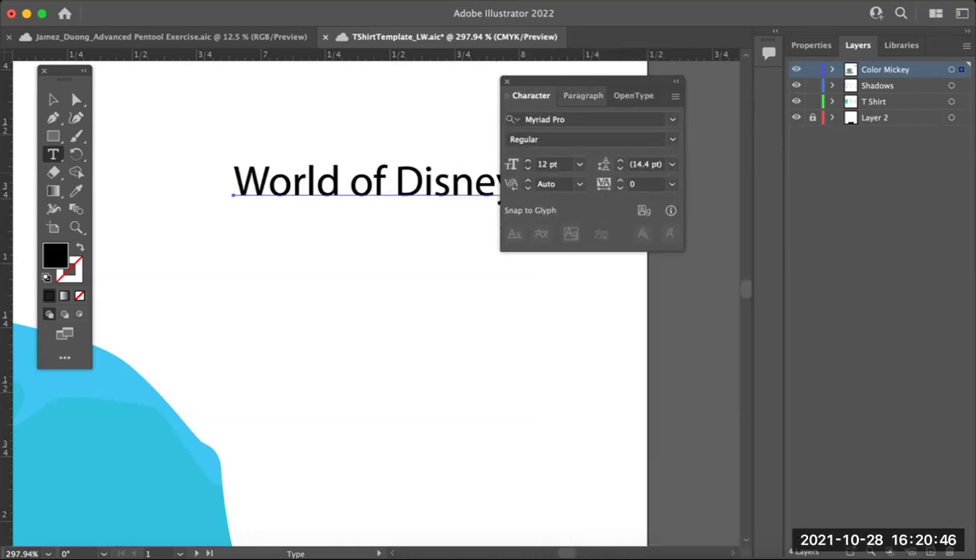
pyautogui.click(672, 119)
pyautogui.scroll(-20, 676, 330)
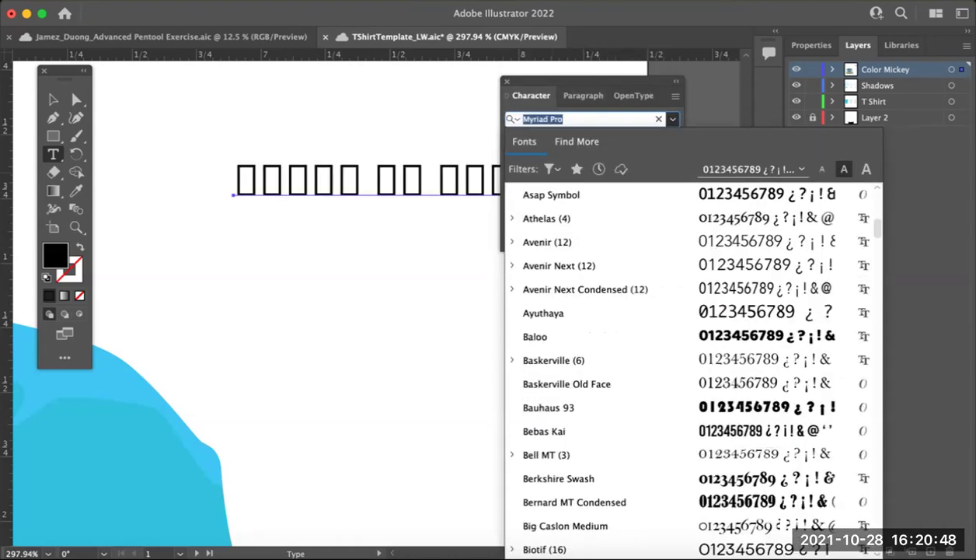
pyautogui.scroll(-20, 691, 366)
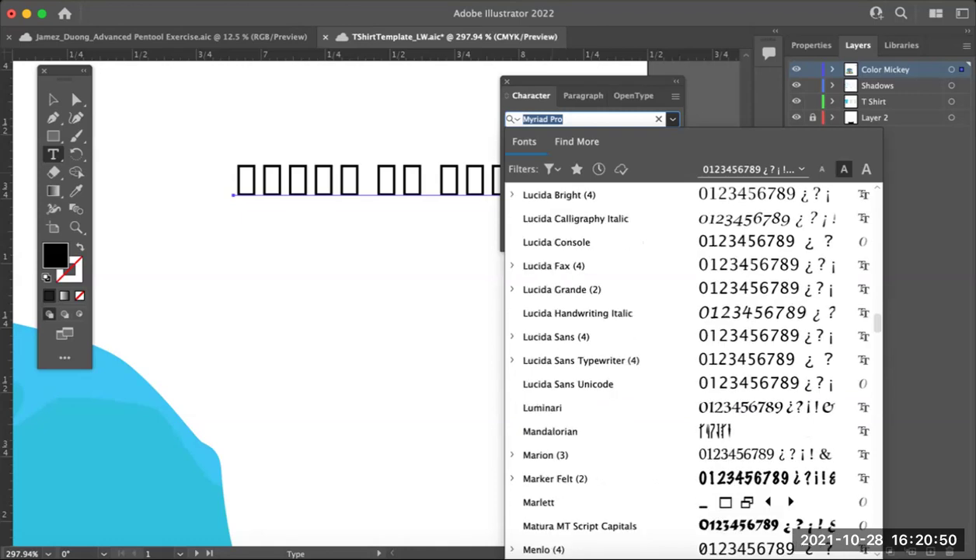
pyautogui.scroll(-20, 692, 365)
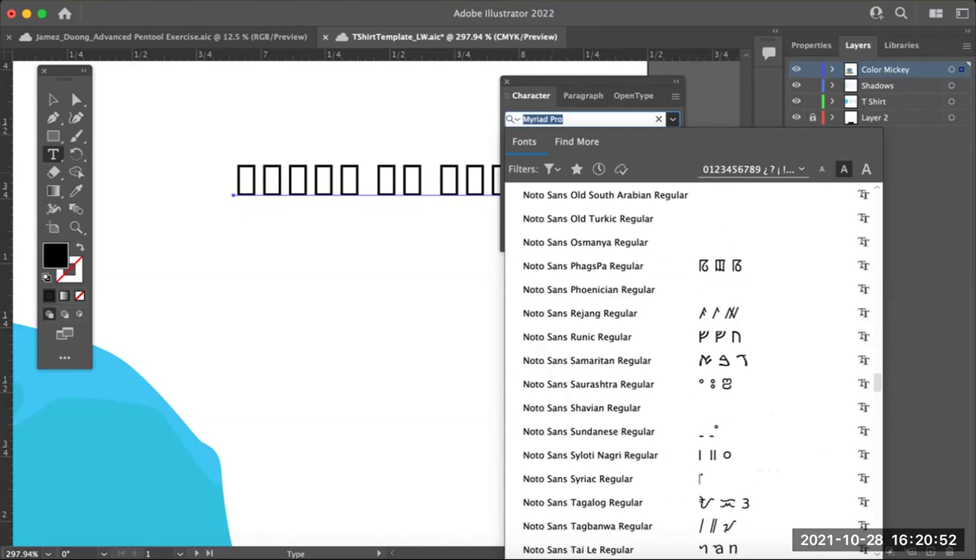
pyautogui.scroll(-20, 692, 365)
pyautogui.scroll(20, 692, 365)
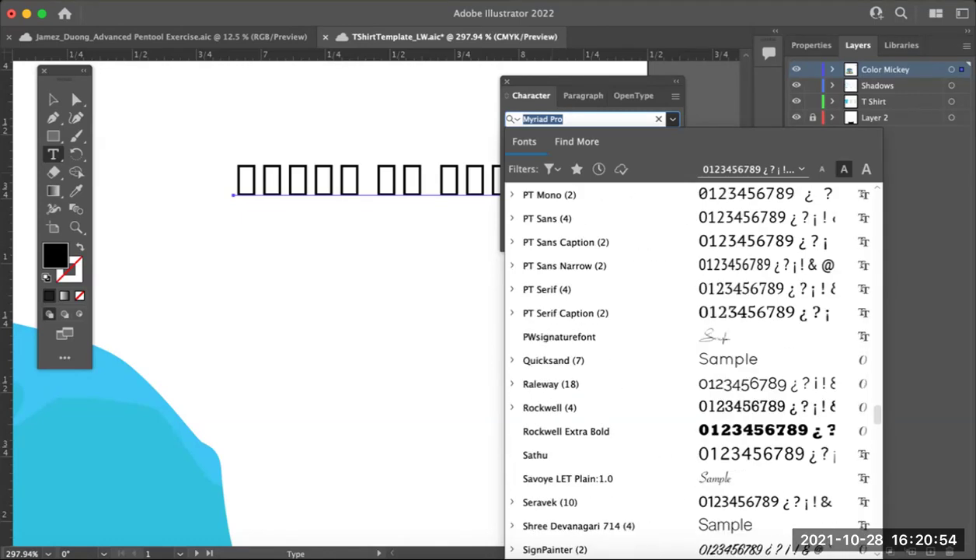
pyautogui.scroll(7, 692, 365)
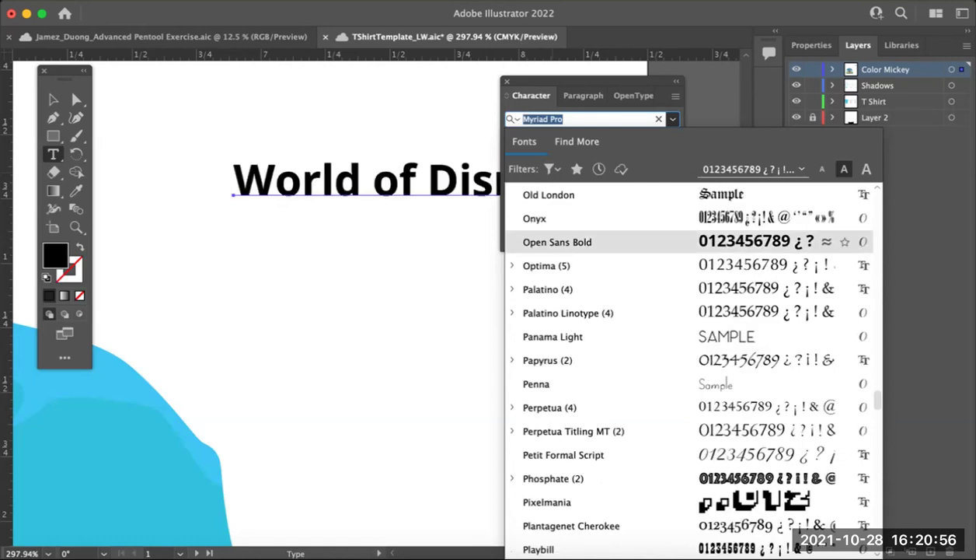
pyautogui.click(610, 241)
# Step: Move the Character panel clear of the text, search the fonts for "open" and choose Open Sans Bold
pyautogui.moveTo(591, 82); pyautogui.dragTo(672, 136)
pyautogui.click(664, 173)
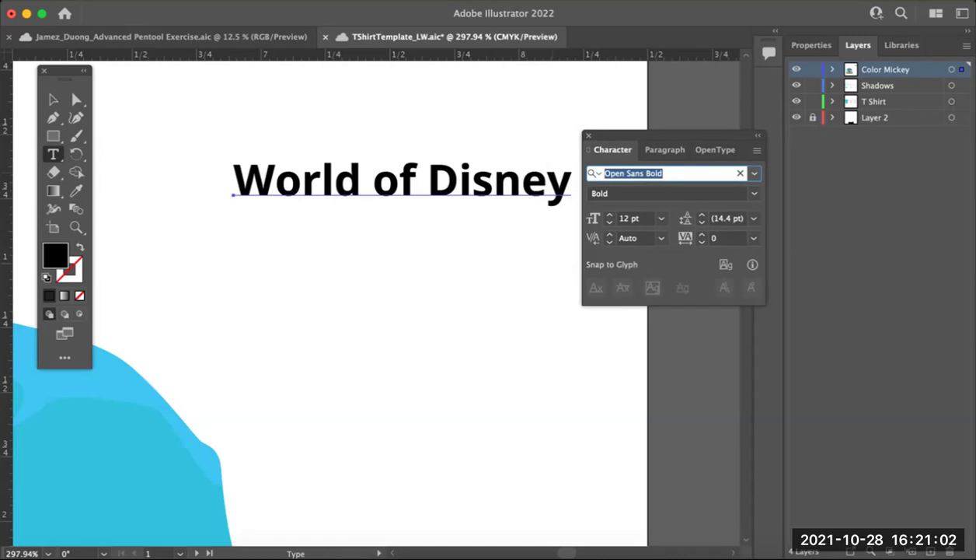
pyautogui.write('open')
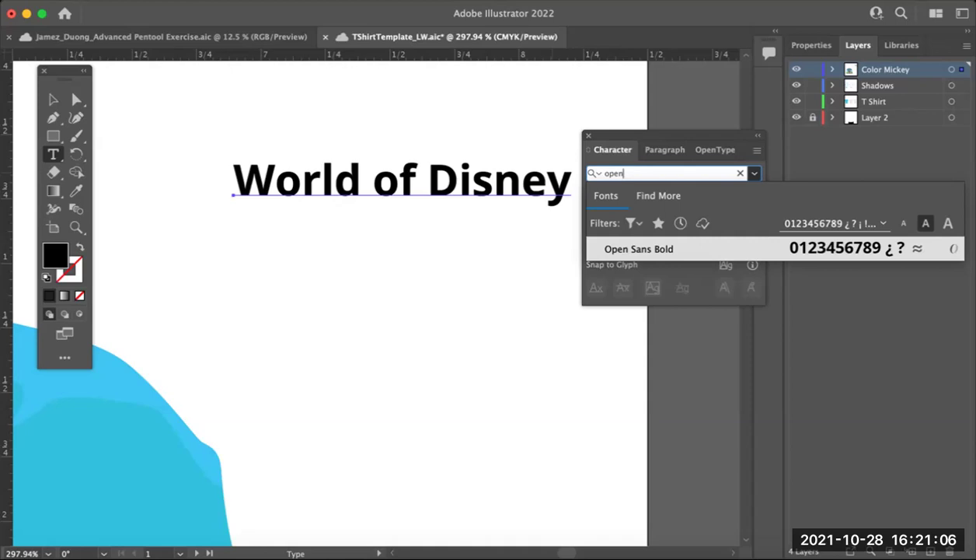
pyautogui.press('Return')
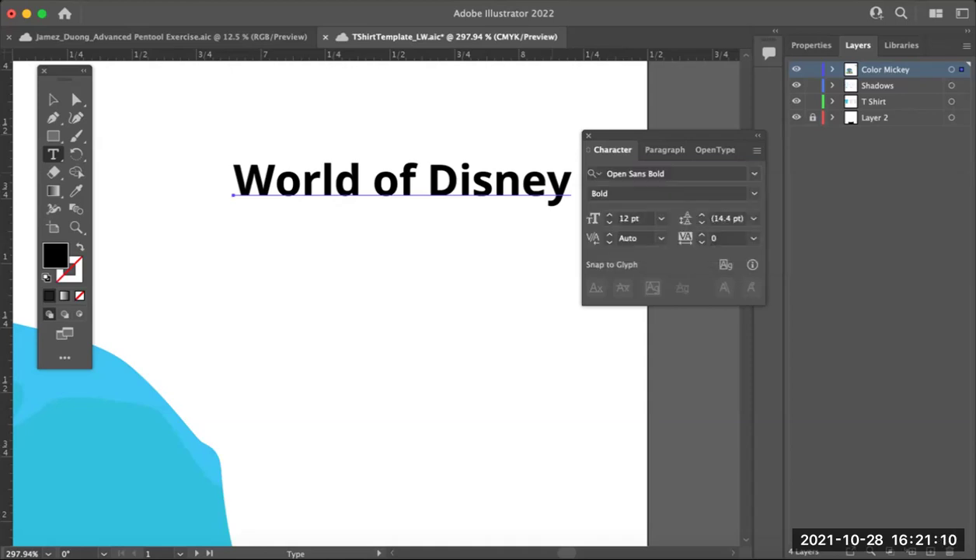
# Step: Delete the old arched World of Disney text in the Walter font above Mickey
pyautogui.press('v')
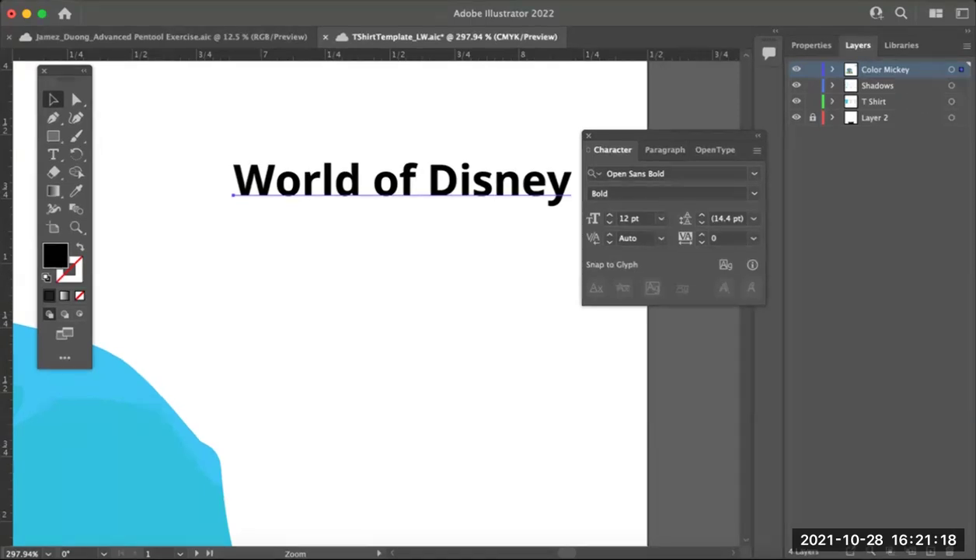
pyautogui.press('super+minus')
pyautogui.press('super+minus')
pyautogui.press('super+shift+a')
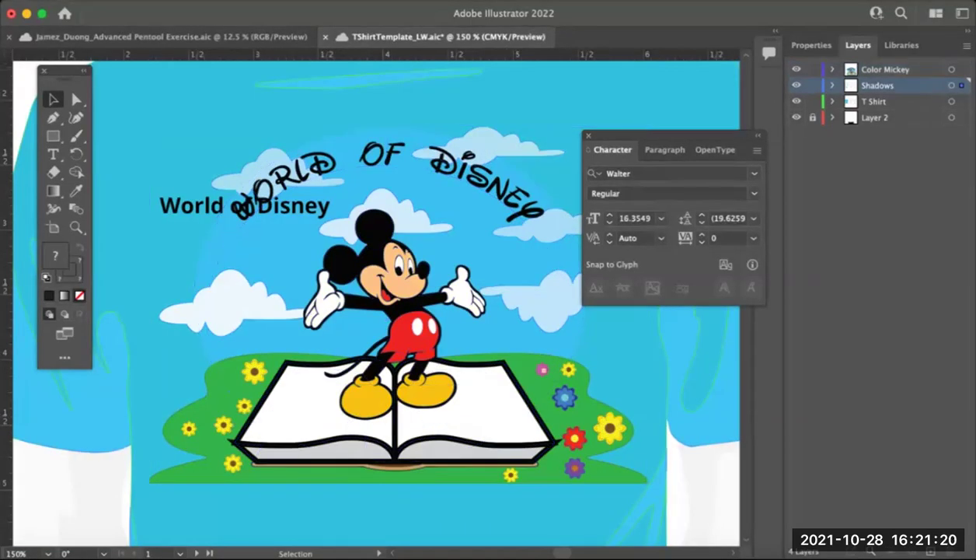
pyautogui.press('a')
pyautogui.click(396, 166)
pyautogui.press('Delete')
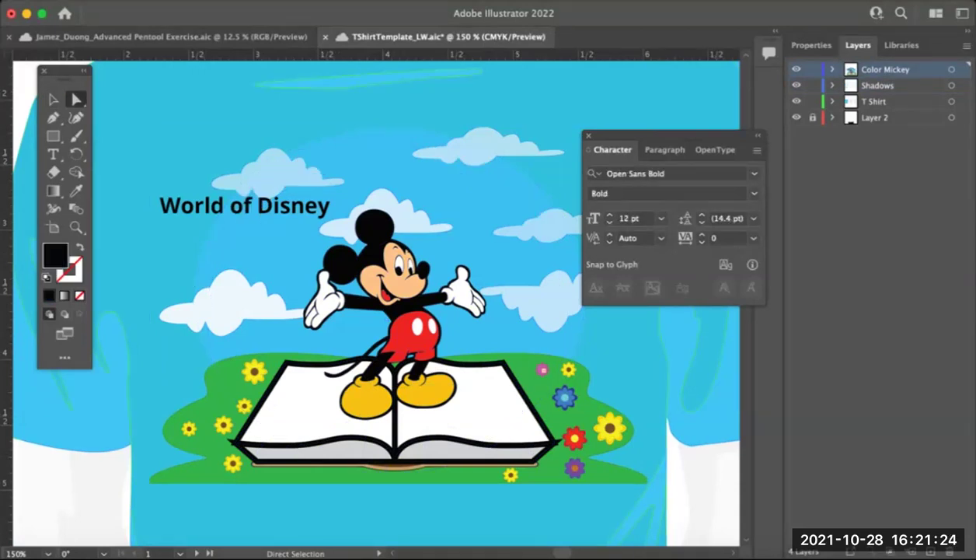
# Step: Place the Open Sans World of Disney text over the clouds above Mickey and enlarge it to about 20.4 pt
pyautogui.moveTo(244, 206); pyautogui.dragTo(410, 158)
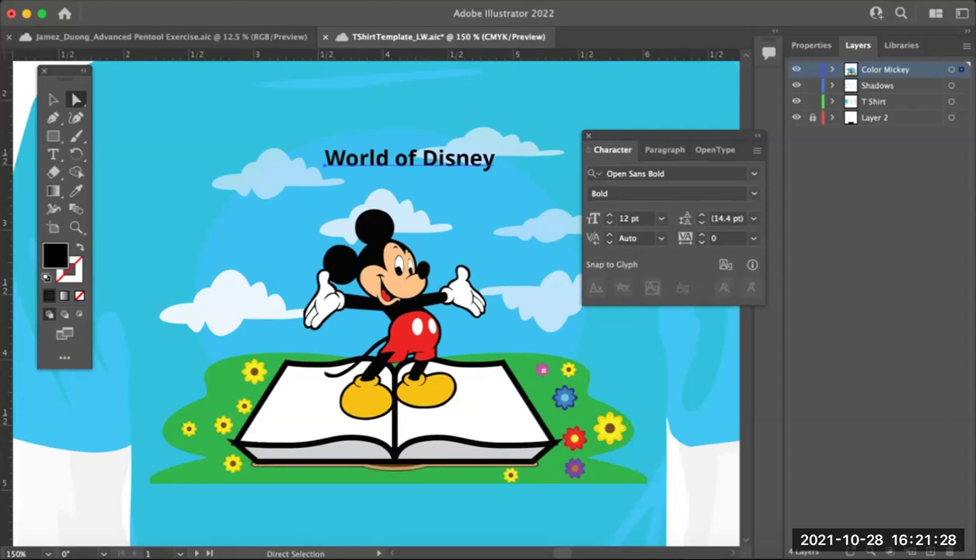
pyautogui.press('v')
pyautogui.moveTo(410, 158); pyautogui.dragTo(336, 486)
pyautogui.scroll(-2, 377, 304)
pyautogui.moveTo(423, 426); pyautogui.dragTo(540, 486)
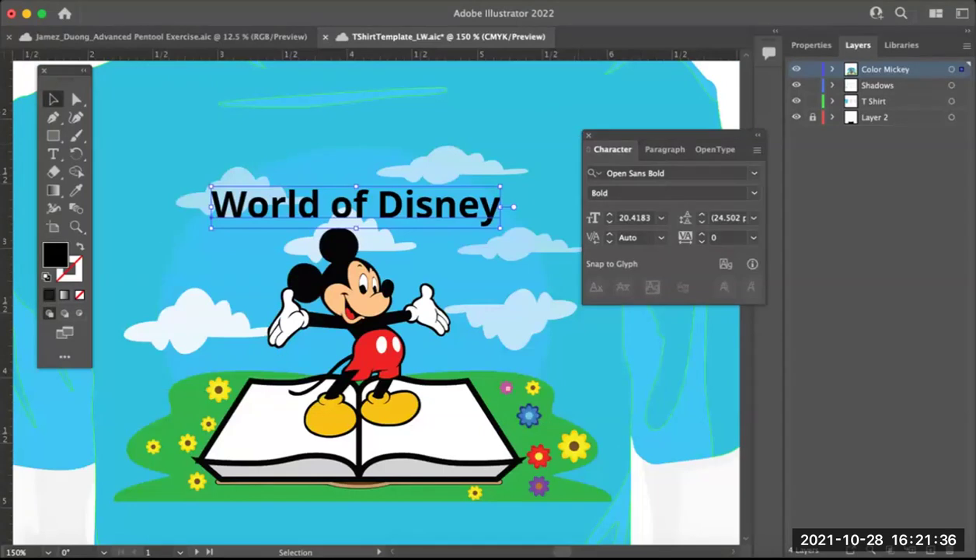
# Step: With the Character panel closed, move the World of Disney text below the grass under the open book and enlarge it slightly
pyautogui.hotkey('ctrl', 't')
pyautogui.moveTo(355, 326); pyautogui.dragTo(380, 281)
pyautogui.click(622, 303)
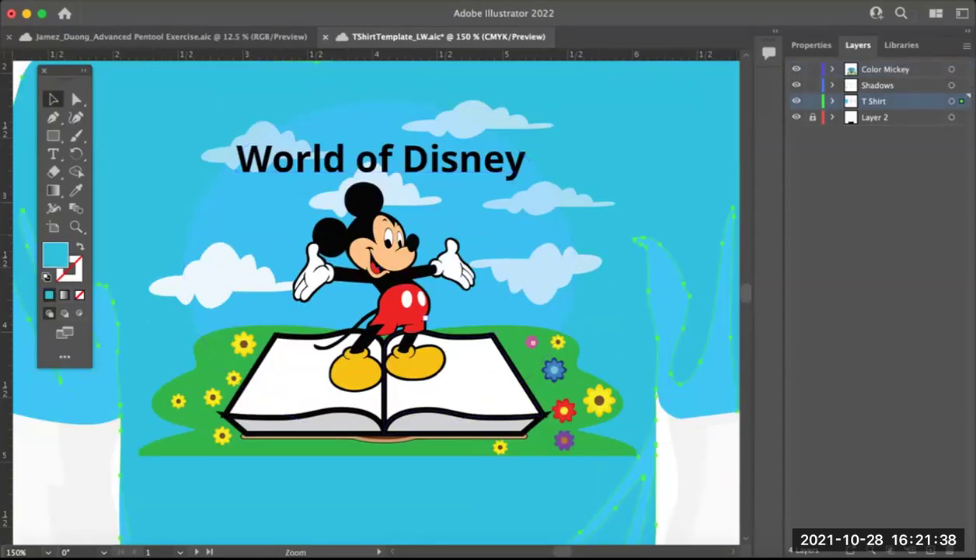
pyautogui.press('super+minus')
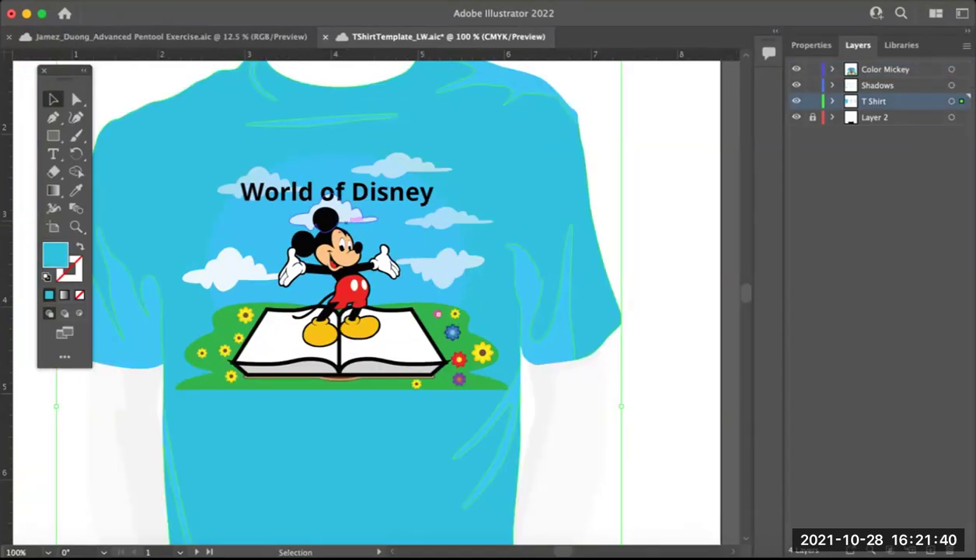
pyautogui.moveTo(337, 192); pyautogui.dragTo(340, 407)
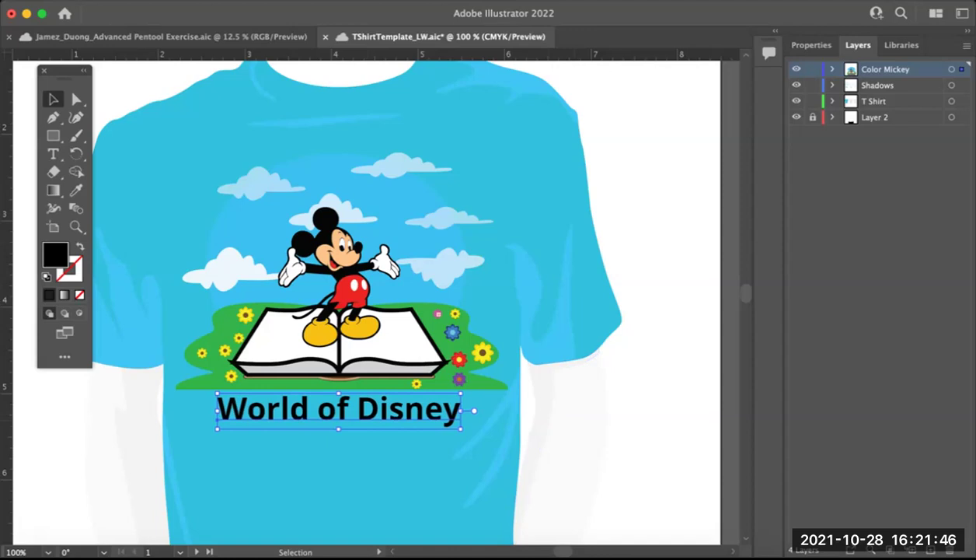
pyautogui.press('super+minus')
pyautogui.click(528, 310)
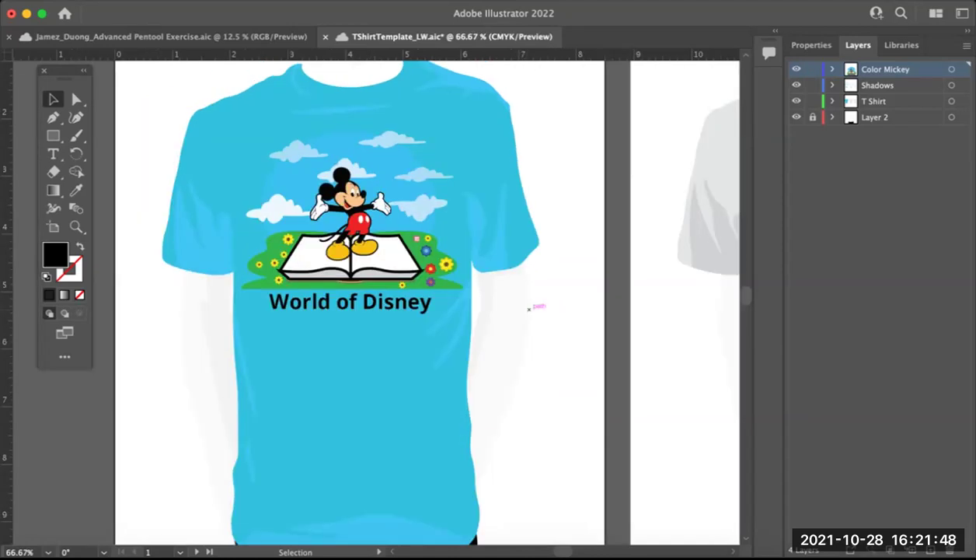